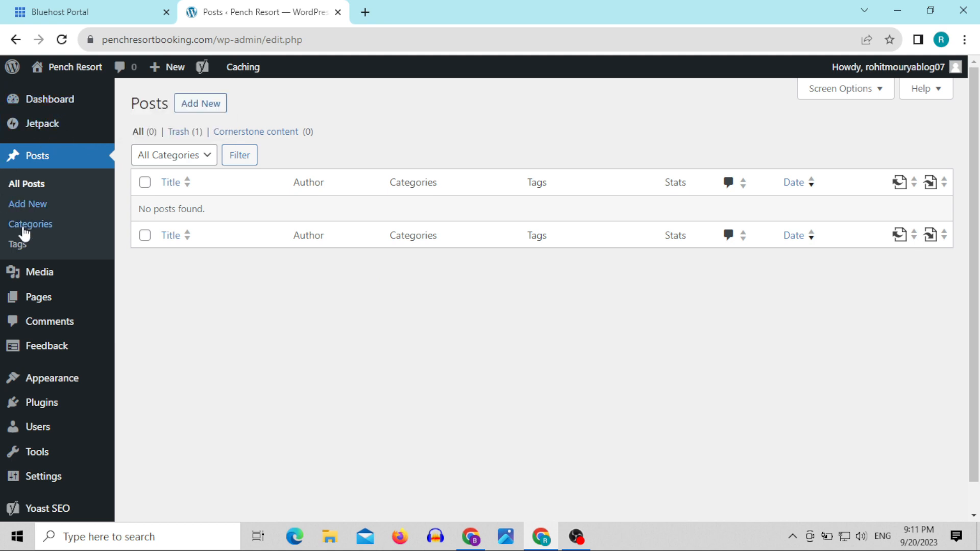
# Step: Open the list of all pages and move the Privacy Policy draft to the trash
pyautogui.moveTo(44, 304)
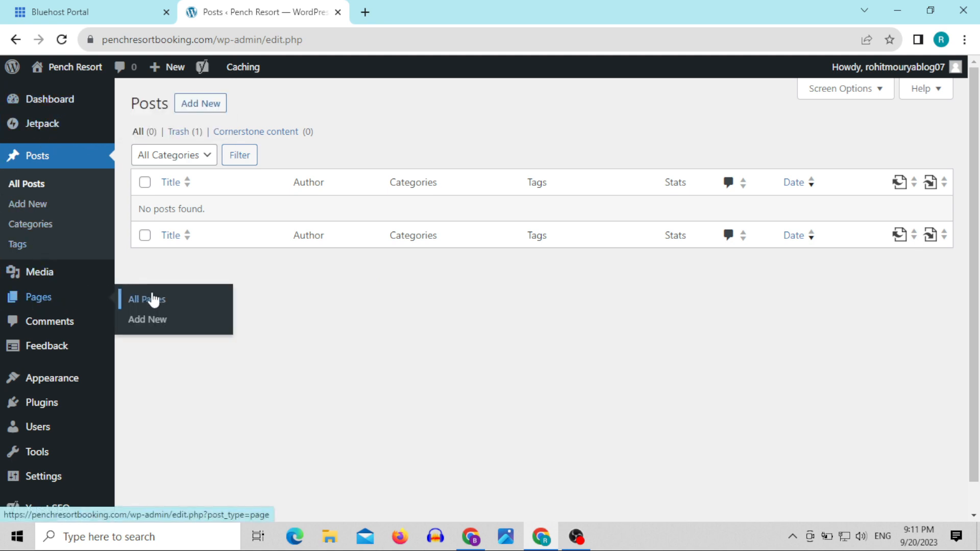
pyautogui.click(156, 305)
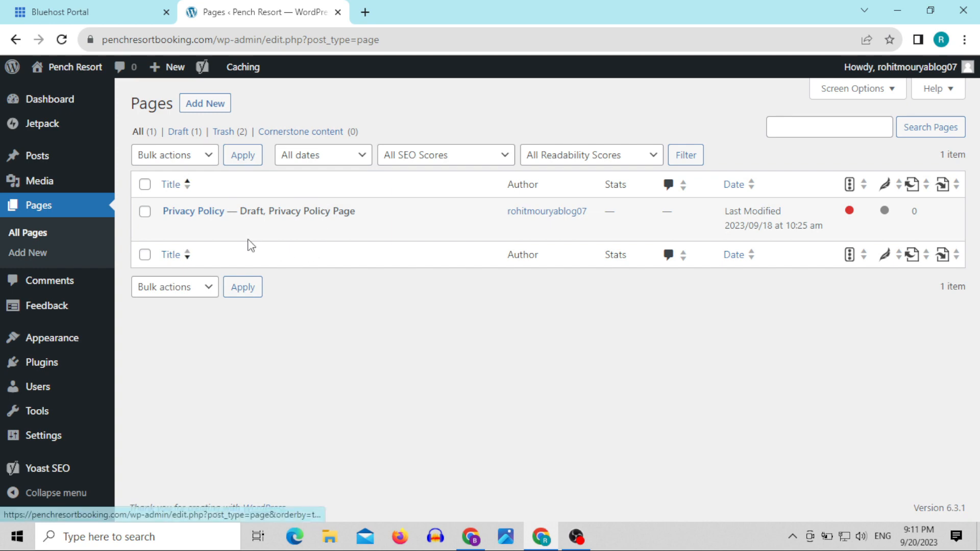
pyautogui.moveTo(169, 236)
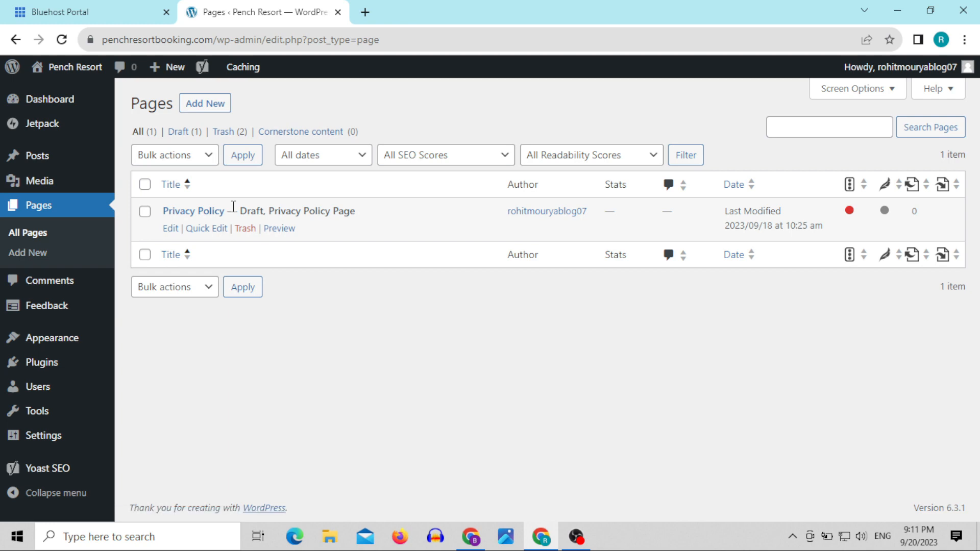
pyautogui.click(245, 230)
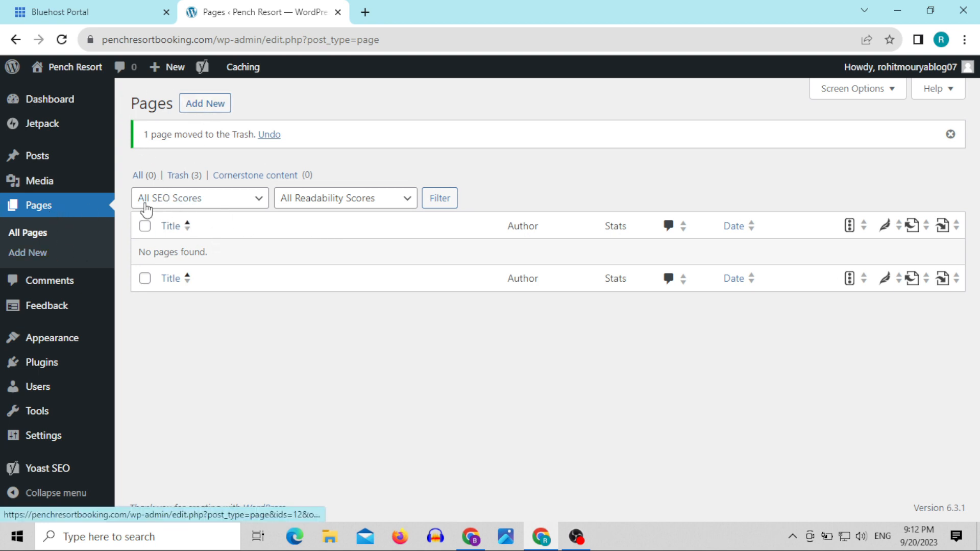
# Step: Open the editor for adding a new page in a separate browser tab and switch to it
pyautogui.rightClick(25, 257)
pyautogui.press('Escape')
pyautogui.middleClick(47, 259)
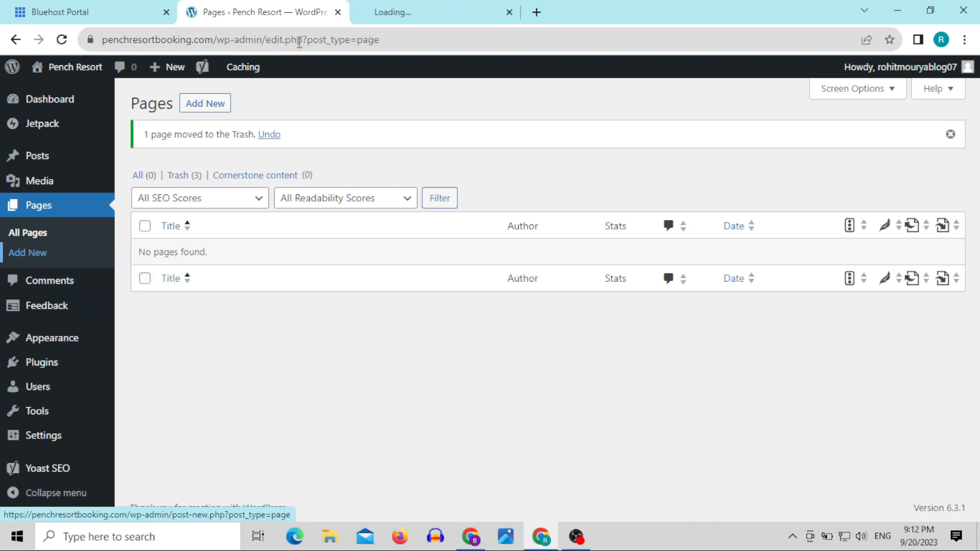
pyautogui.click(407, 10)
pyautogui.click(343, 10)
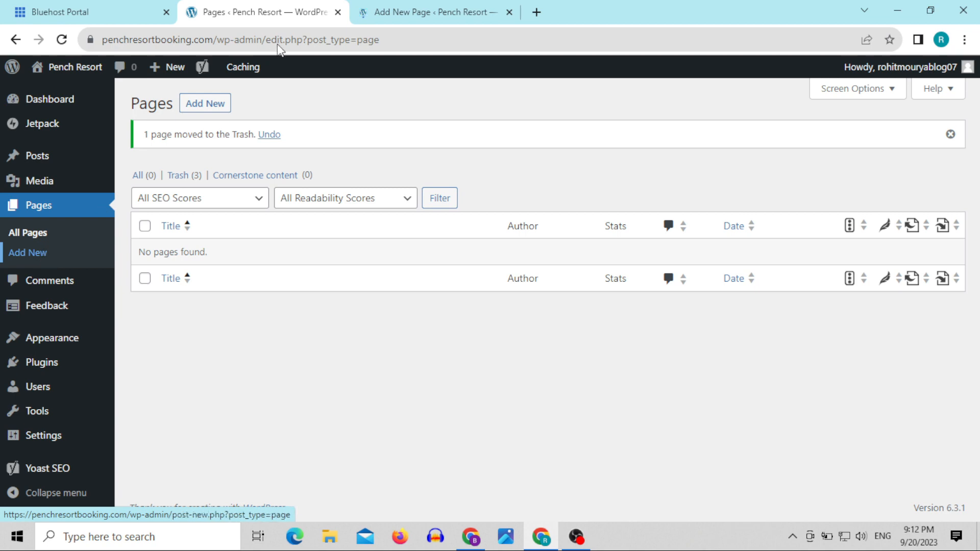
pyautogui.click(412, 7)
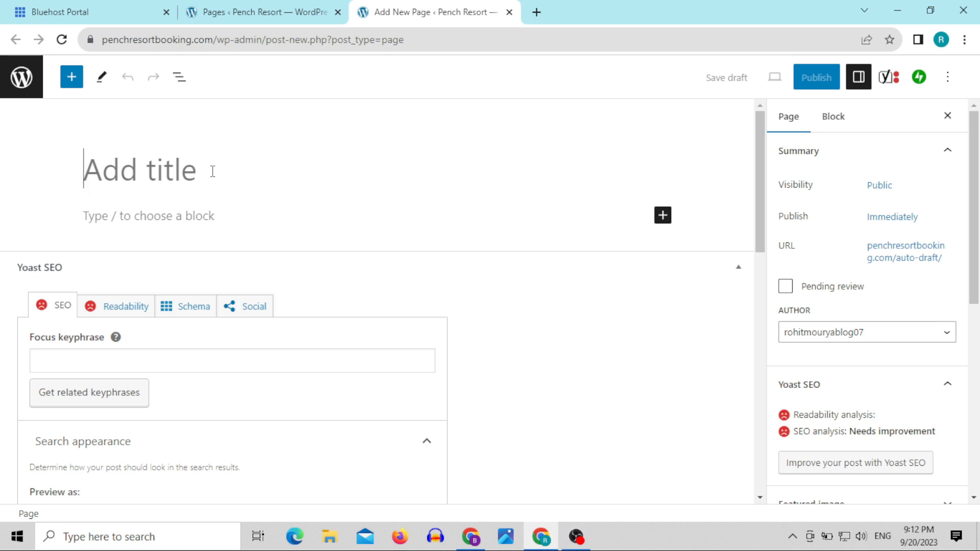
# Step: Title the new page "Privacy Policy"
pyautogui.write('Privancy')
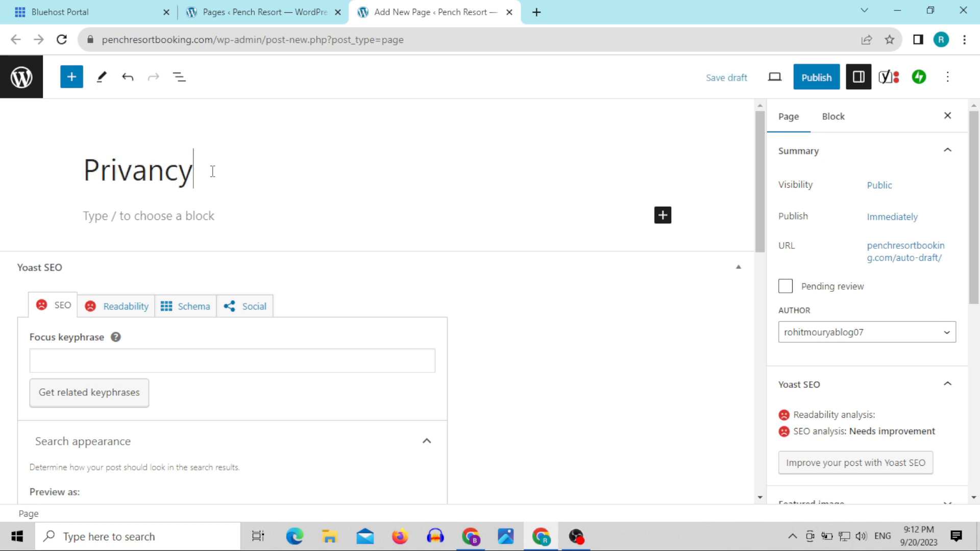
pyautogui.press('BackSpace')
pyautogui.press('BackSpace')
pyautogui.press('BackSpace')
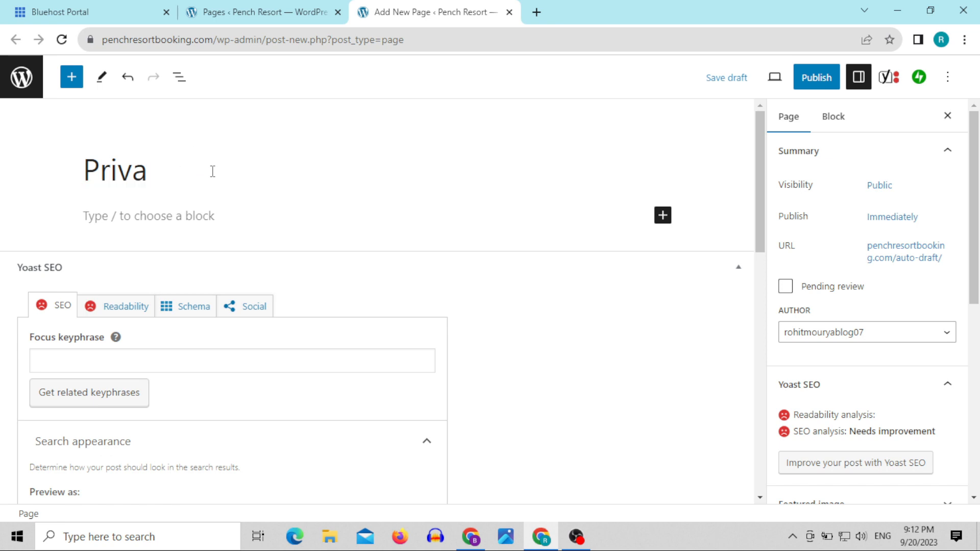
pyautogui.write('cy Polo')
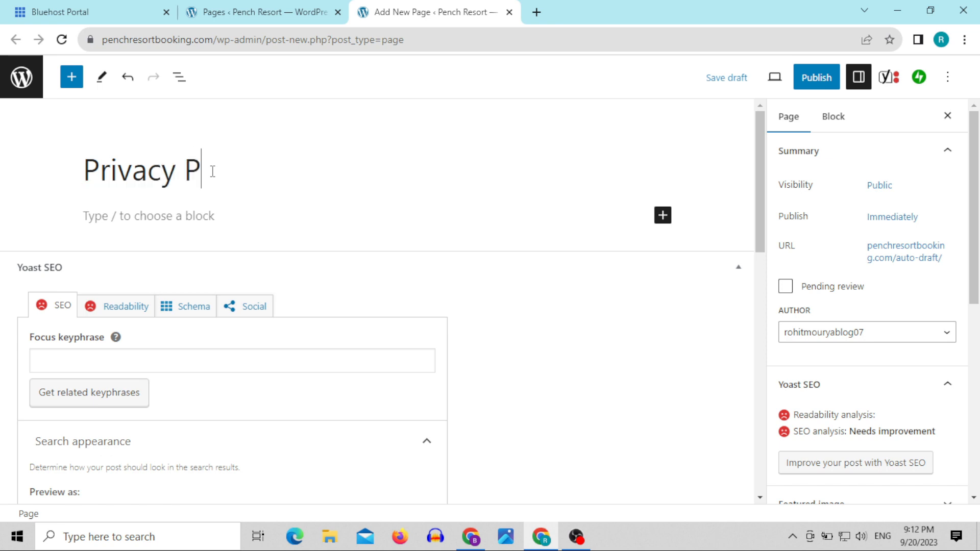
pyautogui.press('BackSpace')
pyautogui.press('BackSpace')
pyautogui.press('BackSpace')
pyautogui.press('BackSpace')
pyautogui.press('BackSpace')
pyautogui.write('Policy')
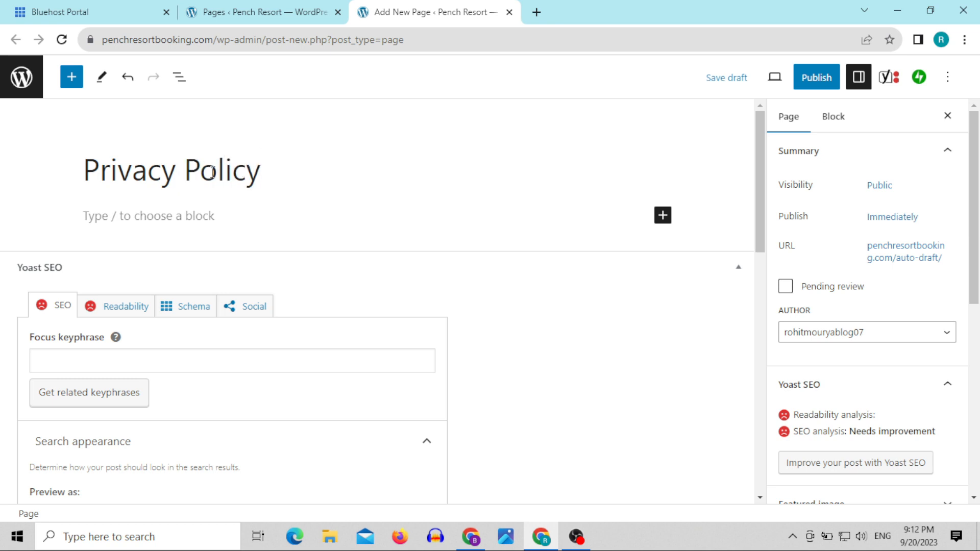
# Step: Copy the page title and use it in a new browser tab to search Google for "privacy policy generator"
pyautogui.tripleClick(213, 171)
pyautogui.rightClick(213, 176)
pyautogui.click(260, 232)
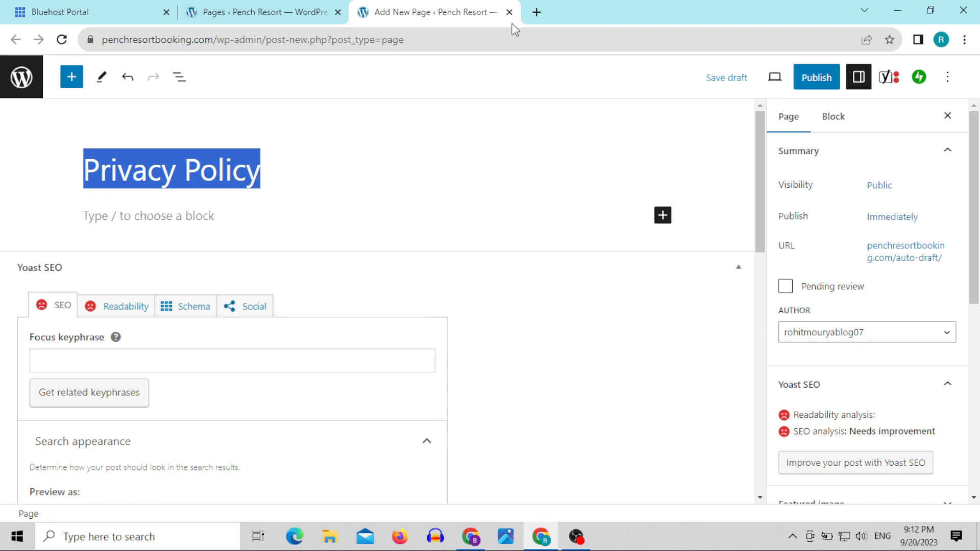
pyautogui.click(536, 12)
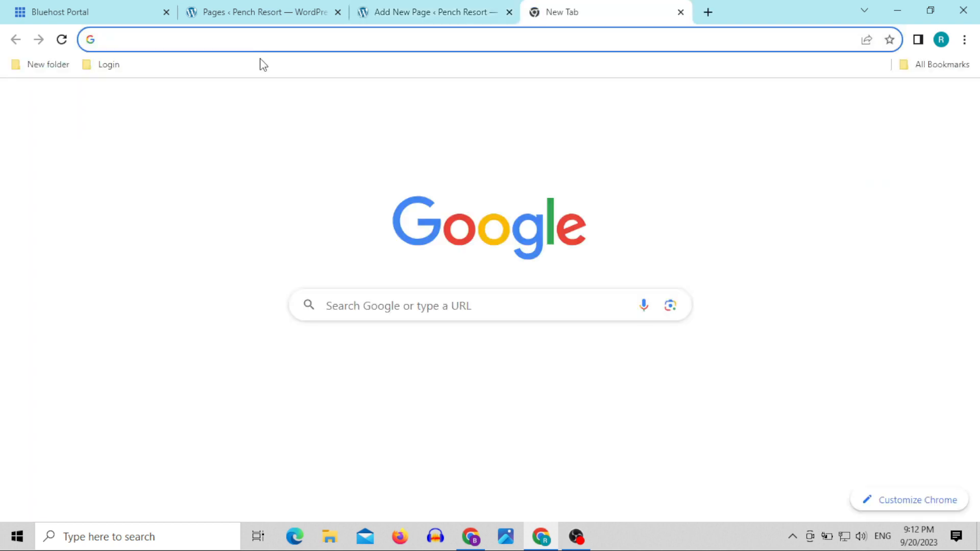
pyautogui.hotkey('ctrl', 'v')
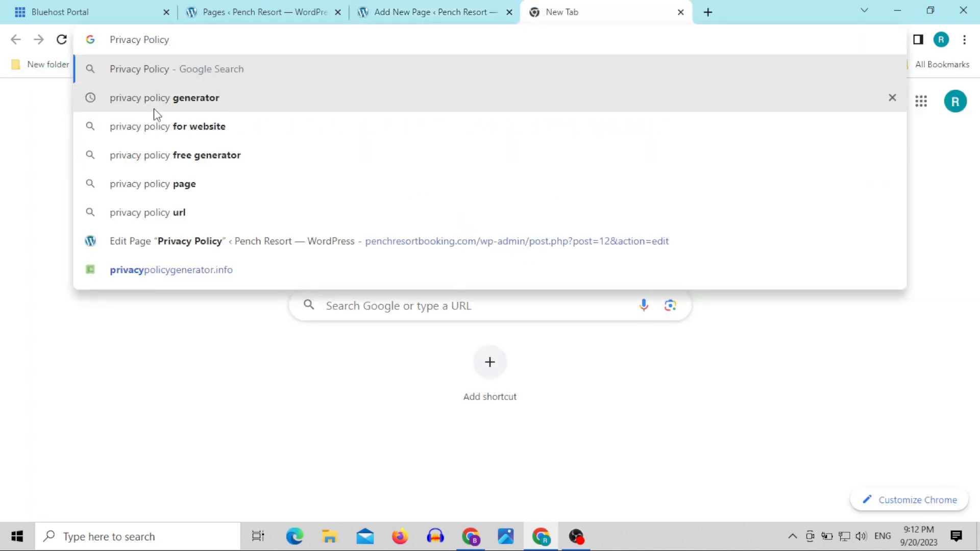
pyautogui.click(195, 104)
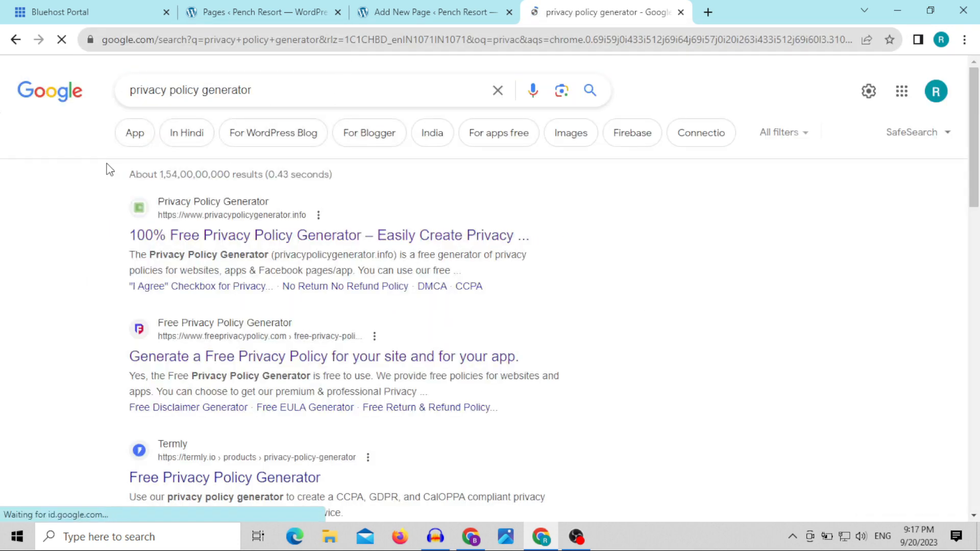
# Step: Look through the search results and open the privacypolicygenerator.info result in its own browser tab
pyautogui.moveTo(130, 90); pyautogui.dragTo(265, 86)
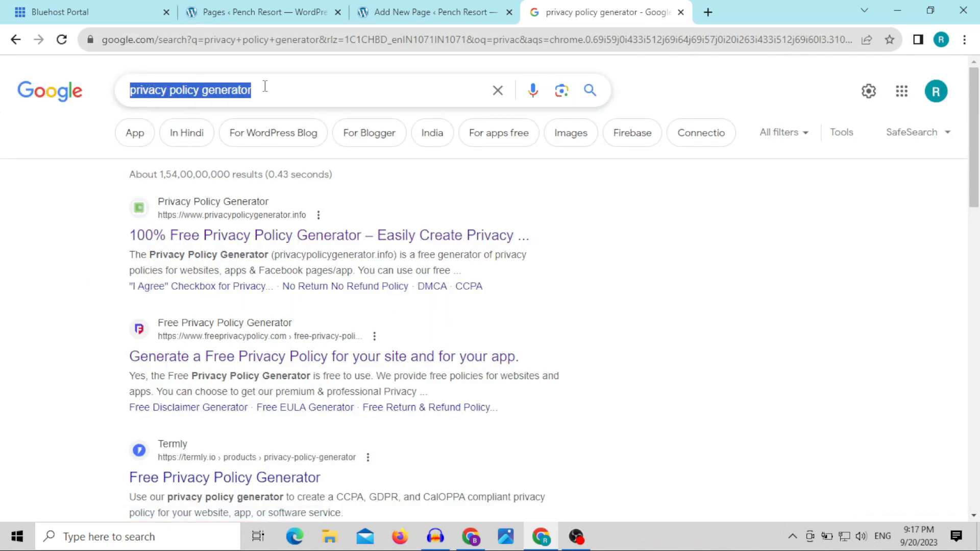
pyautogui.click(77, 258)
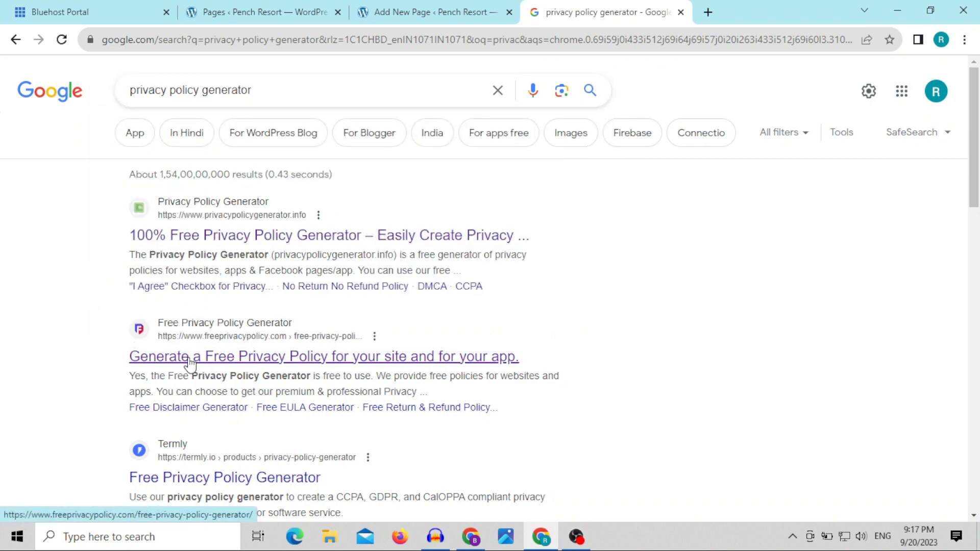
pyautogui.scroll(-2, 195, 438)
pyautogui.scroll(-2, 195, 438)
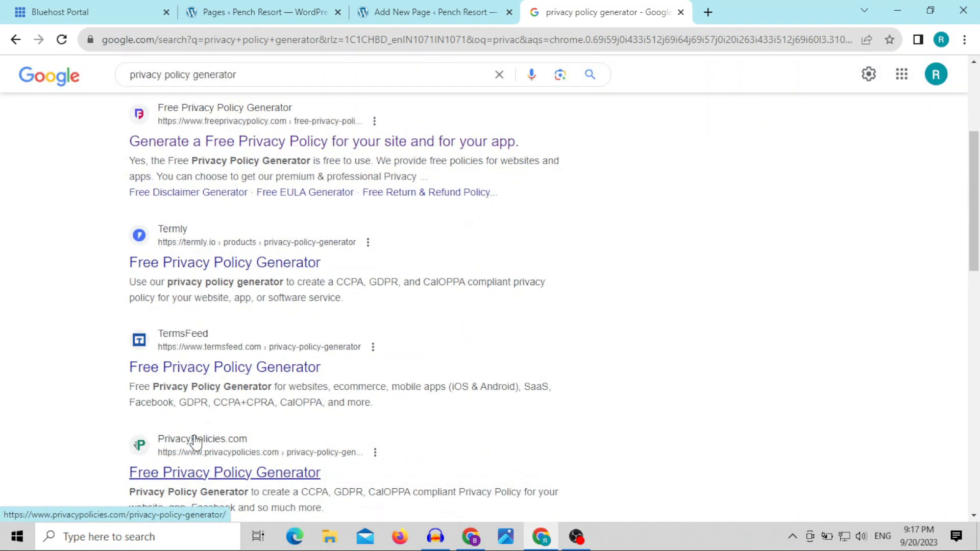
pyautogui.scroll(4, 195, 439)
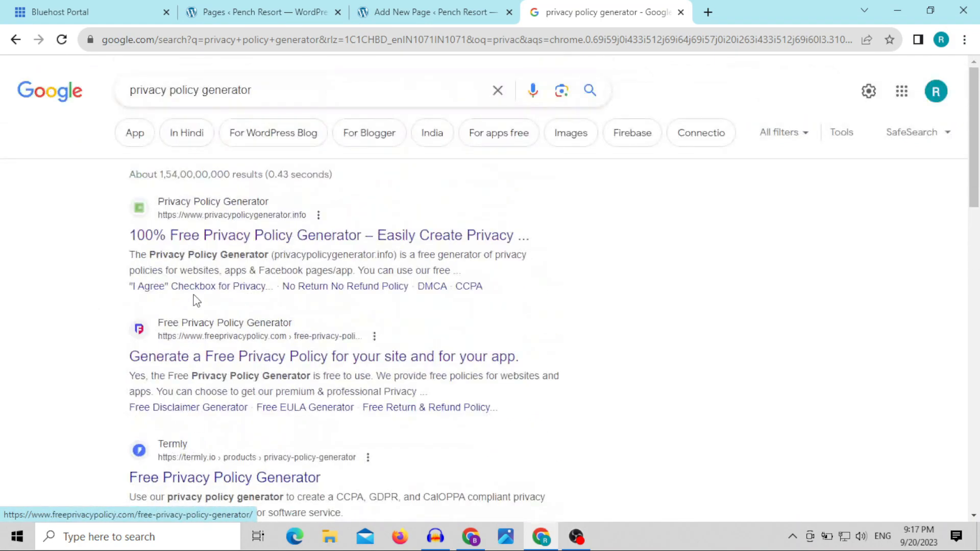
pyautogui.rightClick(204, 239)
pyautogui.click(234, 249)
pyautogui.click(691, 8)
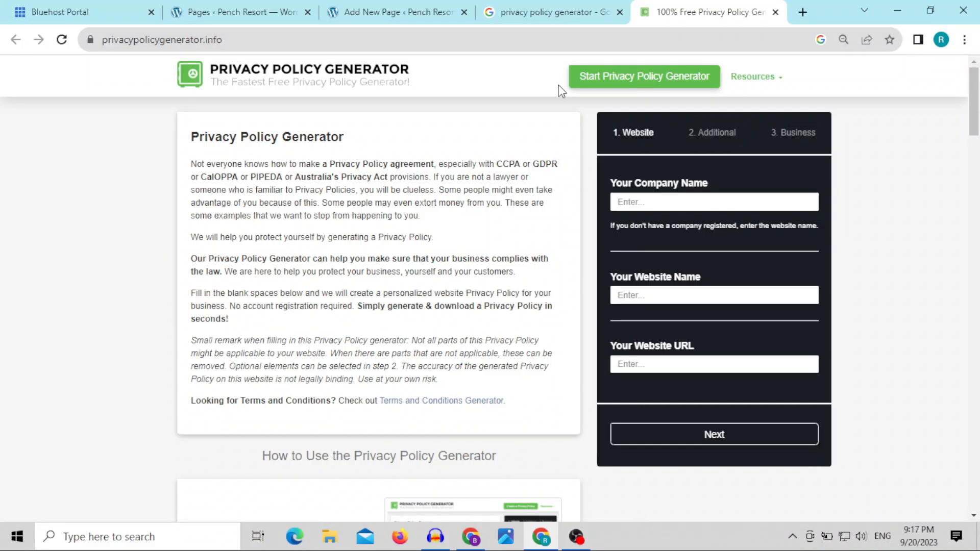
# Step: Copy the full web address of the WordPress page editor and paste it as the company name in the generator form
pyautogui.click(656, 204)
pyautogui.click(398, 12)
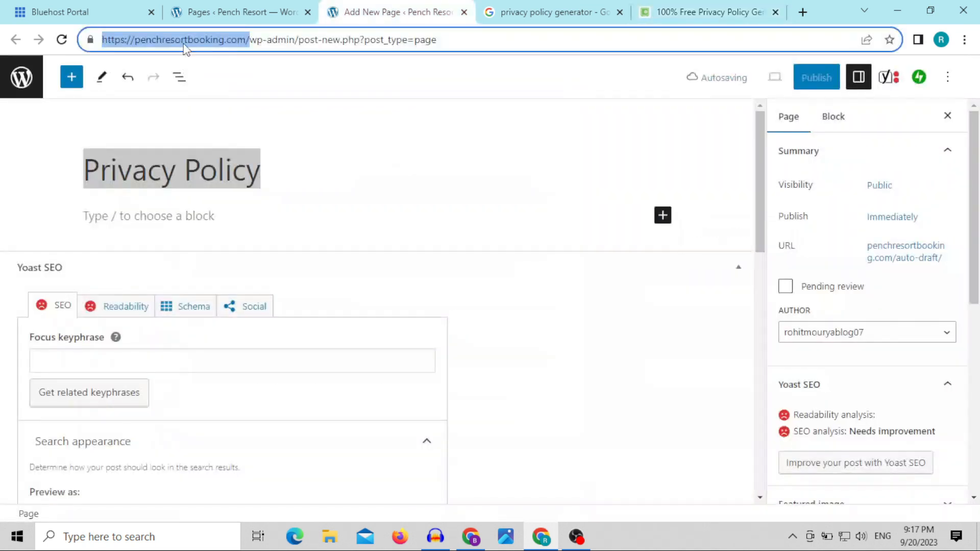
pyautogui.rightClick(190, 45)
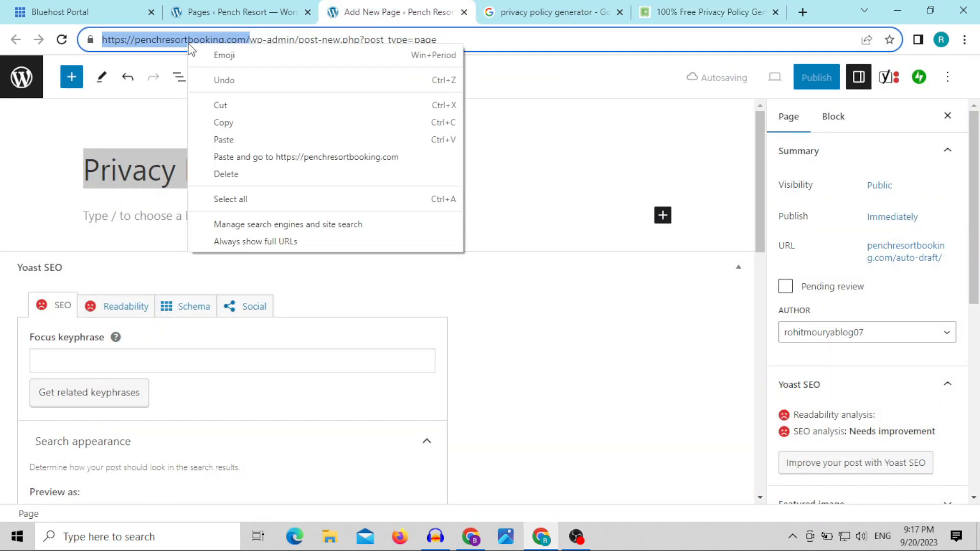
pyautogui.click(231, 122)
pyautogui.click(709, 12)
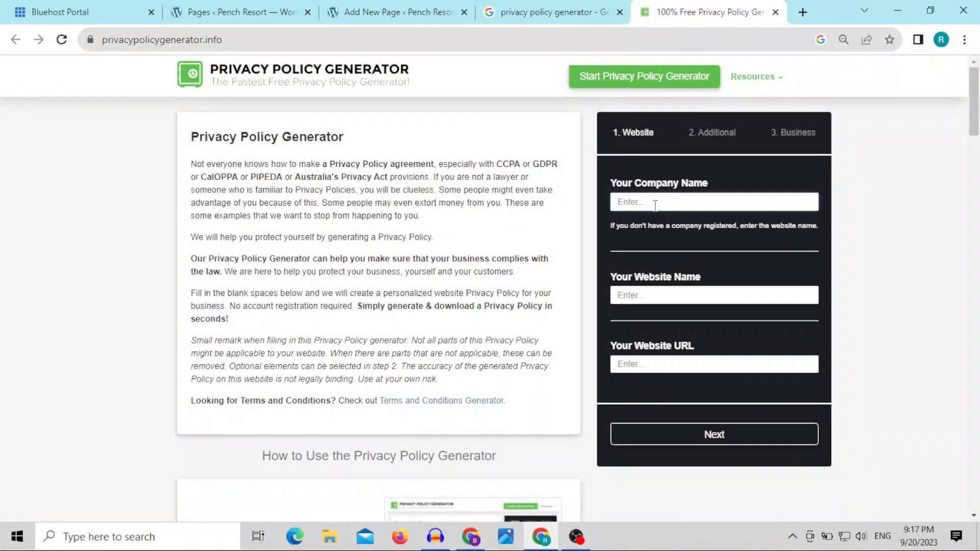
pyautogui.click(657, 204)
pyautogui.hotkey('ctrl', 'v')
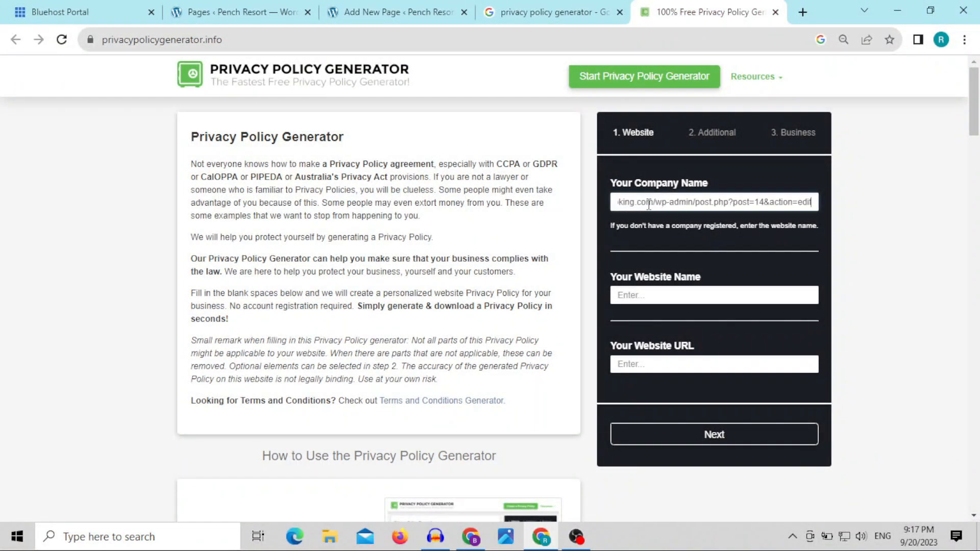
# Step: Trim the pasted address in the company name to read "Pench resort booking"
pyautogui.moveTo(634, 203); pyautogui.dragTo(862, 199)
pyautogui.press('BackSpace')
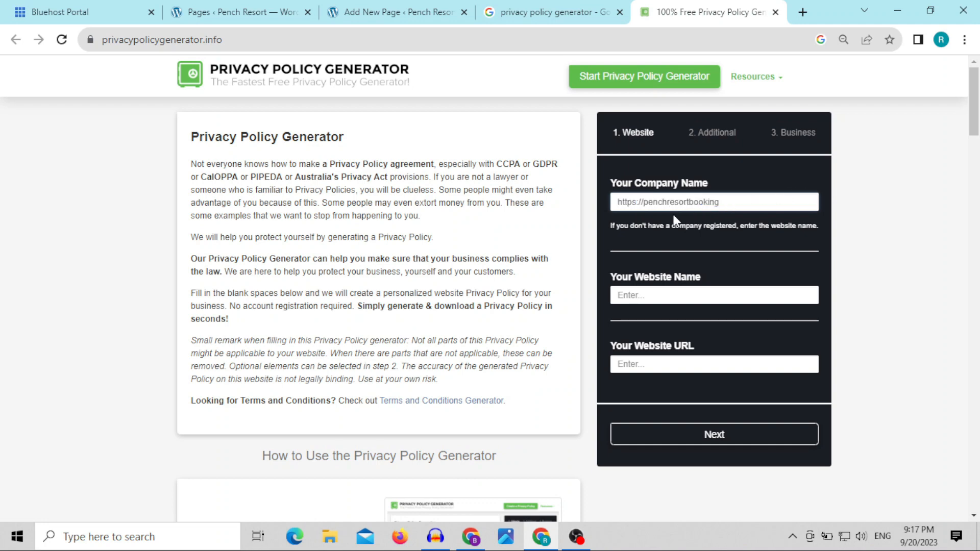
pyautogui.moveTo(642, 202); pyautogui.dragTo(601, 205)
pyautogui.press('BackSpace')
pyautogui.click(646, 203)
pyautogui.click(666, 204)
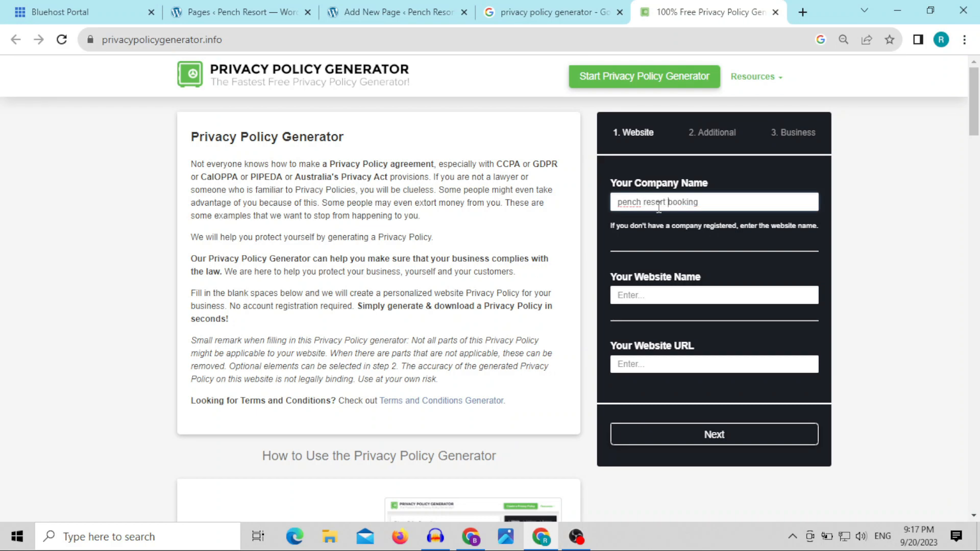
pyautogui.click(626, 204)
pyautogui.press('BackSpace')
pyautogui.write('P')
pyautogui.click(439, 12)
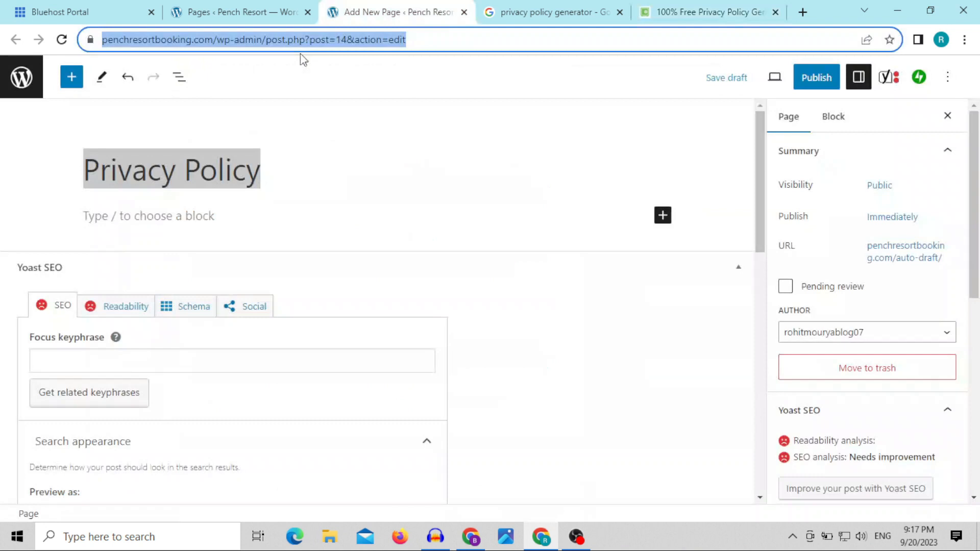
pyautogui.click(270, 43)
pyautogui.moveTo(249, 41); pyautogui.dragTo(100, 41)
pyautogui.rightClick(133, 48)
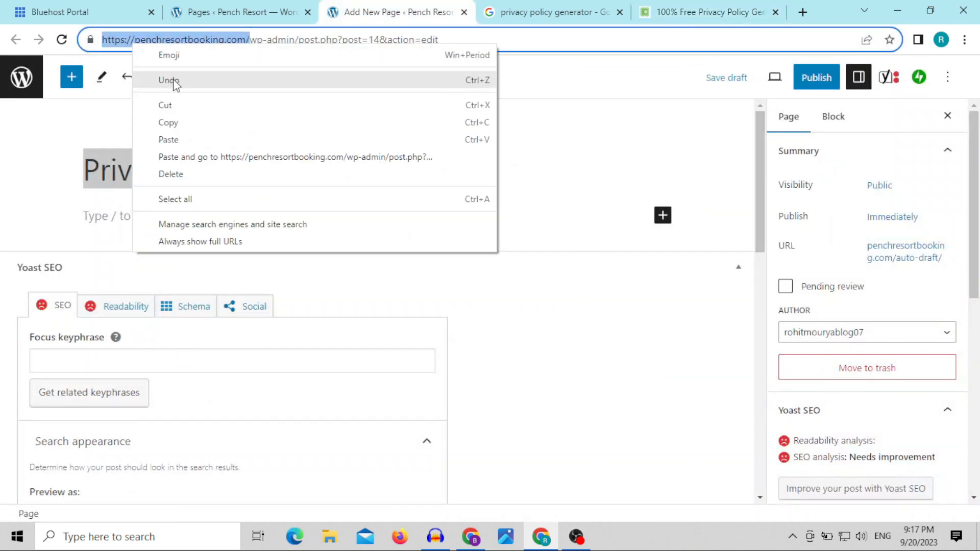
pyautogui.click(177, 124)
pyautogui.click(685, 11)
pyautogui.click(658, 294)
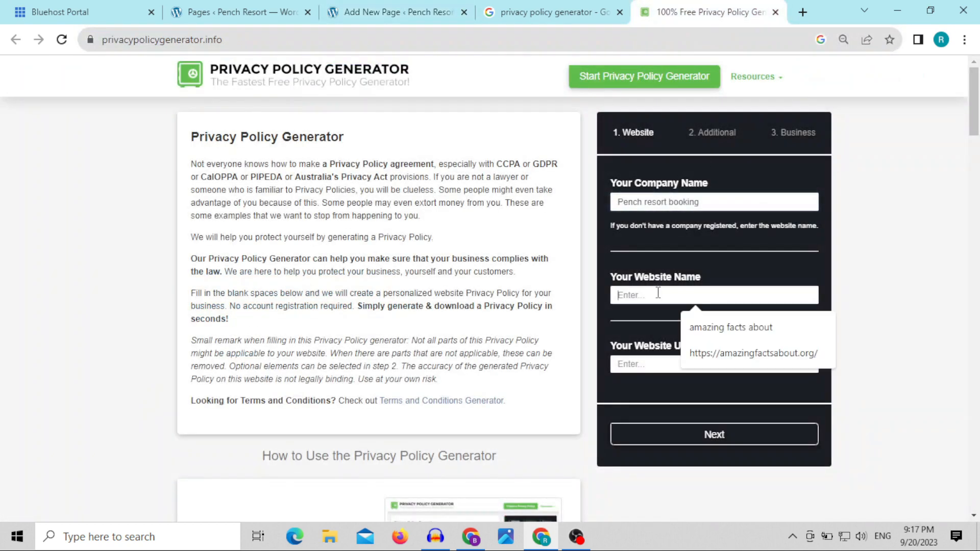
pyautogui.hotkey('ctrl', 'v')
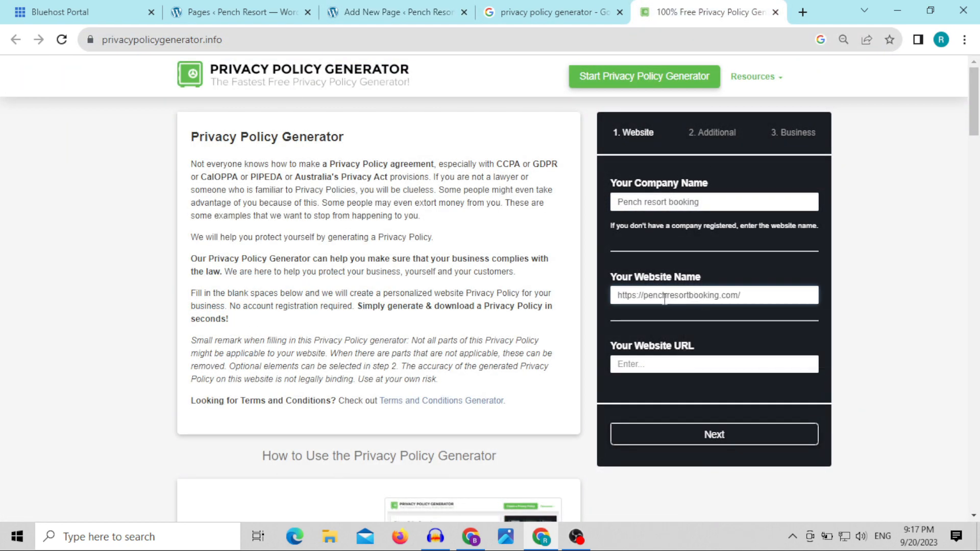
# Step: Edit the pasted website name to read "pench resort booking"
pyautogui.press('BackSpace')
pyautogui.press('BackSpace')
pyautogui.press('BackSpace')
pyautogui.press('BackSpace')
pyautogui.press('BackSpace')
pyautogui.press('BackSpace')
pyautogui.press('BackSpace')
pyautogui.press('BackSpace')
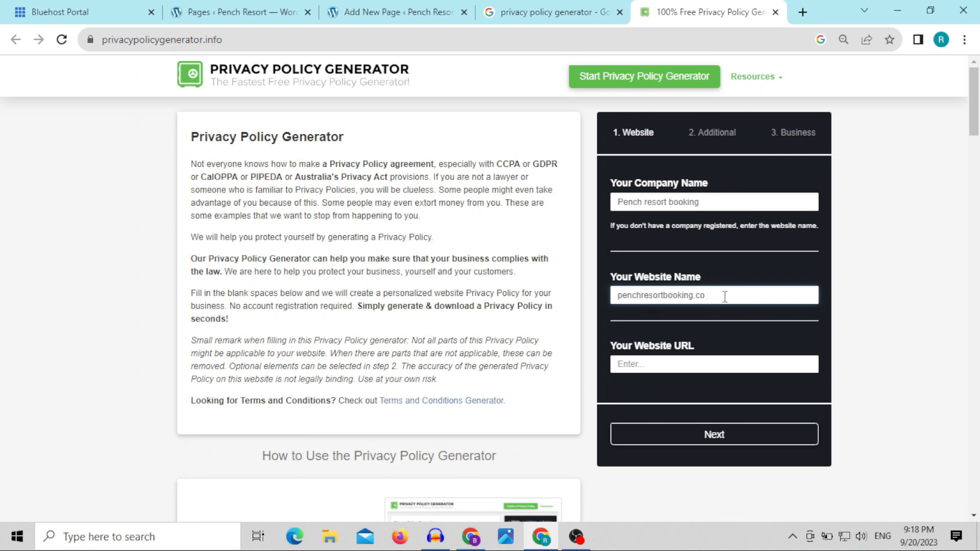
pyautogui.click(640, 300)
pyautogui.click(641, 364)
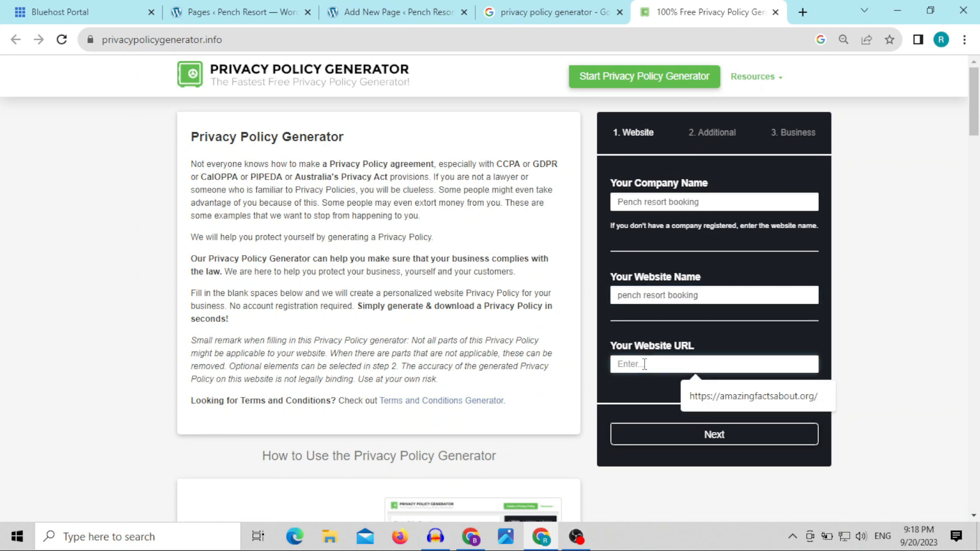
pyautogui.hotkey('ctrl', 'v')
pyautogui.click(372, 15)
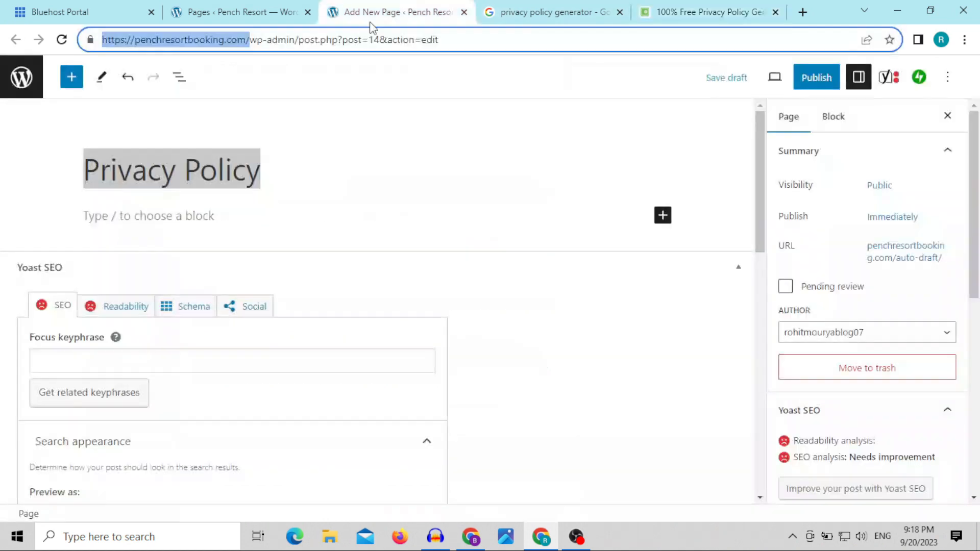
pyautogui.click(708, 12)
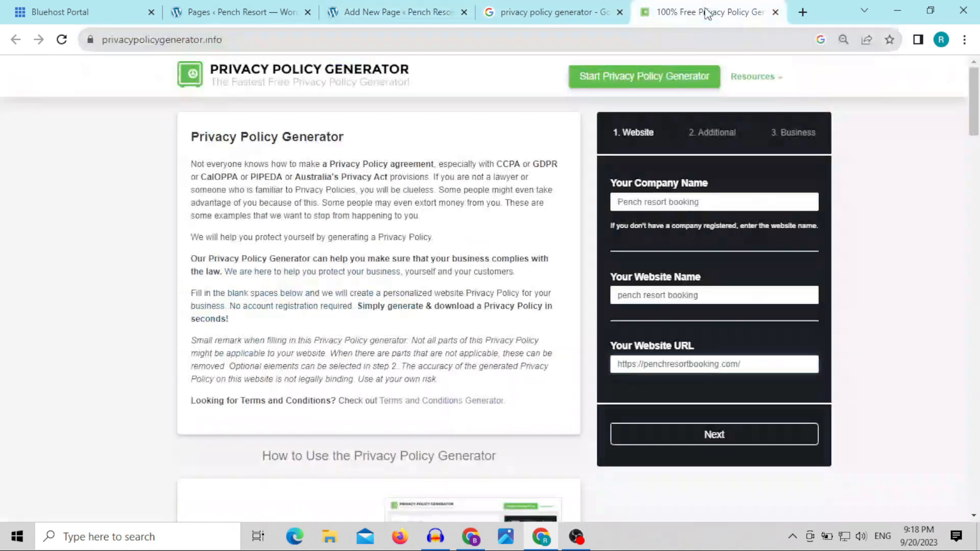
pyautogui.click(707, 437)
pyautogui.scroll(-1, 849, 381)
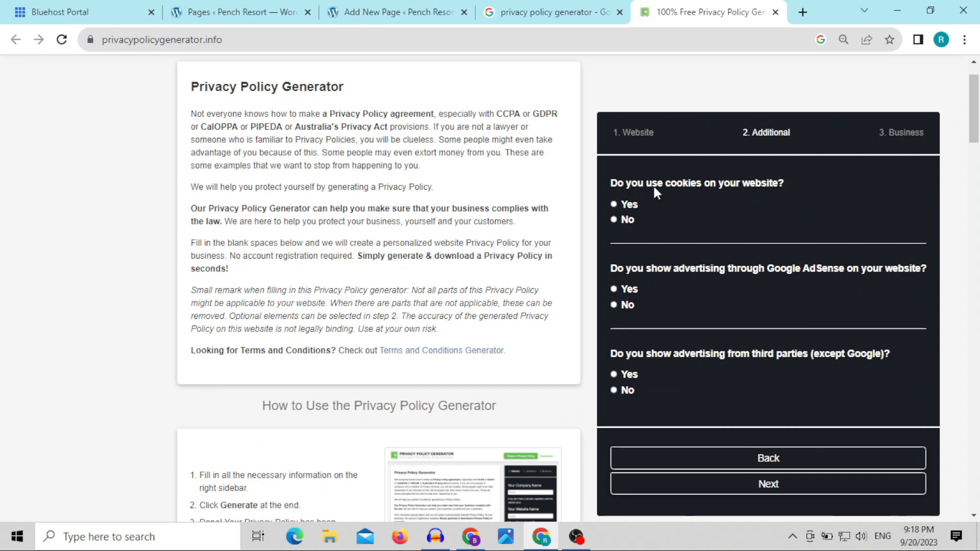
# Step: Answer Yes to using cookies, Google AdSense advertising and third-party advertising, and continue to the business details
pyautogui.click(614, 203)
pyautogui.click(614, 375)
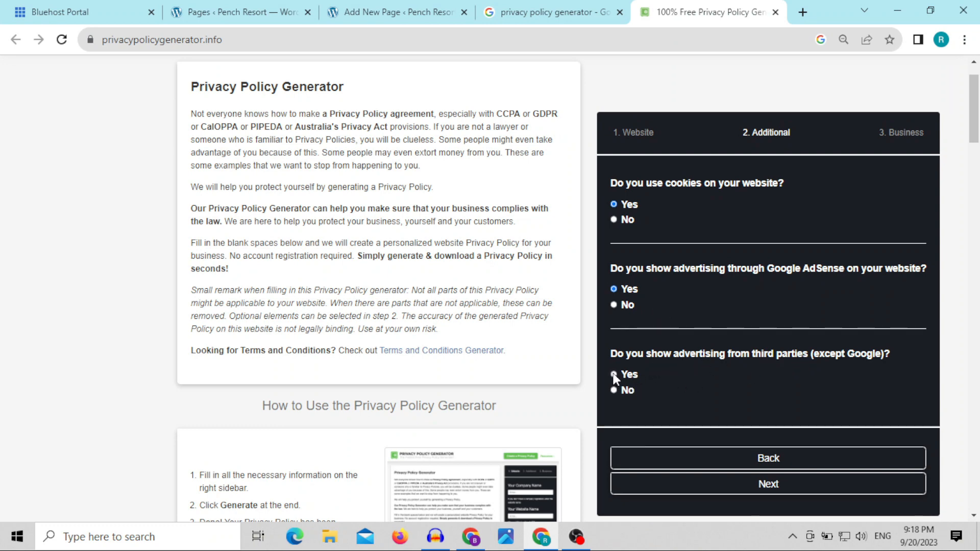
pyautogui.click(768, 485)
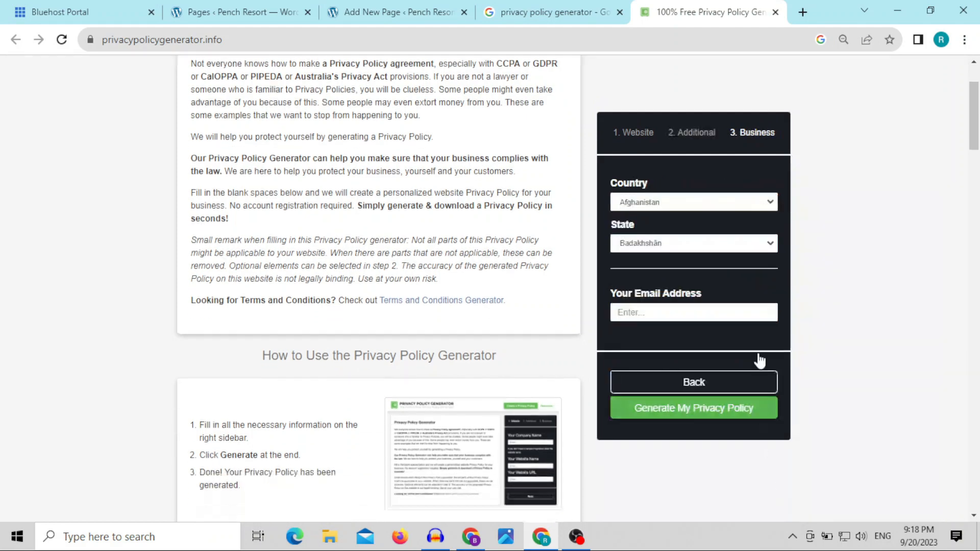
# Step: Set the business country to India and the state to Maharashtra
pyautogui.click(701, 209)
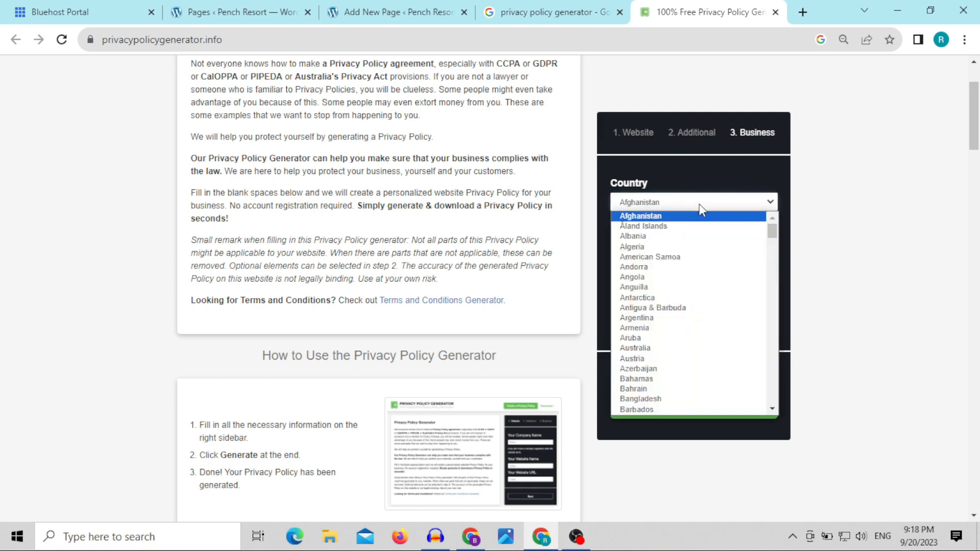
pyautogui.write('in')
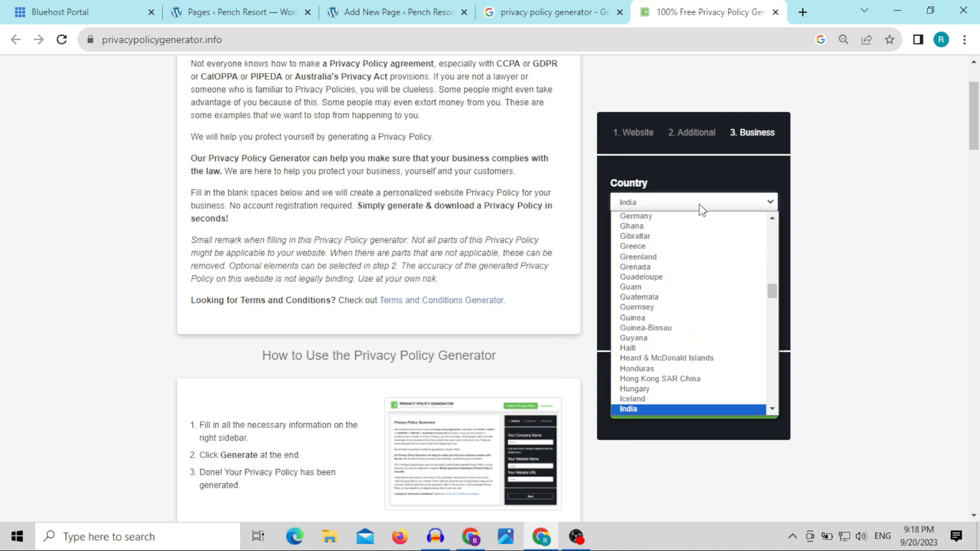
pyautogui.click(627, 408)
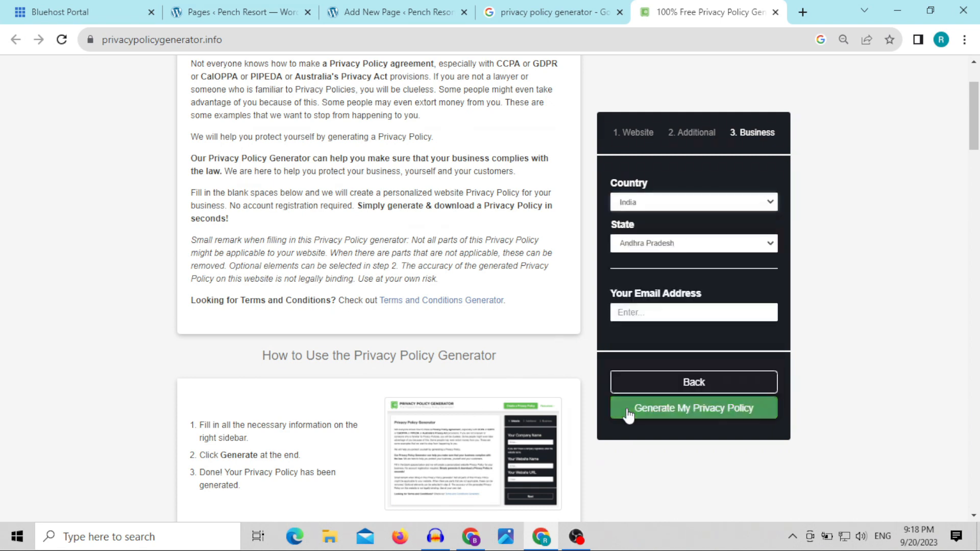
pyautogui.click(642, 244)
pyautogui.write('mah')
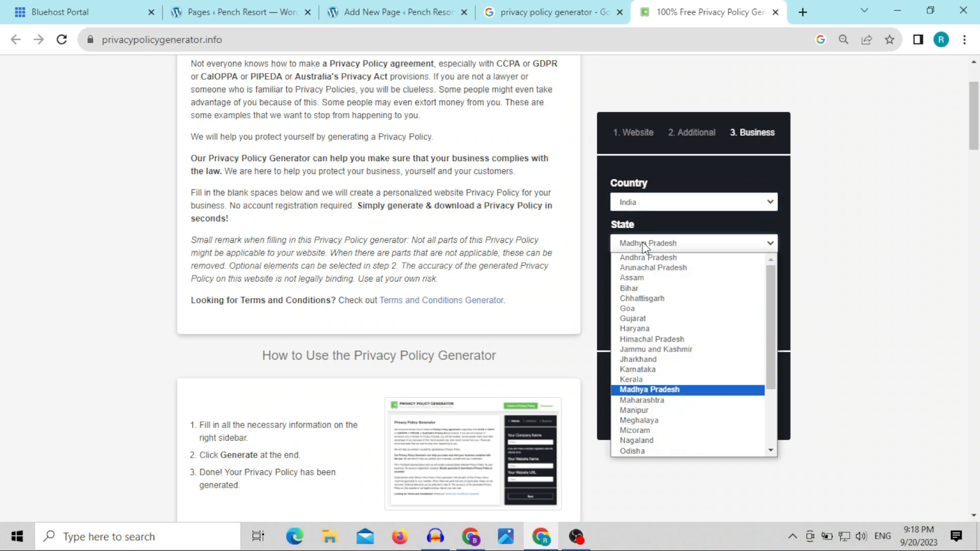
pyautogui.click(651, 400)
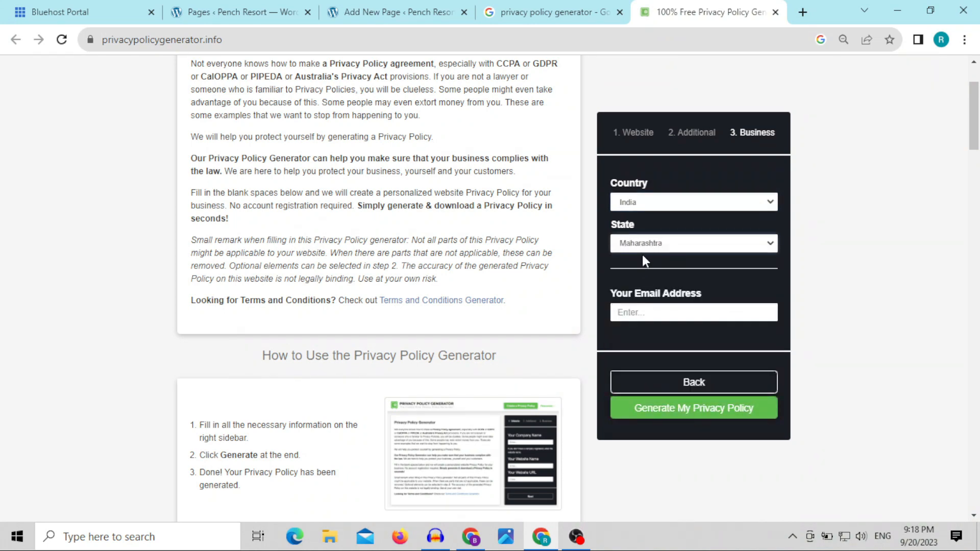
# Step: Fill in the contact email address with the saved suggestion and generate the privacy policy
pyautogui.click(637, 316)
pyautogui.click(736, 346)
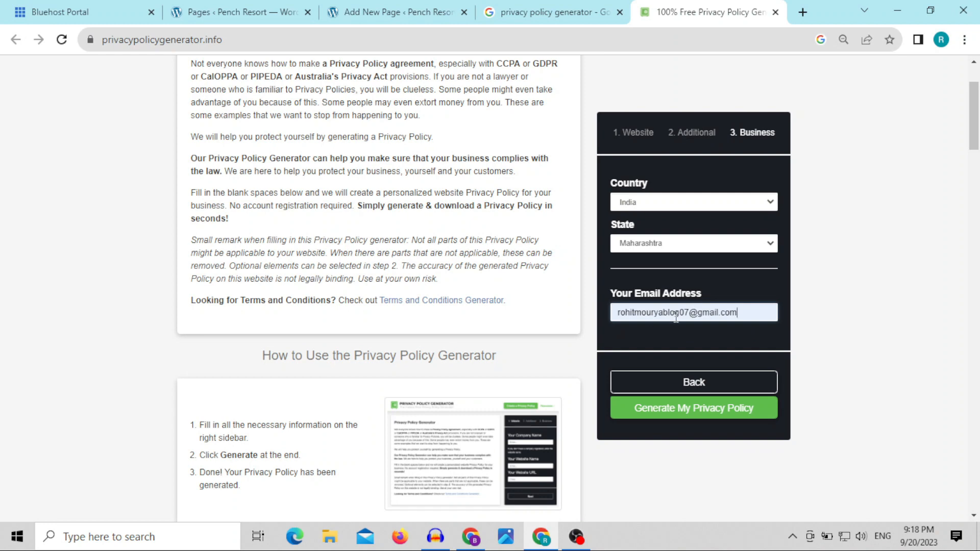
pyautogui.click(690, 415)
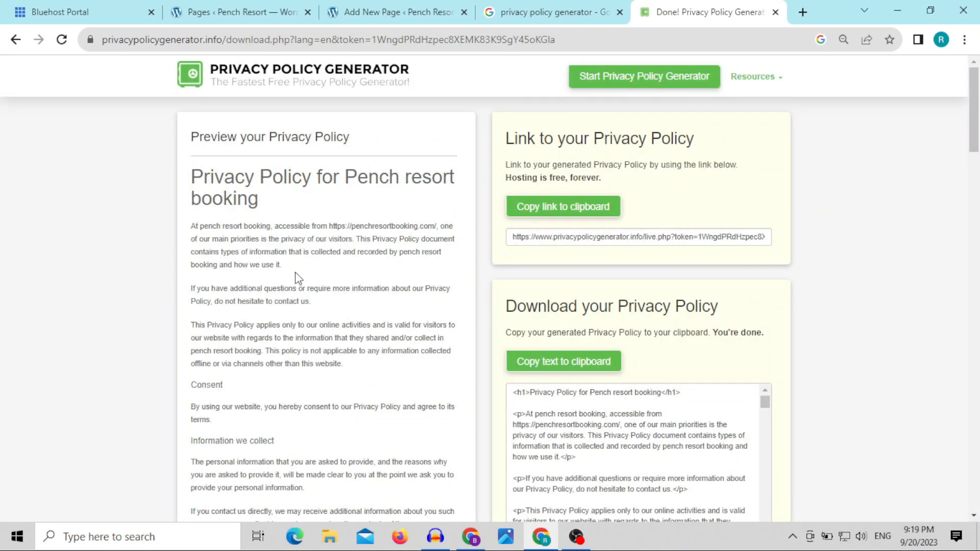
# Step: Copy the generated policy preview text from "At pench resort booking" through the end of the Contact Us section
pyautogui.scroll(-10, 301, 279)
pyautogui.scroll(10, 304, 280)
pyautogui.moveTo(193, 226); pyautogui.dragTo(293, 518)
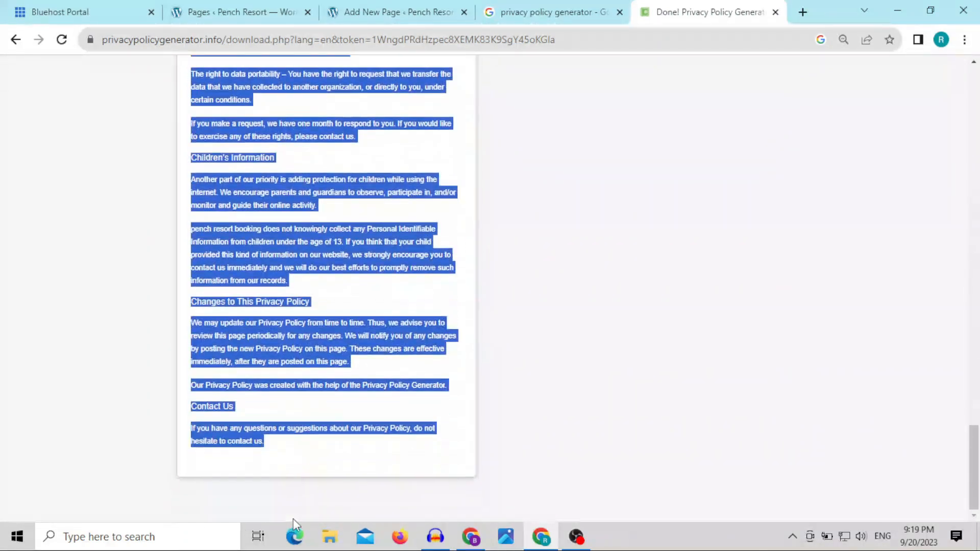
pyautogui.rightClick(289, 261)
pyautogui.click(314, 271)
pyautogui.rightClick(308, 232)
pyautogui.click(329, 236)
pyautogui.rightClick(330, 239)
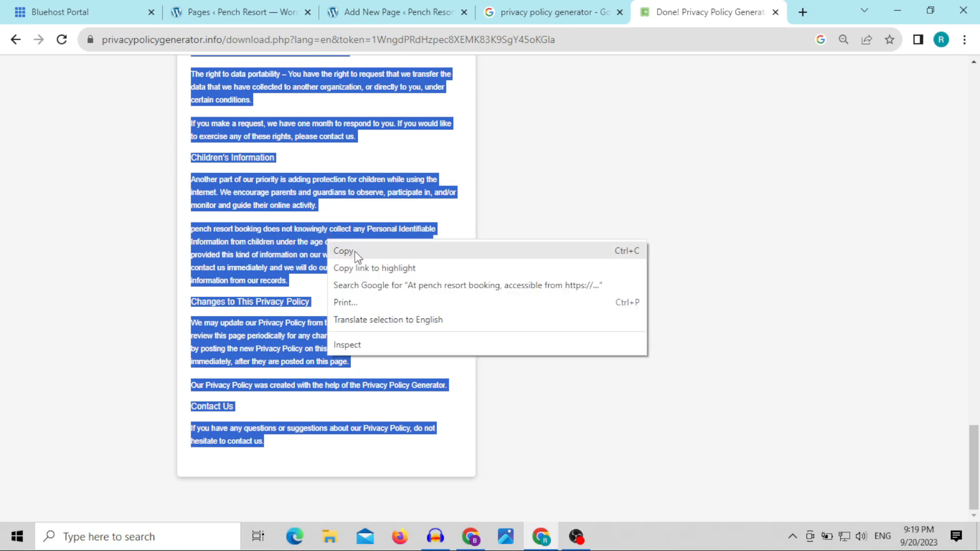
pyautogui.click(344, 251)
# Step: Paste the copied policy text into the body of the Privacy Policy page in the WordPress editor
pyautogui.click(420, 13)
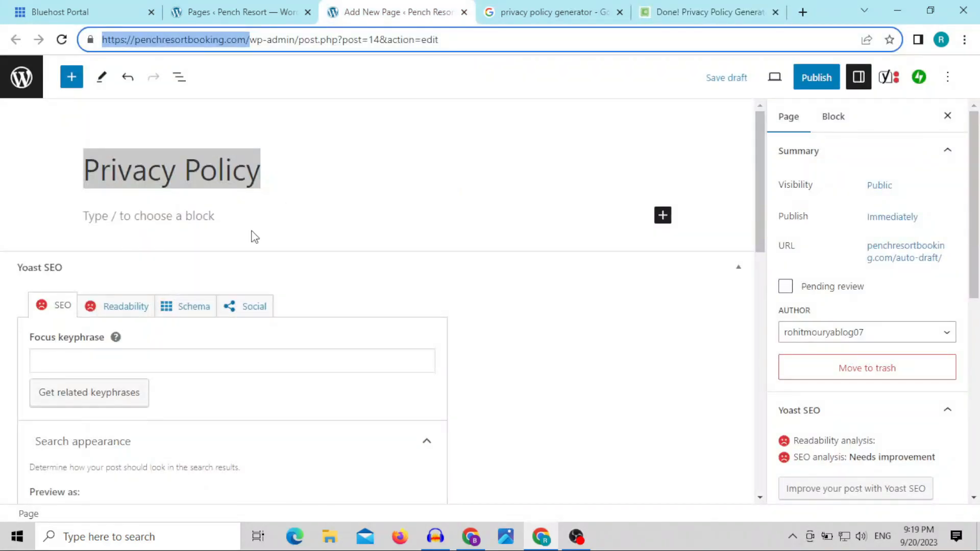
pyautogui.click(211, 218)
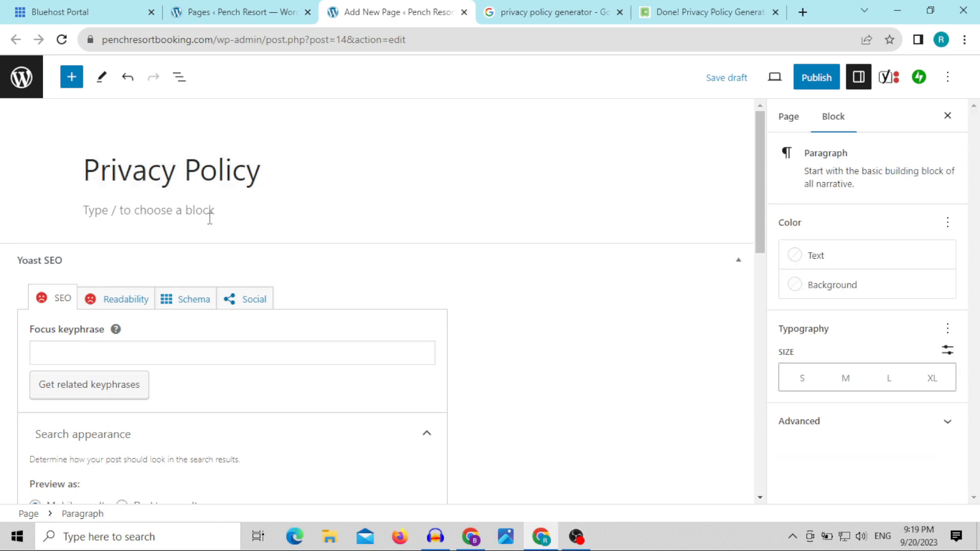
pyautogui.hotkey('ctrl', 'v')
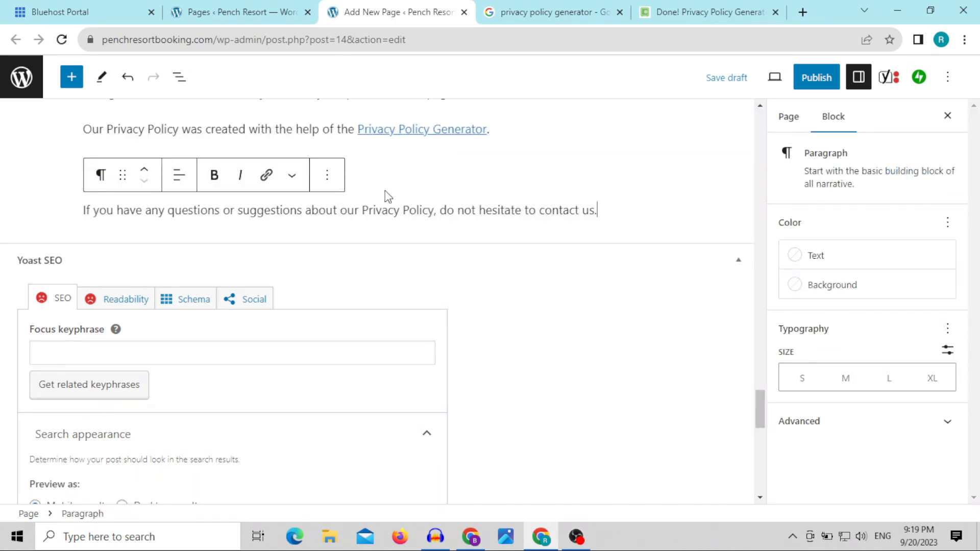
# Step: Review the pasted policy text from the page title down to the closing contact sentence
pyautogui.scroll(20, 388, 196)
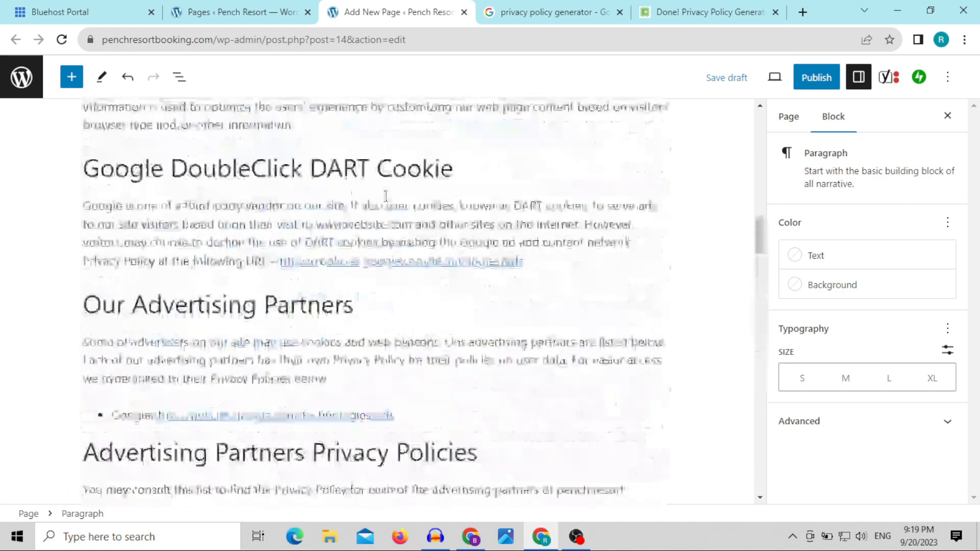
pyautogui.scroll(20, 386, 197)
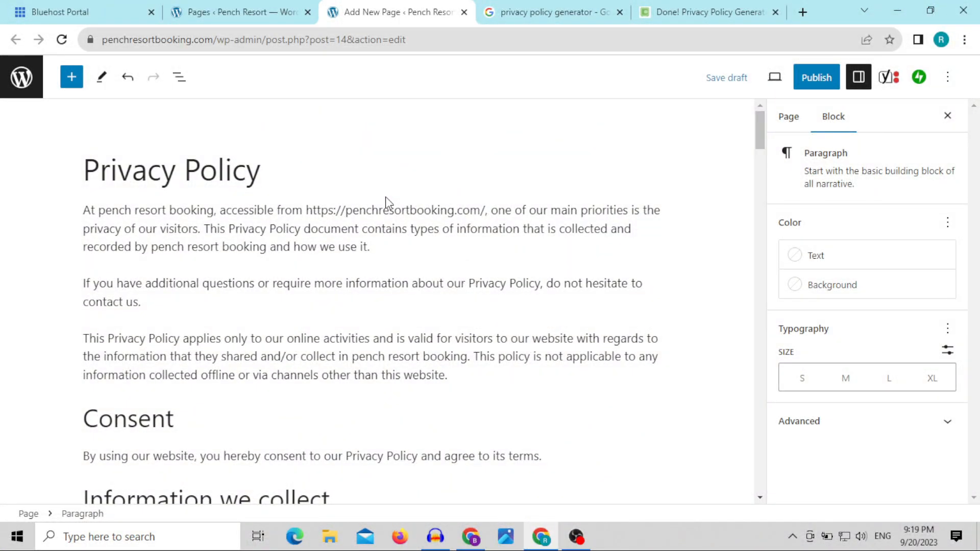
pyautogui.scroll(-5, 485, 250)
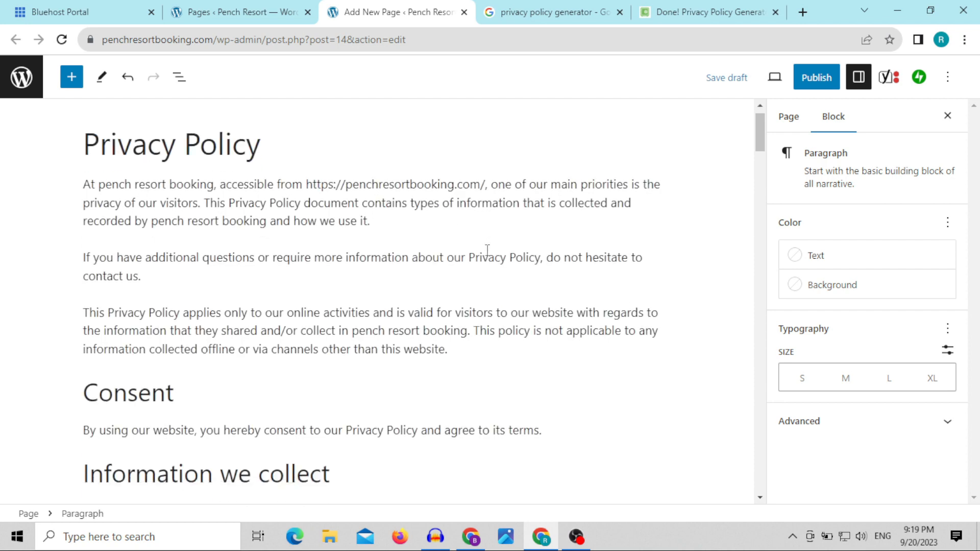
pyautogui.scroll(-6, 488, 251)
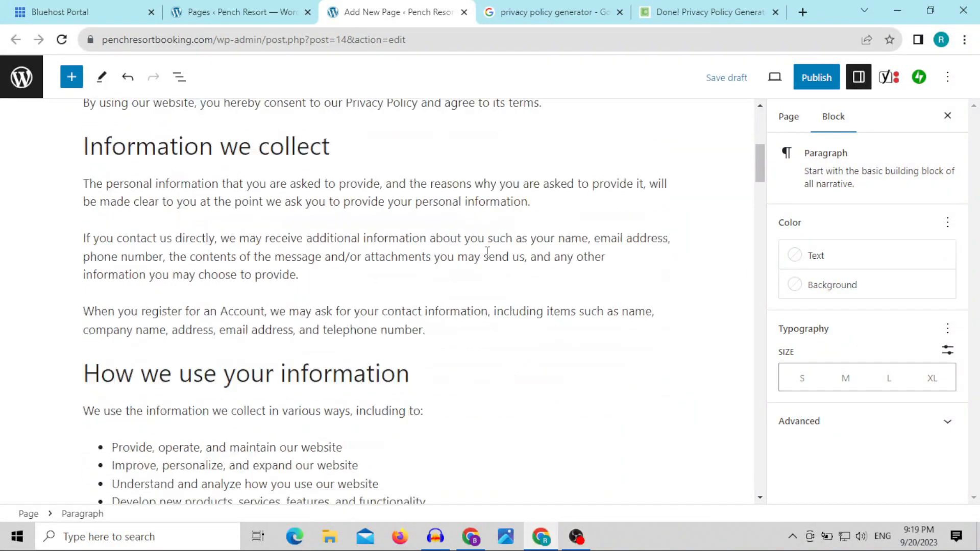
pyautogui.scroll(-9, 487, 251)
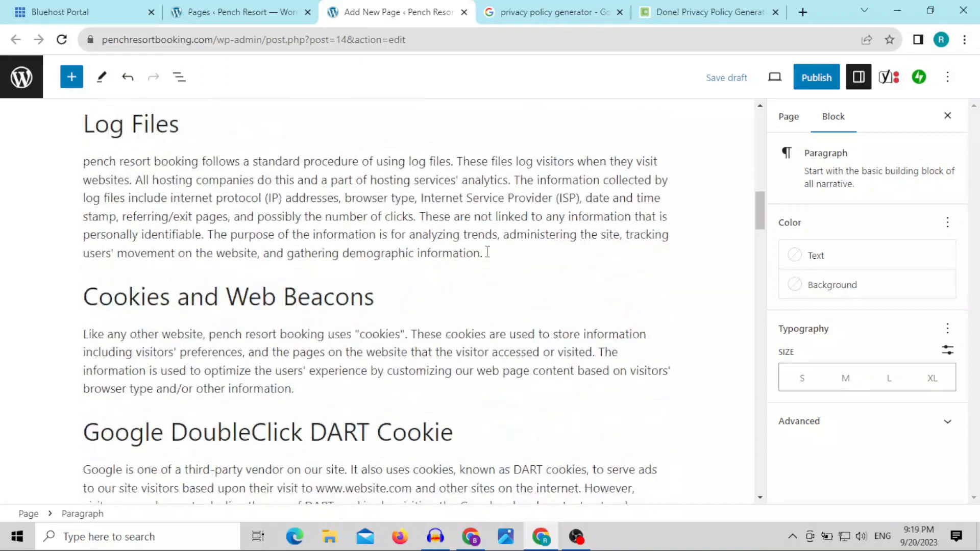
pyautogui.scroll(-5, 488, 251)
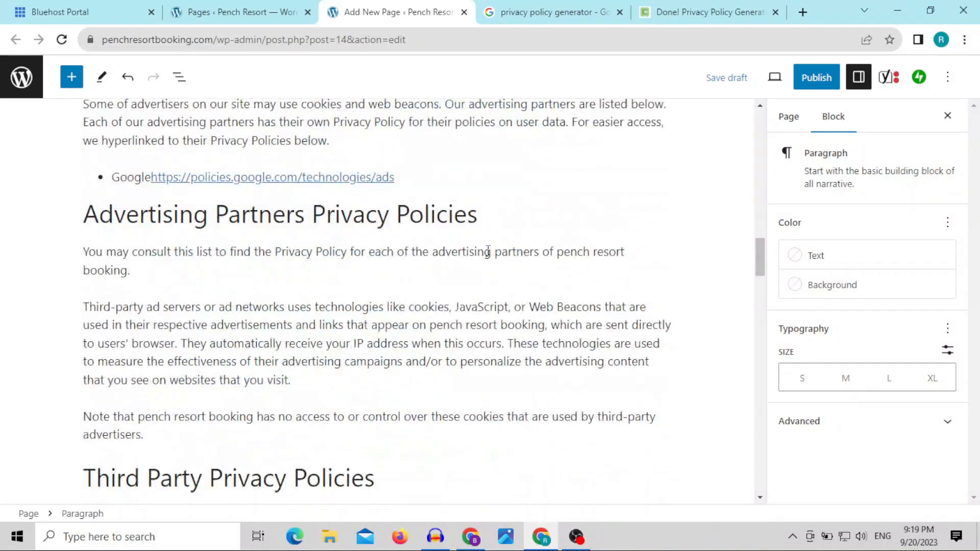
pyautogui.scroll(-13, 488, 251)
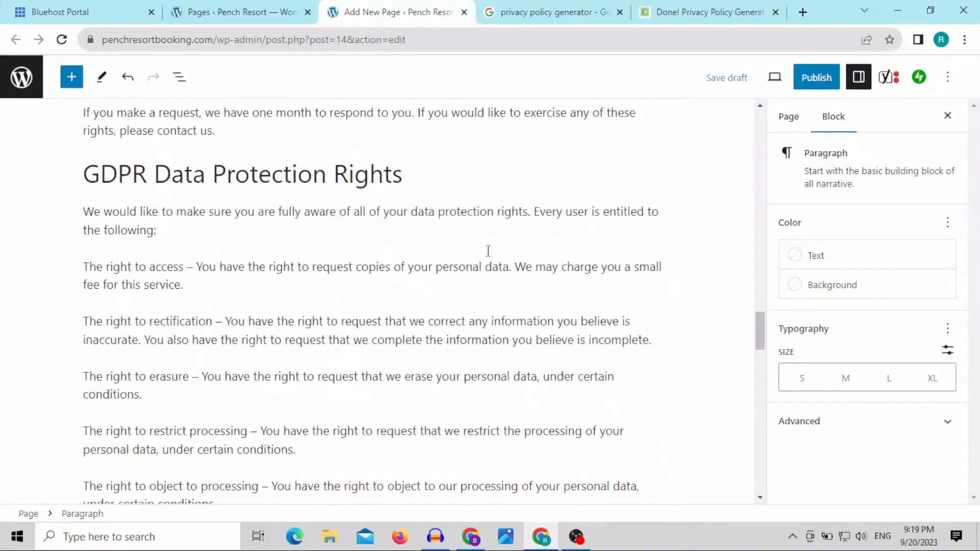
pyautogui.scroll(-6, 488, 251)
pyautogui.scroll(-5, 488, 251)
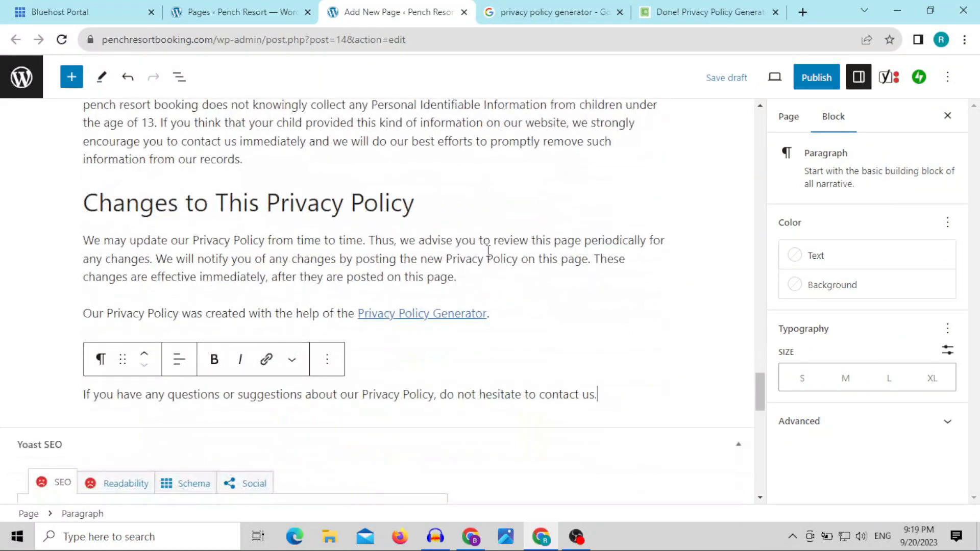
# Step: Delete the paragraph block crediting the Privacy Policy Generator above the Contact Us heading
pyautogui.tripleClick(159, 318)
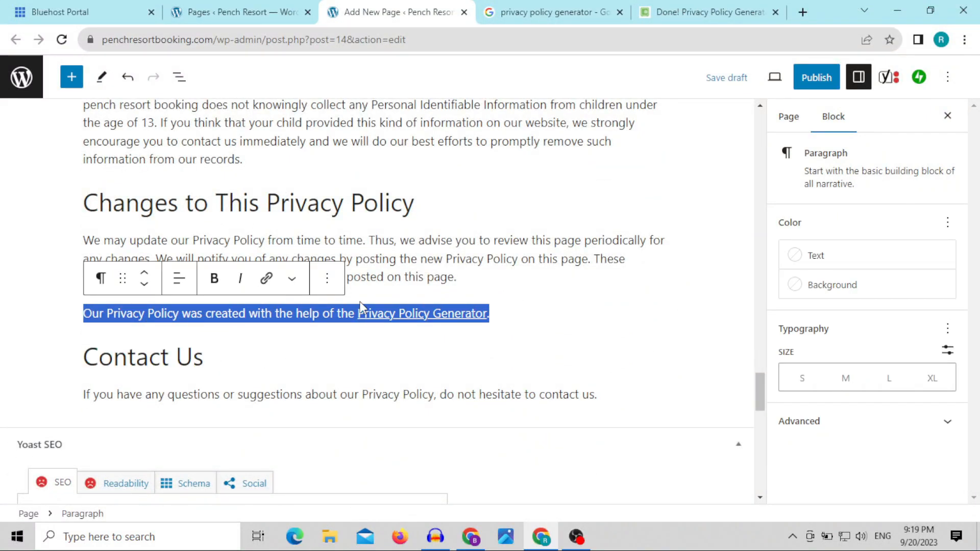
pyautogui.click(327, 279)
pyautogui.scroll(-3, 368, 459)
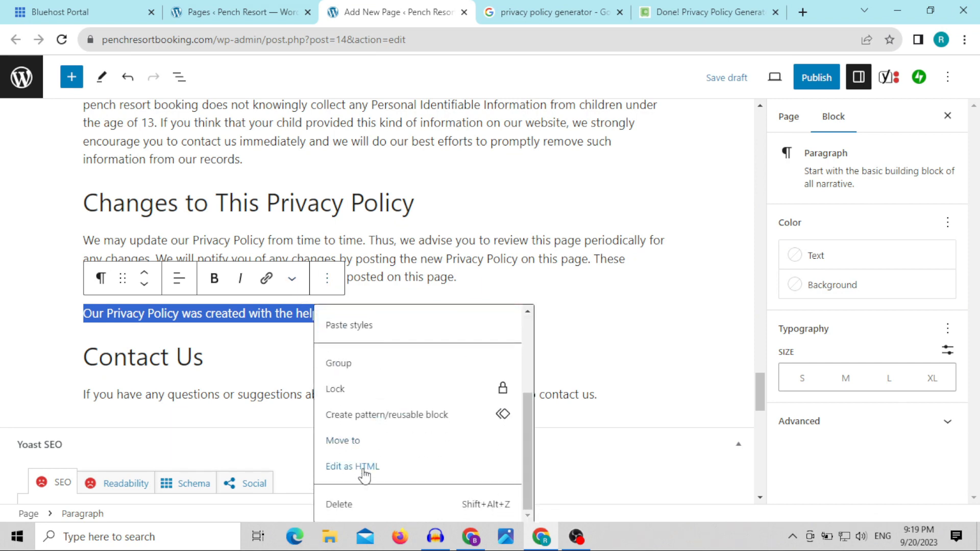
pyautogui.click(347, 504)
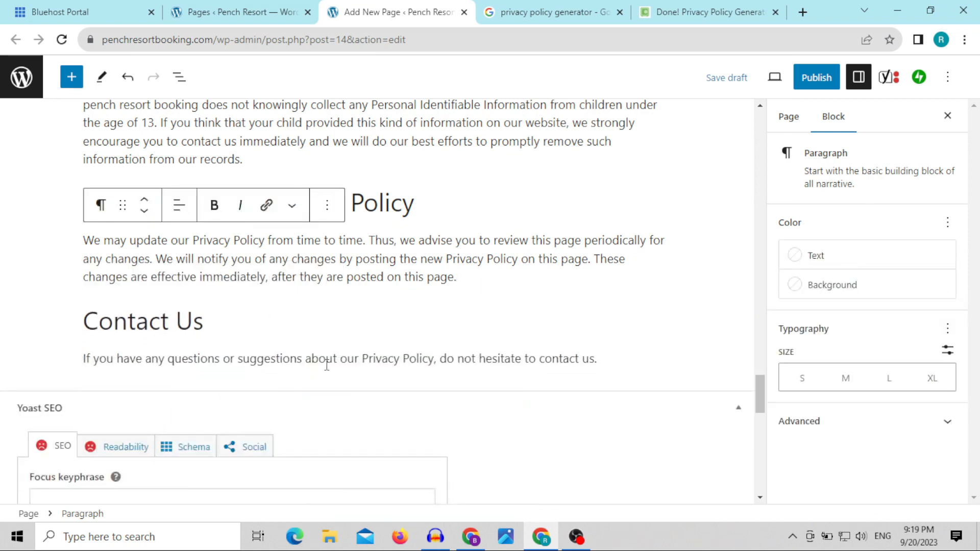
# Step: Copy the page title "Privacy Policy"
pyautogui.scroll(-5, 316, 368)
pyautogui.scroll(15, 332, 324)
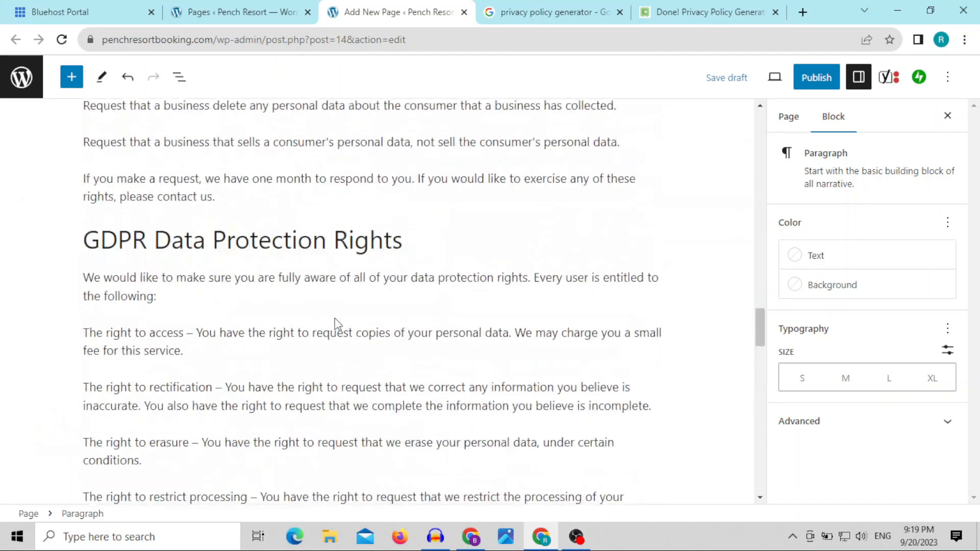
pyautogui.scroll(20, 337, 324)
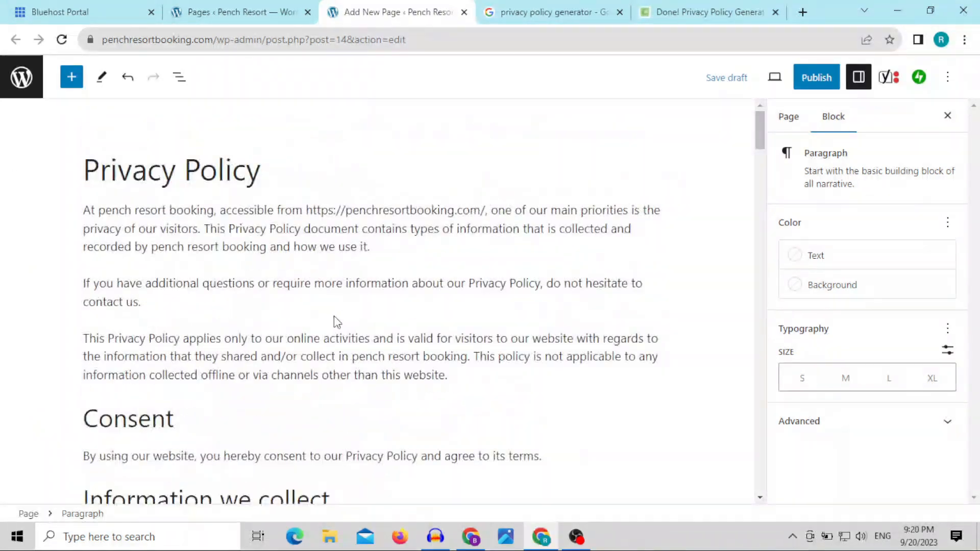
pyautogui.tripleClick(199, 172)
pyautogui.rightClick(199, 179)
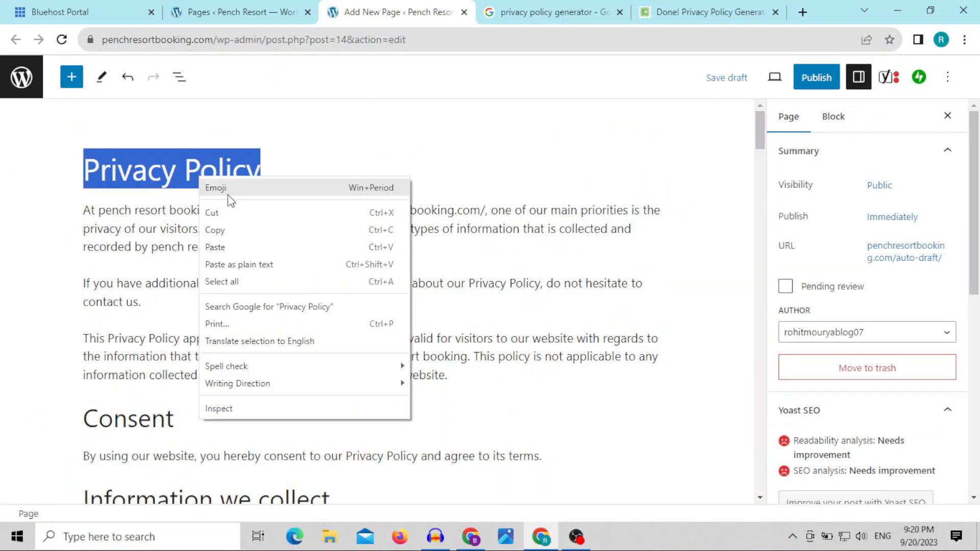
pyautogui.click(236, 228)
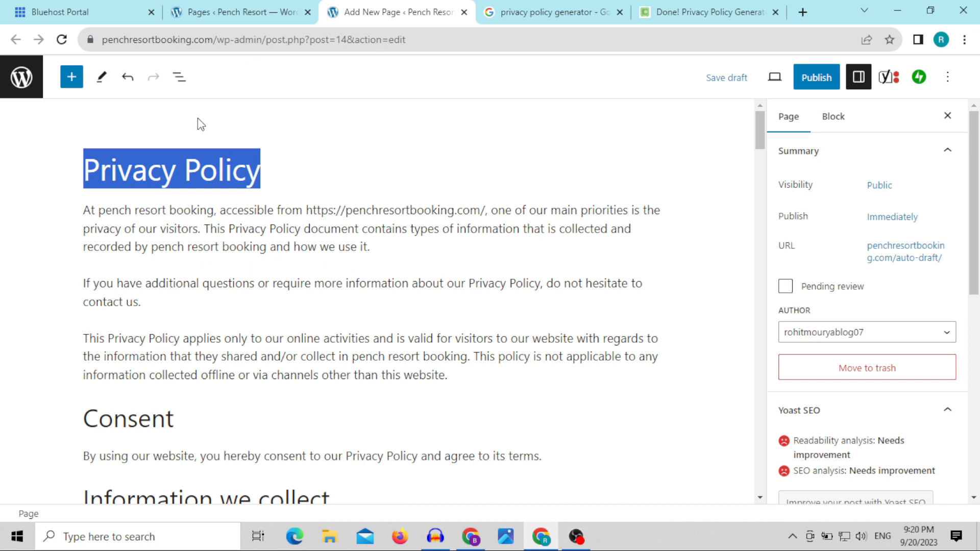
# Step: Check that the page's permalink reads privacy-policy and close the URL settings
pyautogui.click(909, 261)
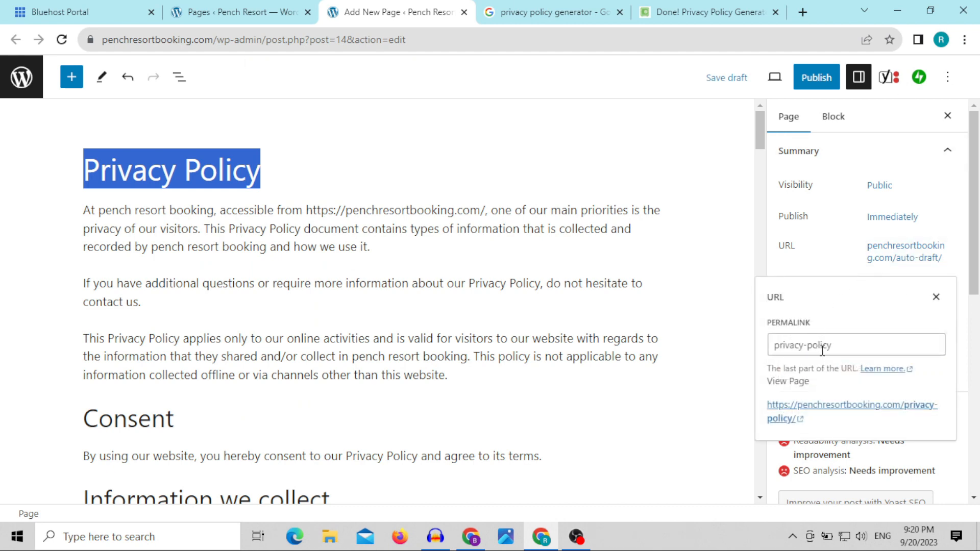
pyautogui.click(838, 346)
pyautogui.click(937, 297)
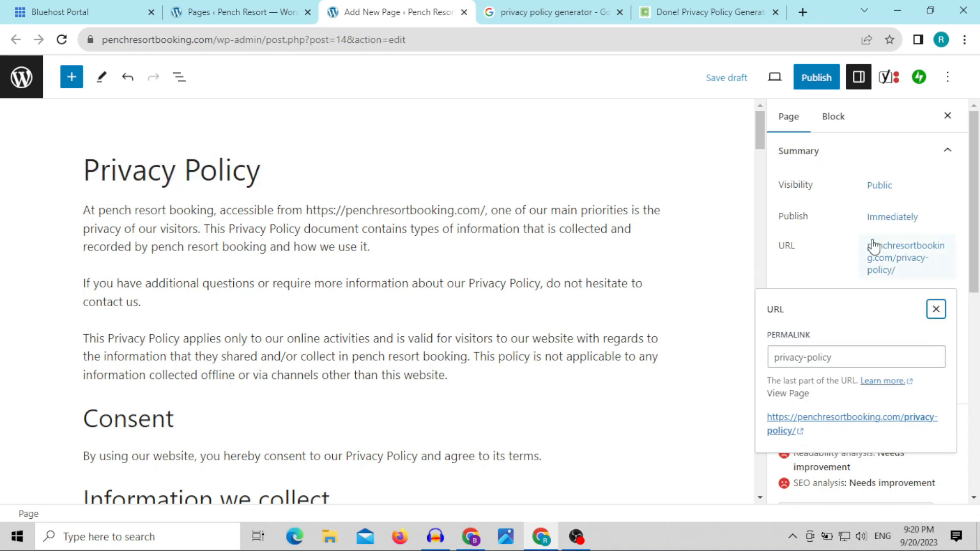
pyautogui.click(842, 357)
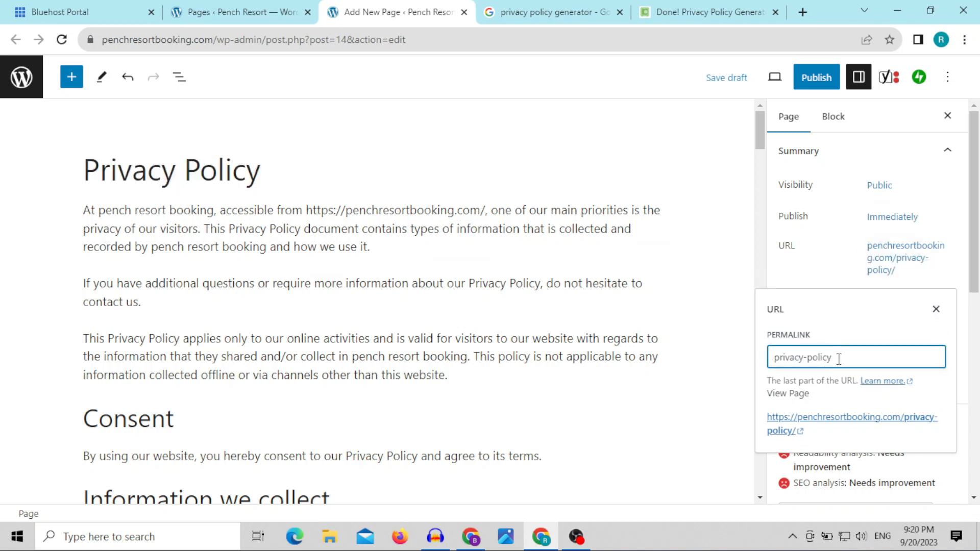
pyautogui.click(840, 309)
pyautogui.click(760, 252)
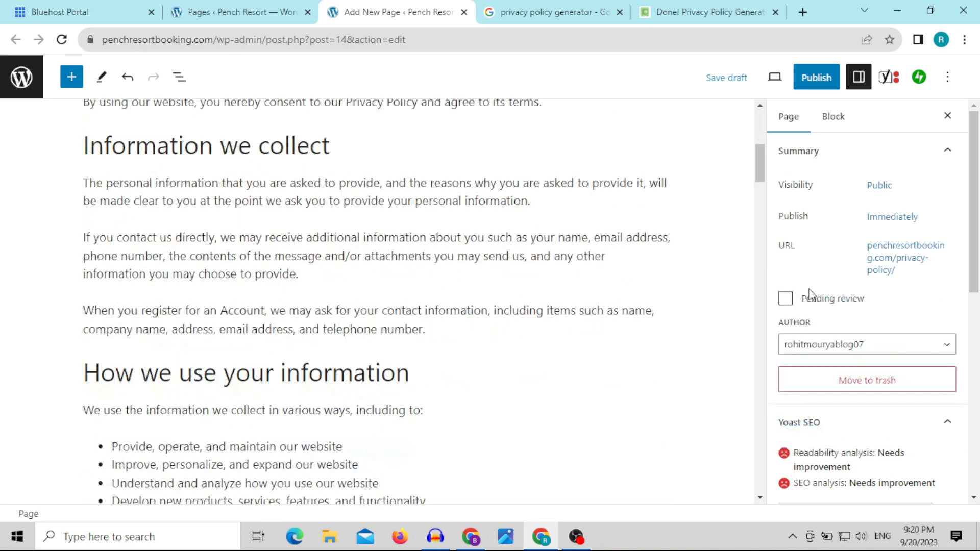
# Step: Look over the Privacy Policy page's content once more and publish the page
pyautogui.scroll(-20, 676, 278)
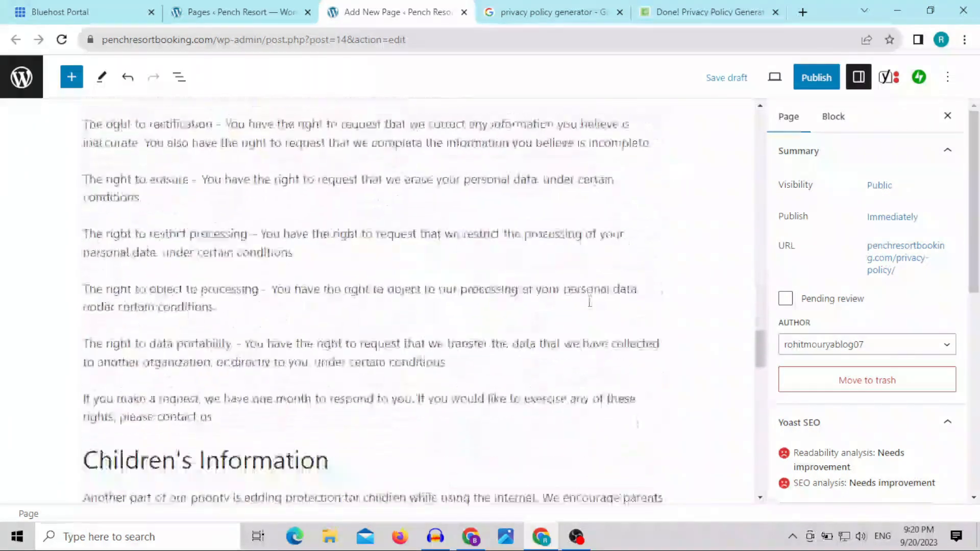
pyautogui.scroll(-5, 590, 305)
pyautogui.scroll(20, 595, 311)
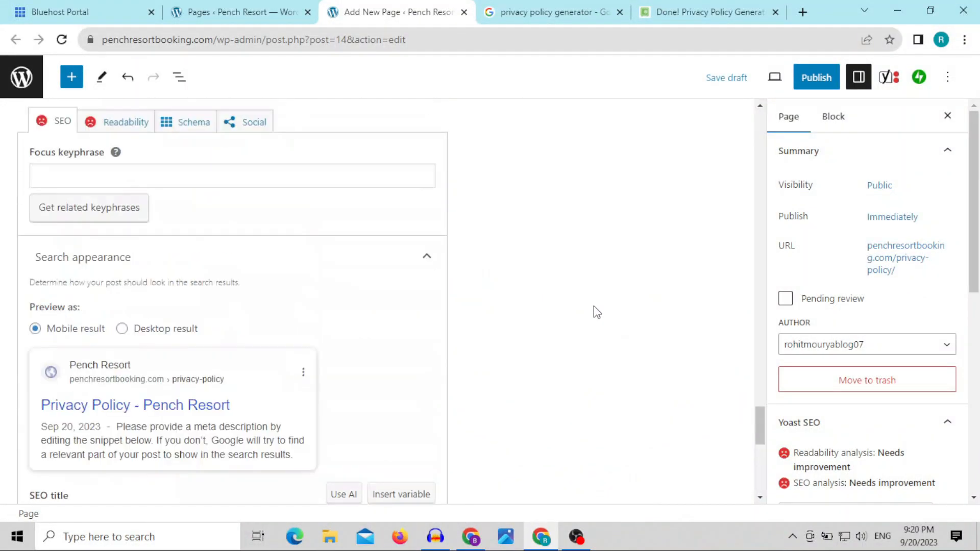
pyautogui.scroll(10, 595, 310)
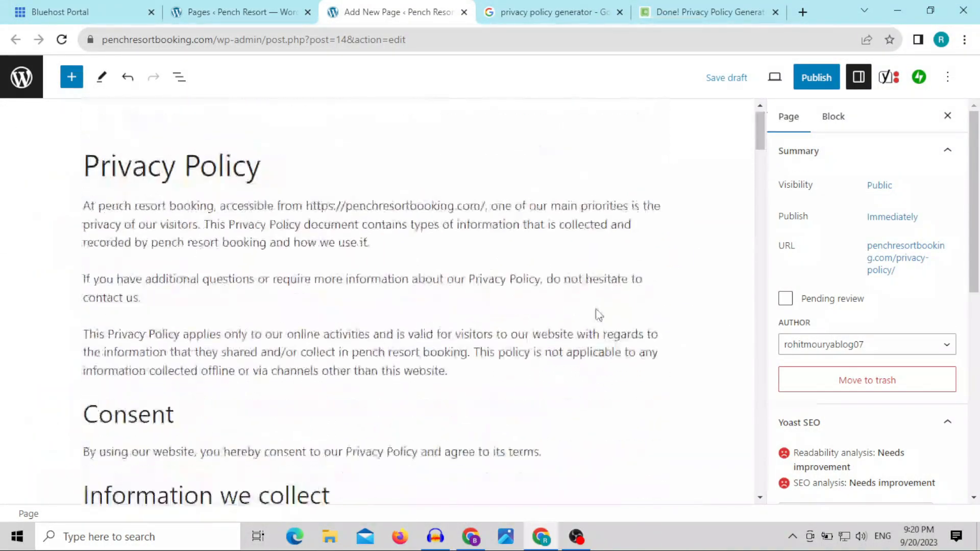
pyautogui.click(818, 79)
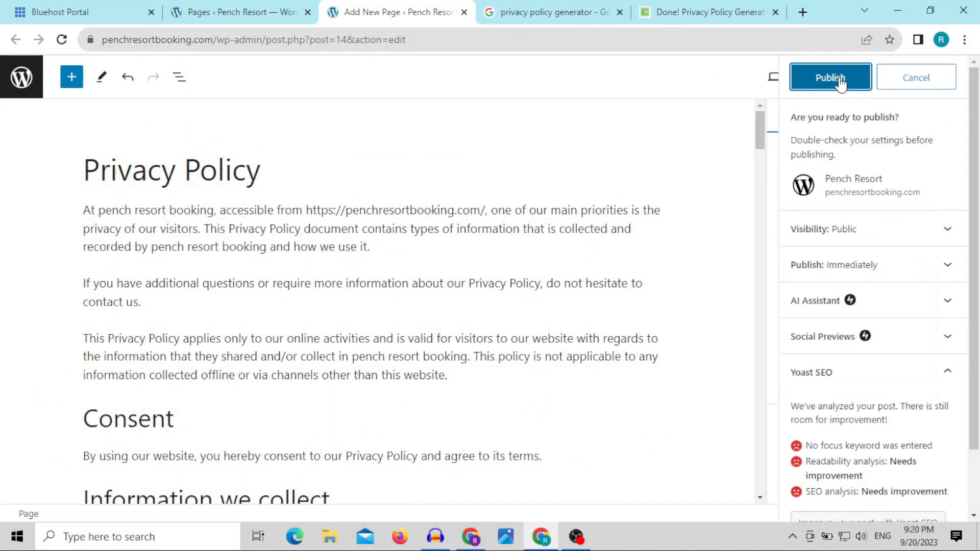
pyautogui.click(820, 81)
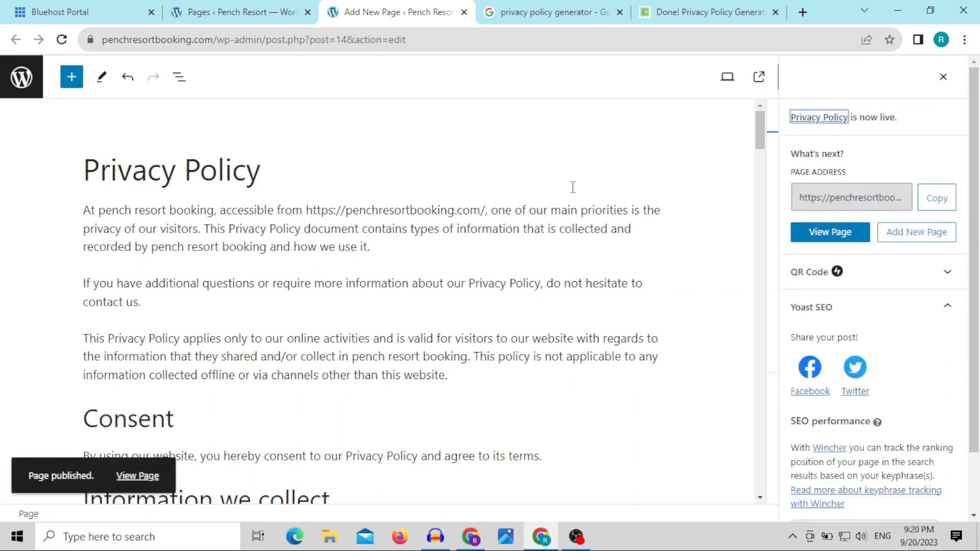
# Step: Return to the pages list, view the live Privacy Policy page and read through to its Contact Us section
pyautogui.click(22, 80)
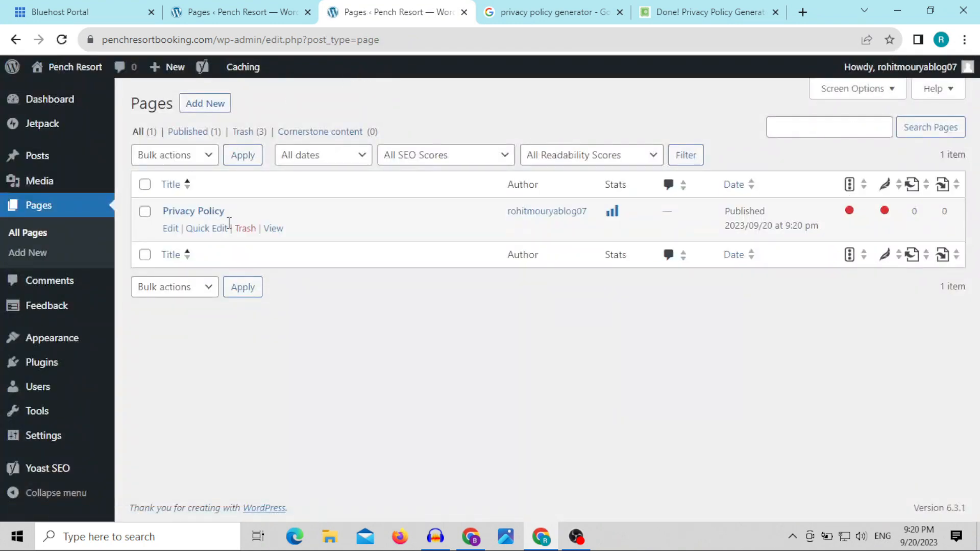
pyautogui.click(273, 228)
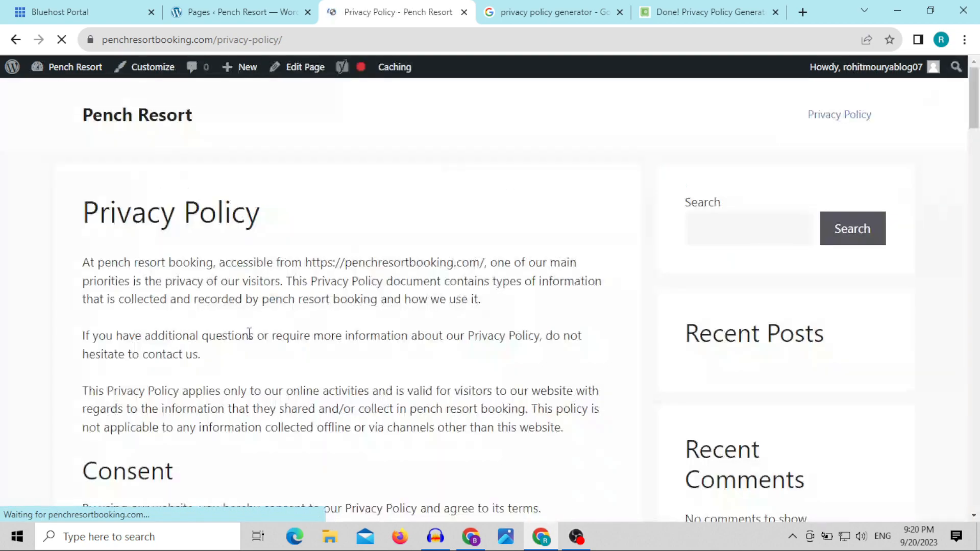
pyautogui.scroll(-12, 261, 301)
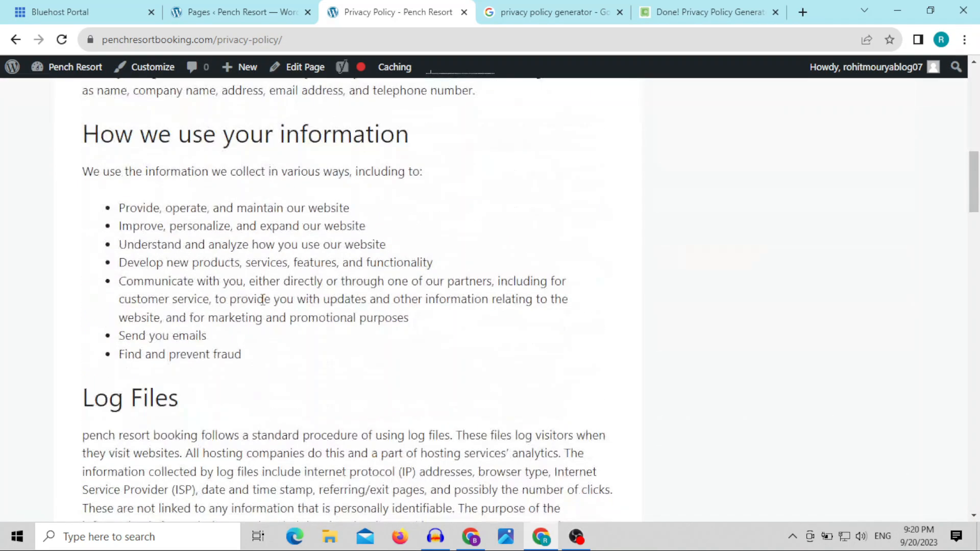
pyautogui.scroll(-20, 262, 300)
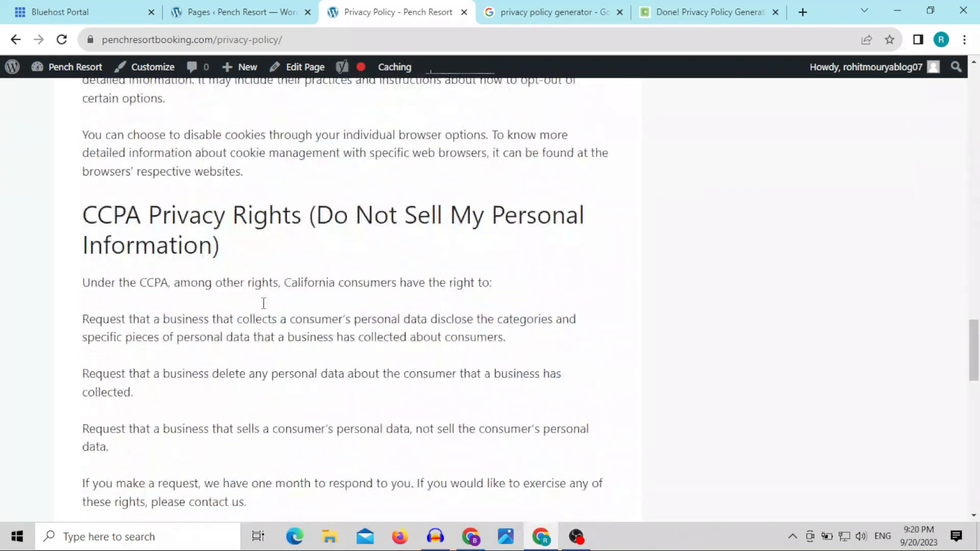
pyautogui.scroll(-15, 263, 304)
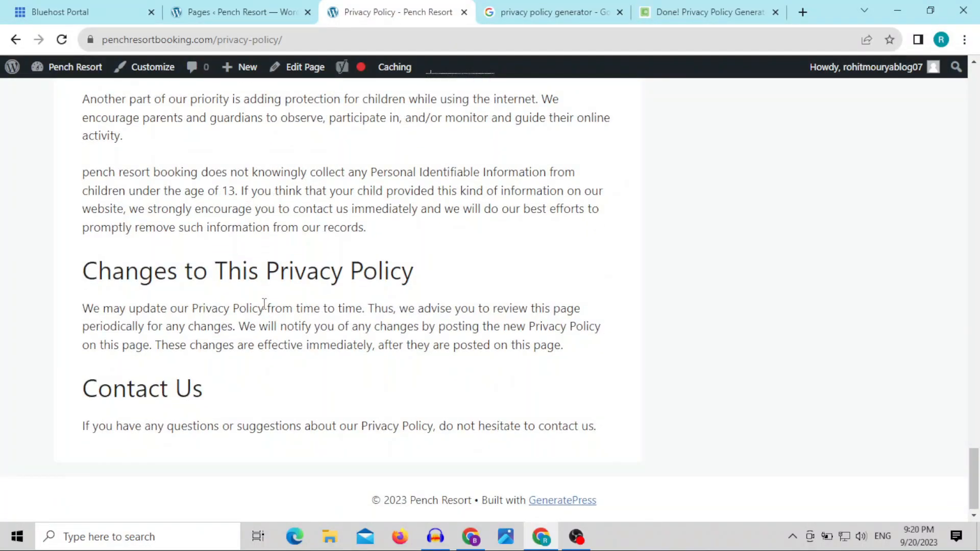
pyautogui.scroll(20, 264, 304)
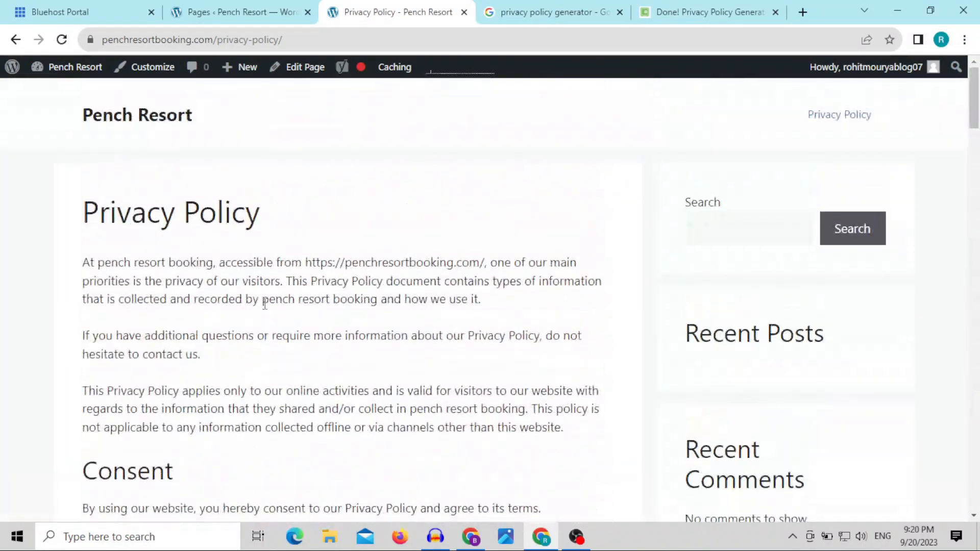
# Step: Reload the pages list, open a new page editor in a separate tab and close the live Privacy Policy tab
pyautogui.click(245, 7)
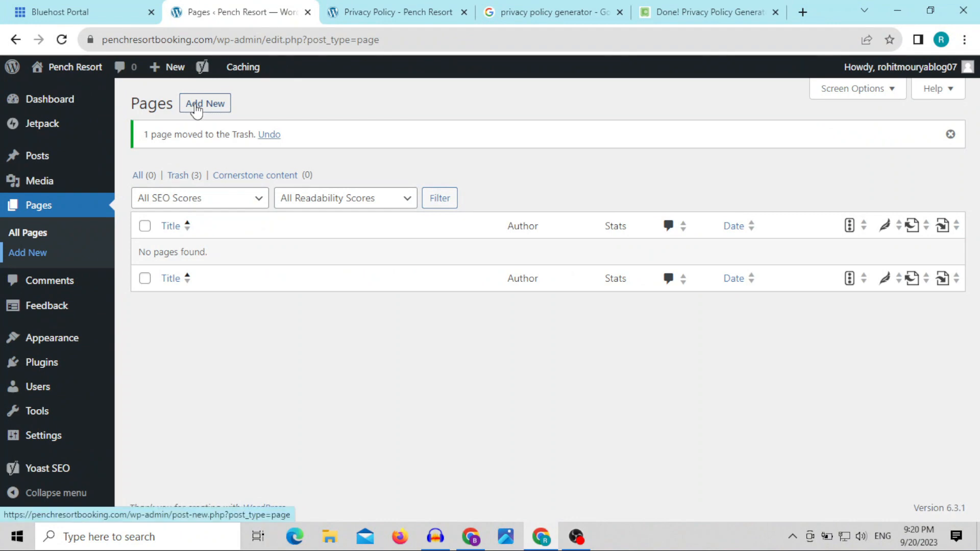
pyautogui.click(64, 39)
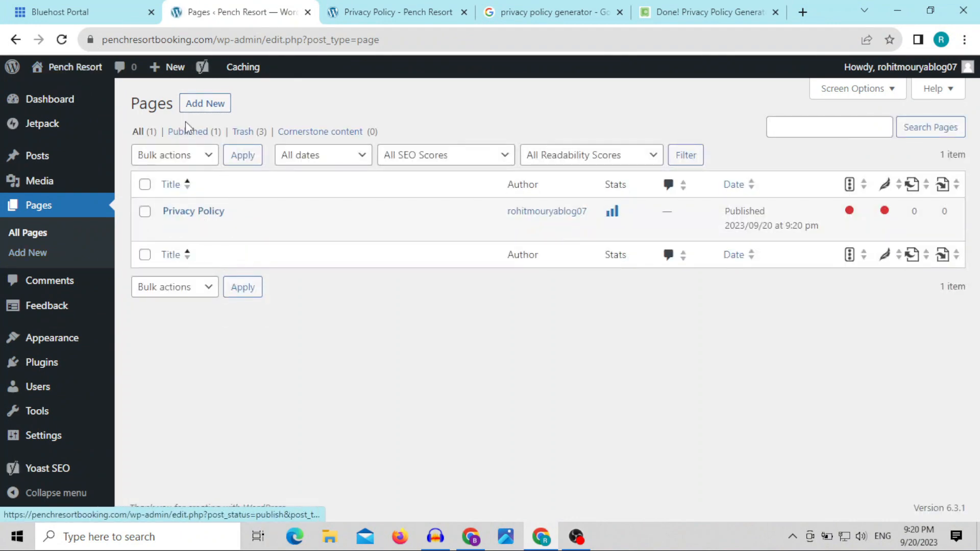
pyautogui.rightClick(195, 107)
pyautogui.click(224, 111)
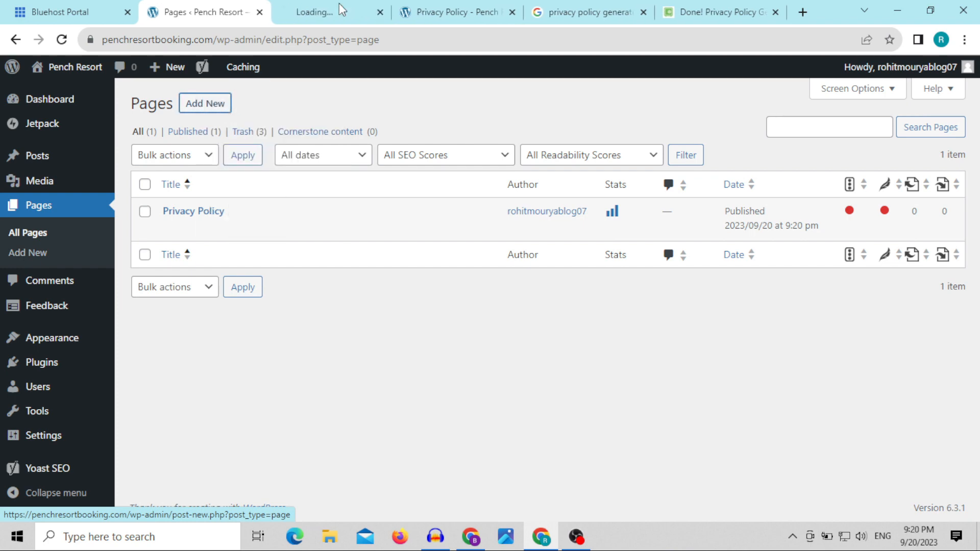
pyautogui.click(516, 11)
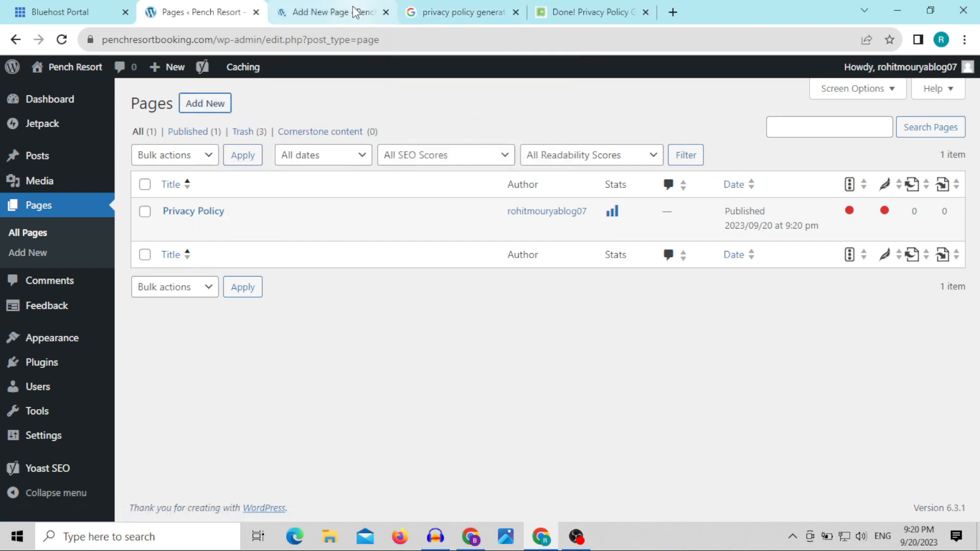
pyautogui.click(352, 12)
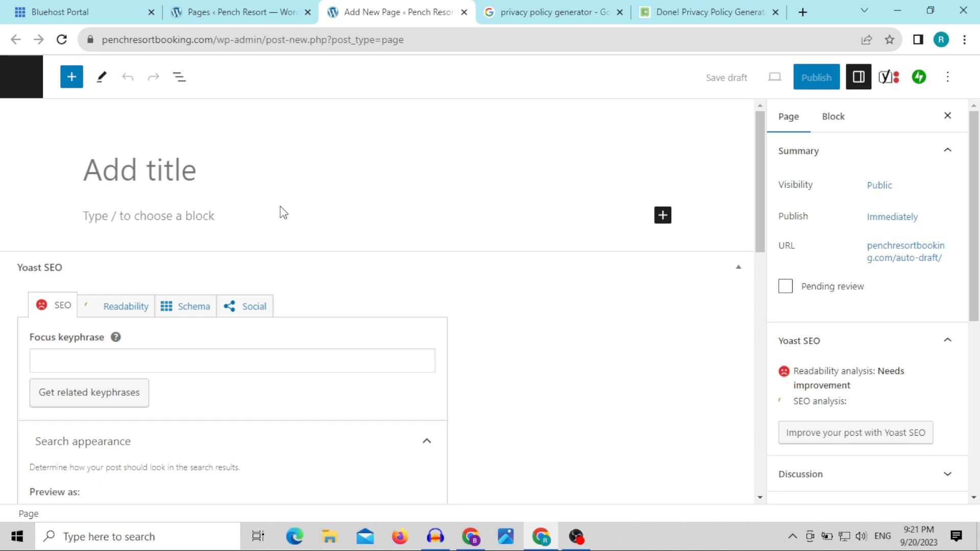
# Step: Title the new page "Disclaimer"
pyautogui.write('Disca')
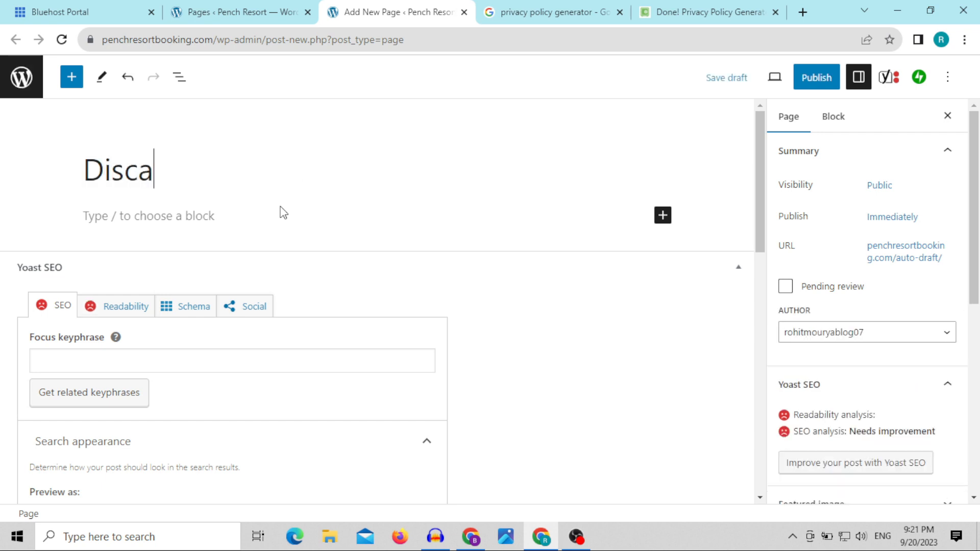
pyautogui.write('limer')
pyautogui.press('BackSpace')
pyautogui.press('BackSpace')
pyautogui.press('BackSpace')
pyautogui.press('BackSpace')
pyautogui.press('BackSpace')
pyautogui.press('BackSpace')
pyautogui.press('BackSpace')
pyautogui.press('BackSpace')
pyautogui.press('BackSpace')
pyautogui.press('BackSpace')
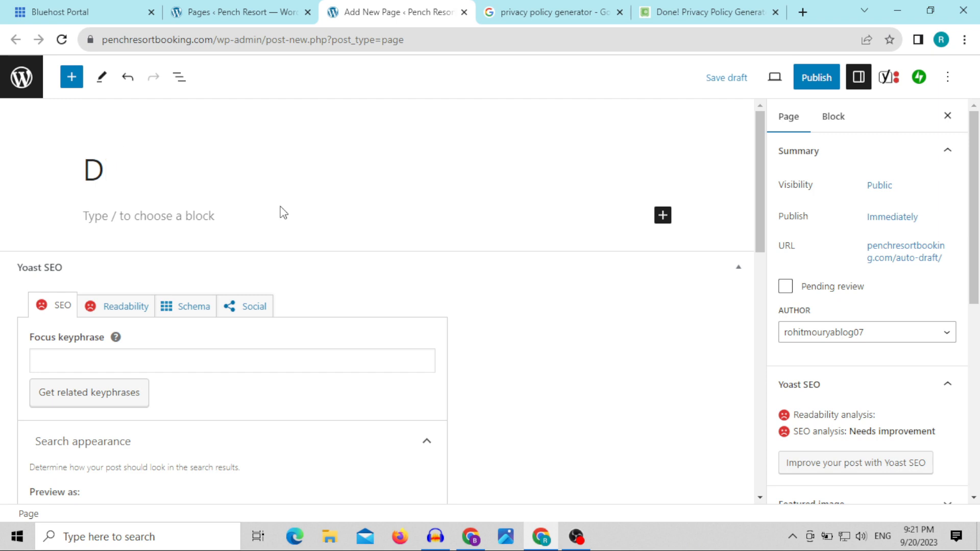
pyautogui.write('Disclaimer')
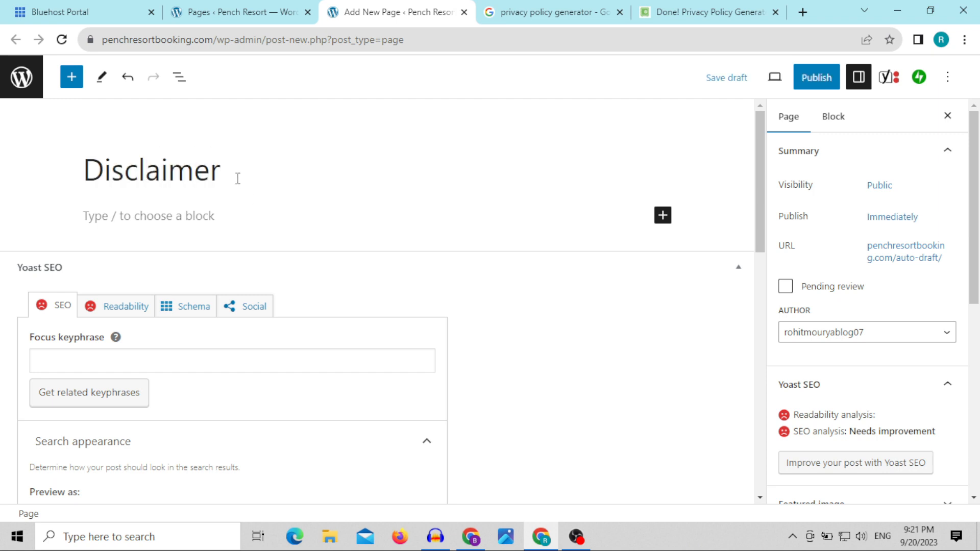
# Step: Copy the page title and use it in a new browser tab to search Google for "disclaimer generator"
pyautogui.hotkey('ctrl', 'a')
pyautogui.rightClick(237, 174)
pyautogui.click(268, 229)
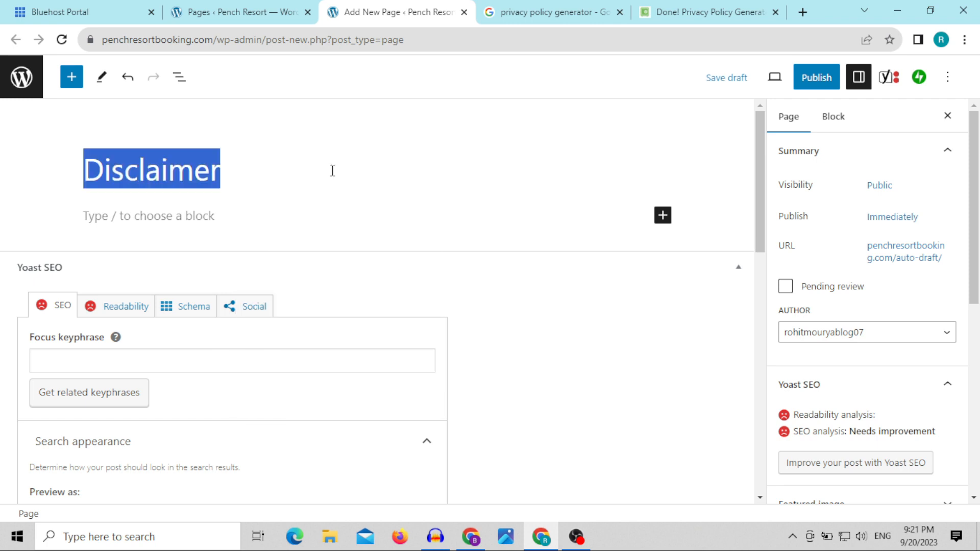
pyautogui.click(803, 12)
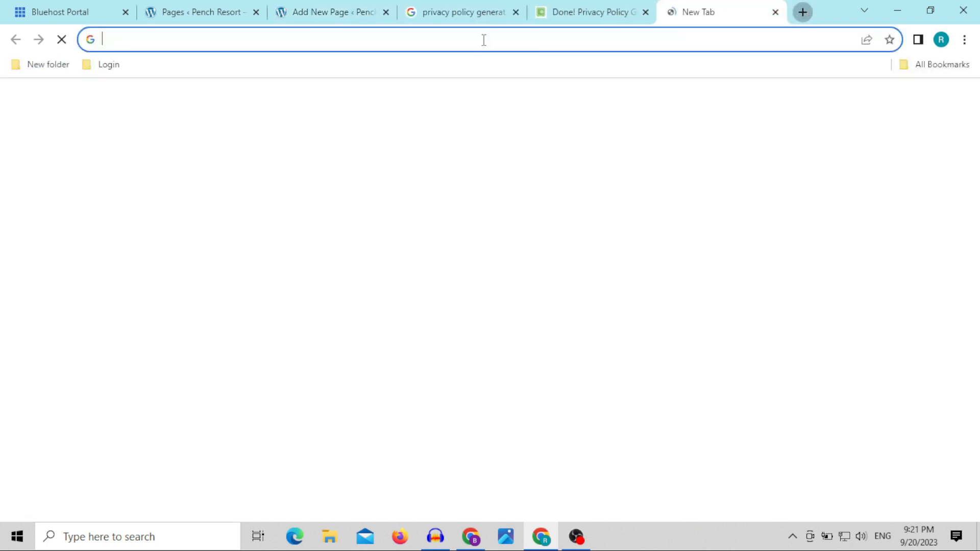
pyautogui.hotkey('ctrl', 'v')
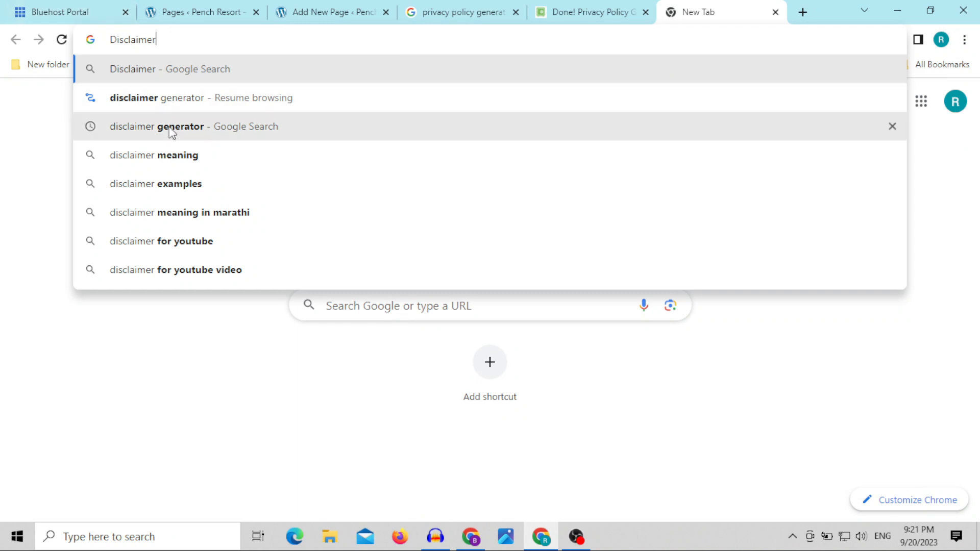
pyautogui.press('Down')
pyautogui.press('Down')
pyautogui.press('Return')
# Step: Close the two old privacy policy generator tabs and open the disclaimergenerator.net search result
pyautogui.click(646, 12)
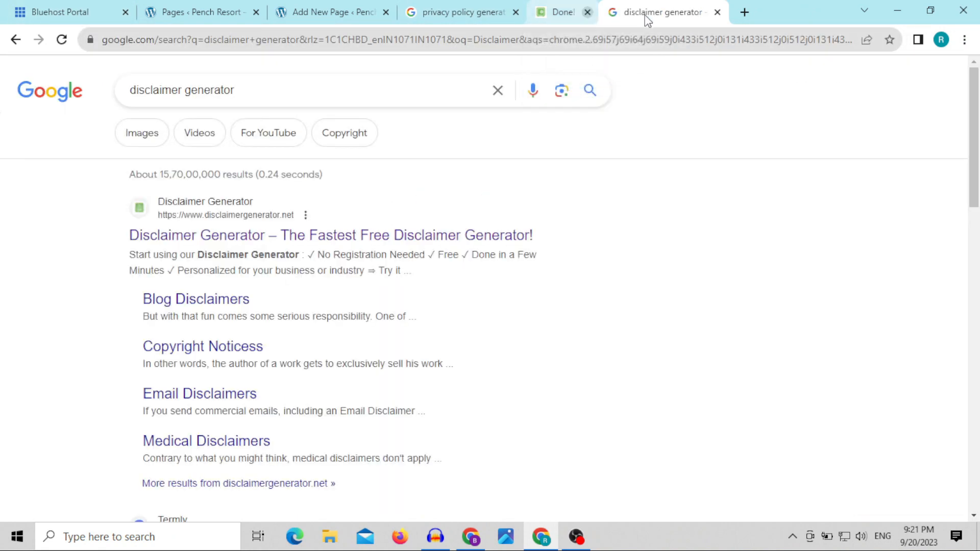
pyautogui.click(516, 11)
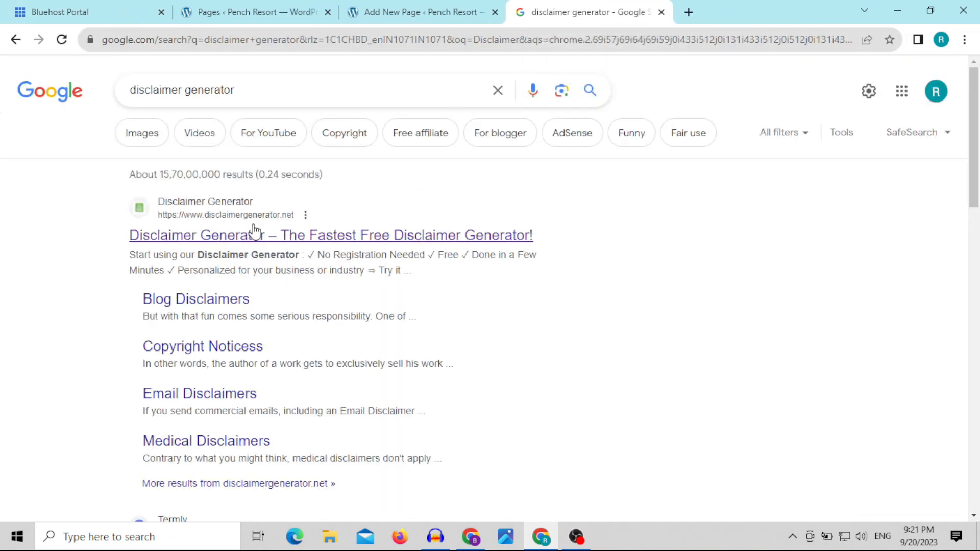
pyautogui.click(238, 243)
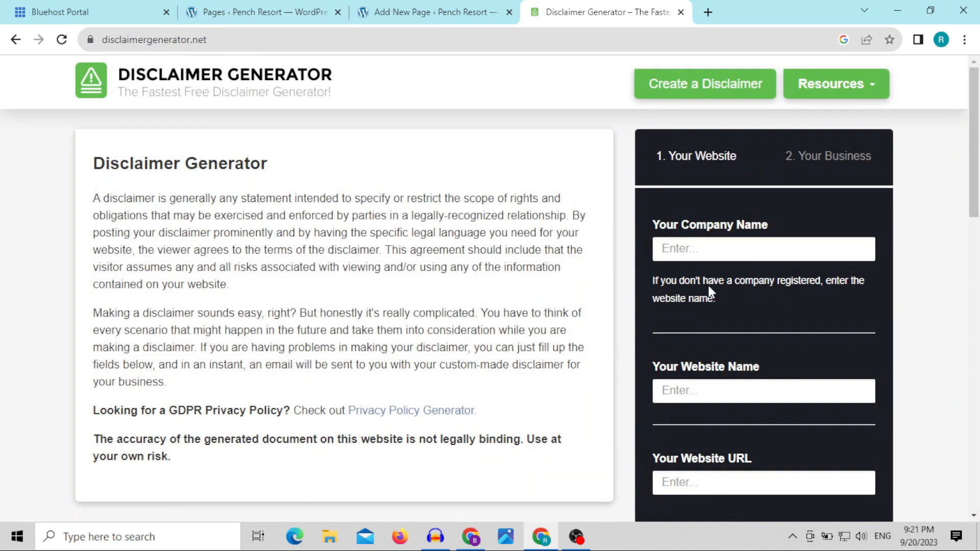
# Step: Enter "Pench resort booking" as the company name and "pench resort booking" as the website name
pyautogui.click(710, 247)
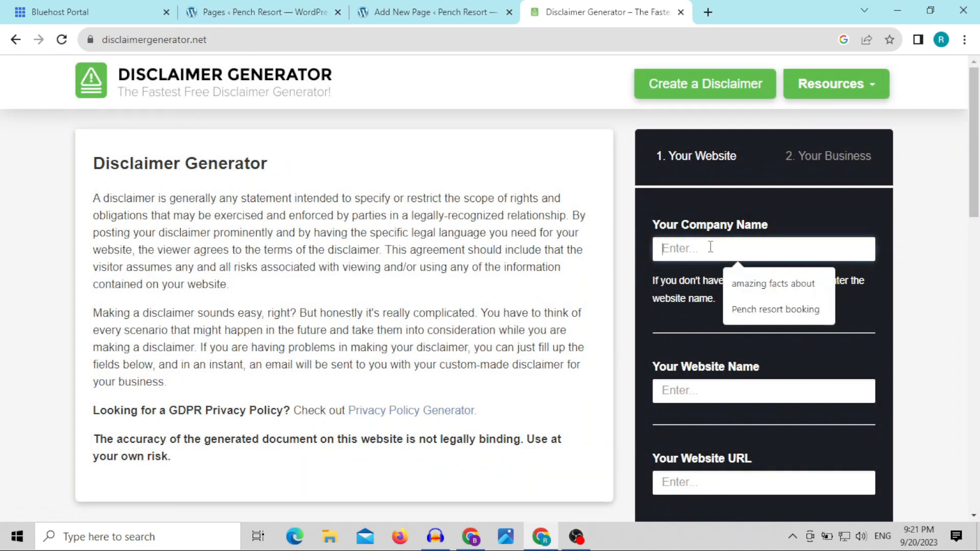
pyautogui.click(751, 312)
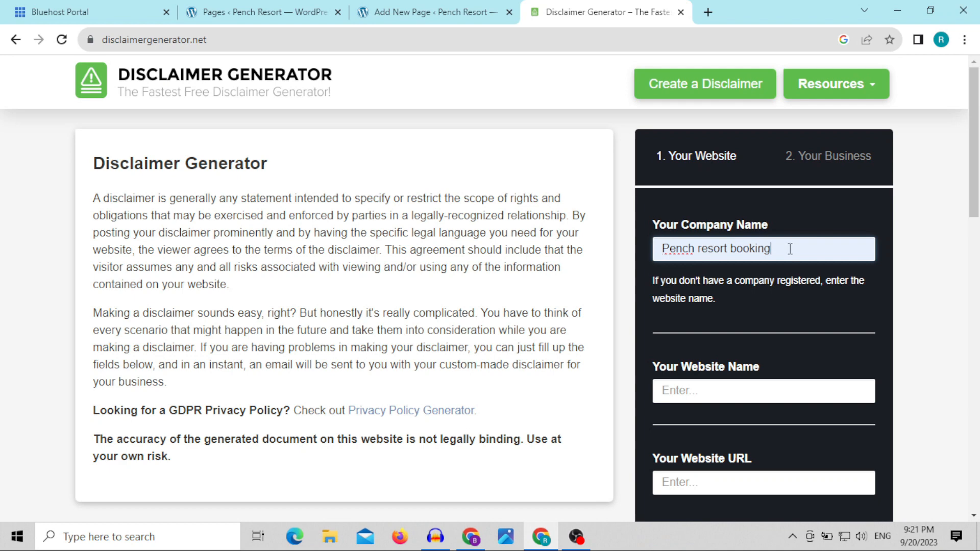
pyautogui.moveTo(790, 249); pyautogui.dragTo(679, 259)
pyautogui.click(723, 394)
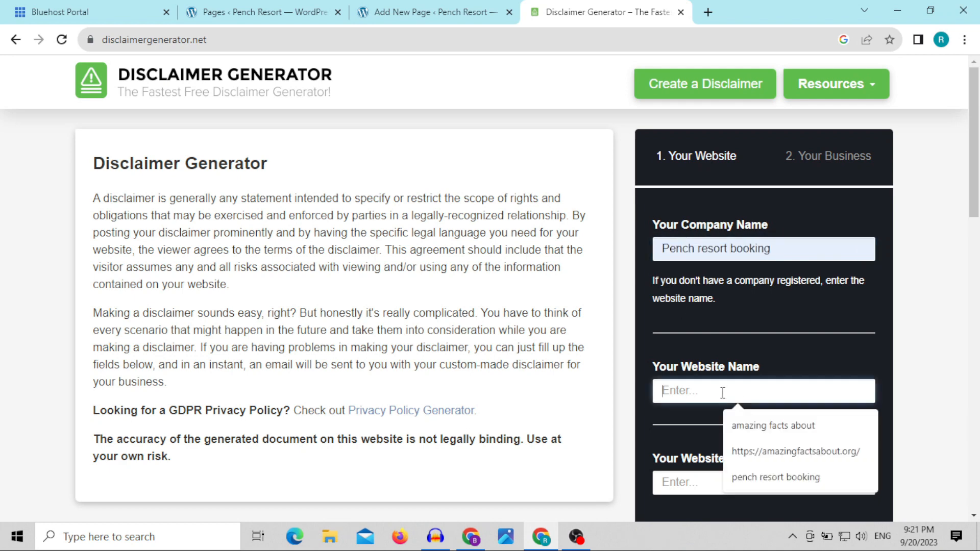
pyautogui.click(740, 474)
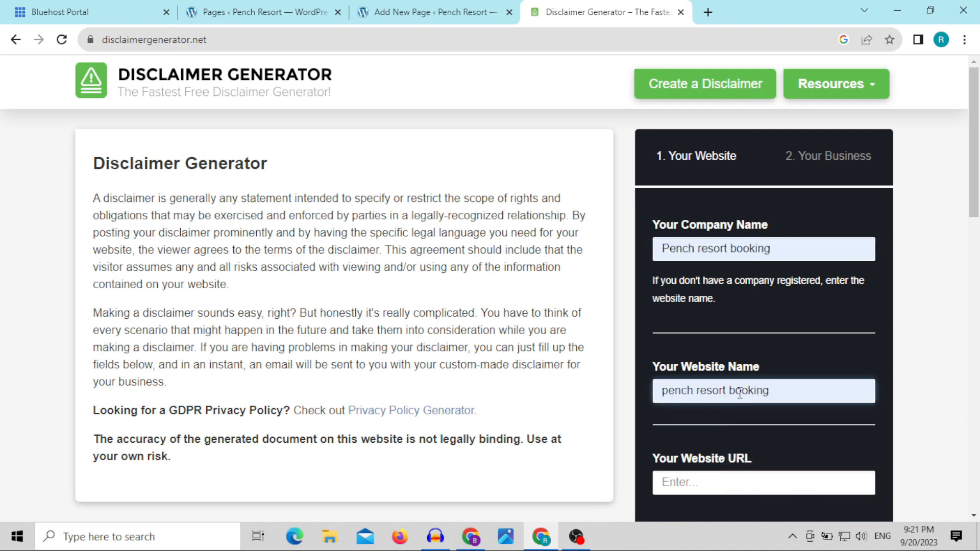
pyautogui.scroll(-3, 739, 395)
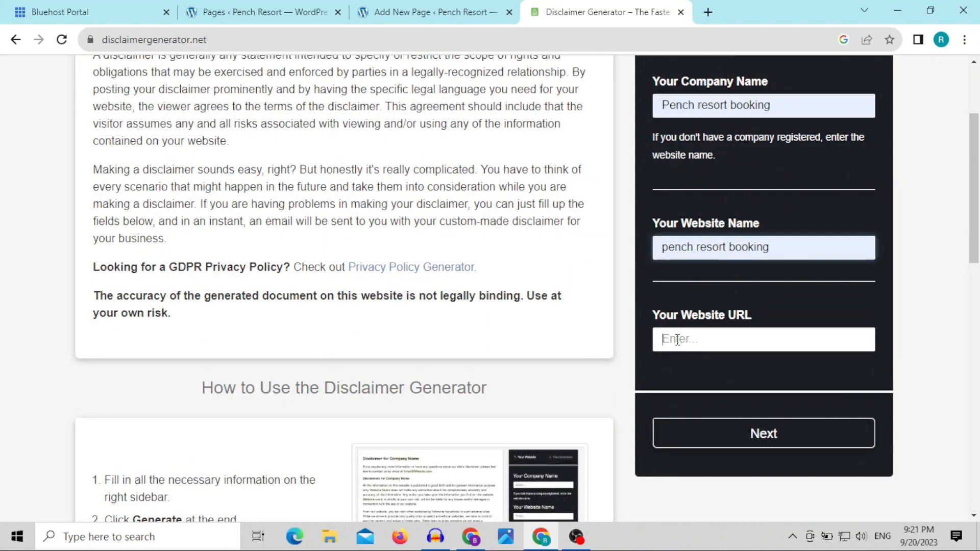
pyautogui.click(677, 340)
pyautogui.click(725, 400)
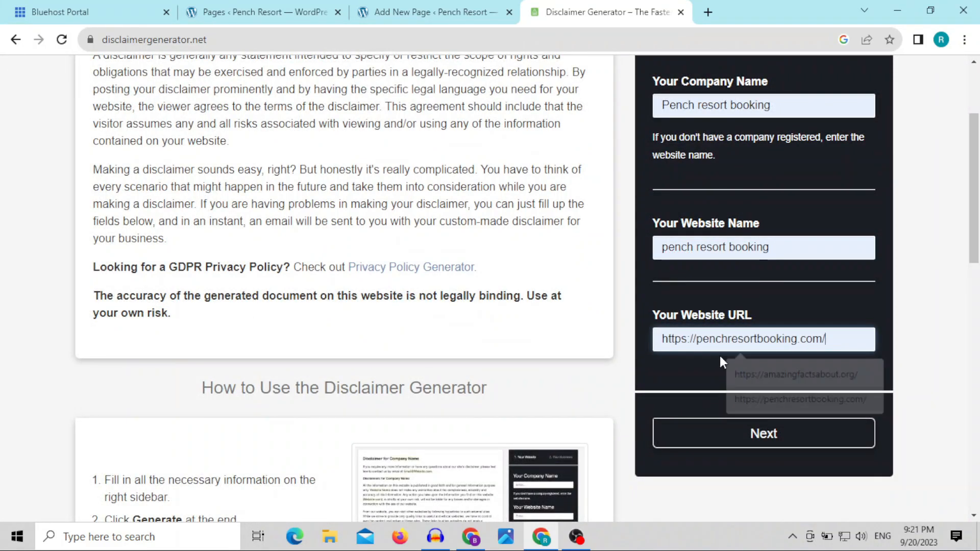
pyautogui.click(755, 435)
# Step: Set the business location to India as the country and Maharashtra as the state
pyautogui.click(695, 181)
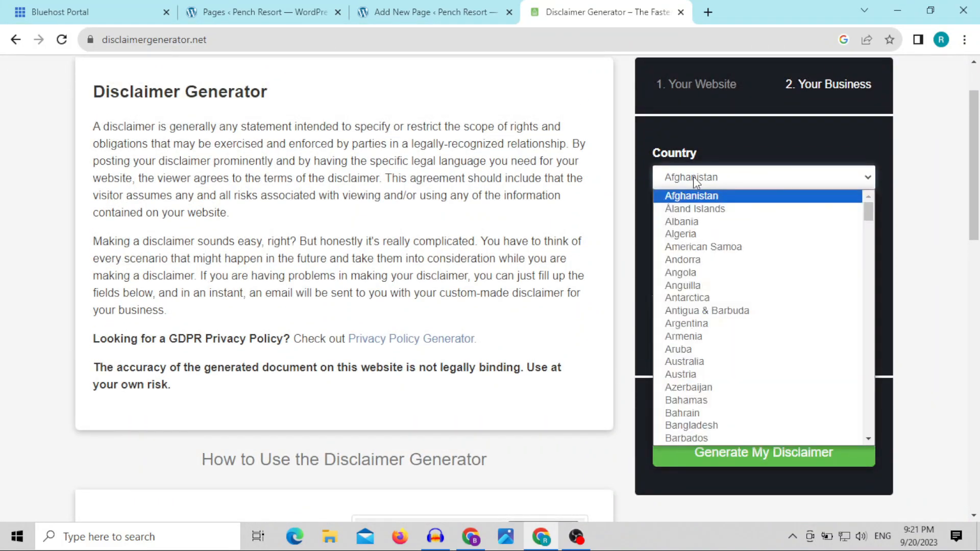
pyautogui.write('in')
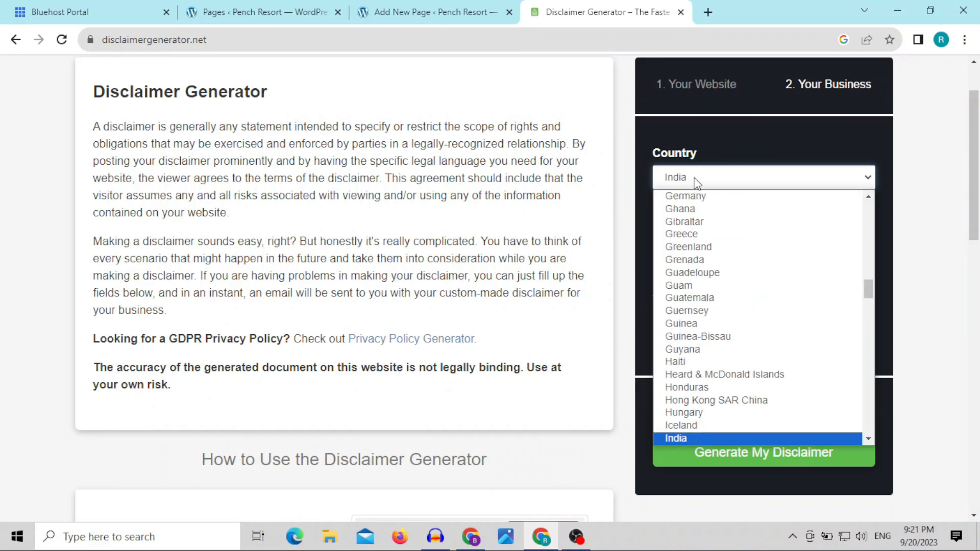
pyautogui.click(715, 438)
pyautogui.click(700, 236)
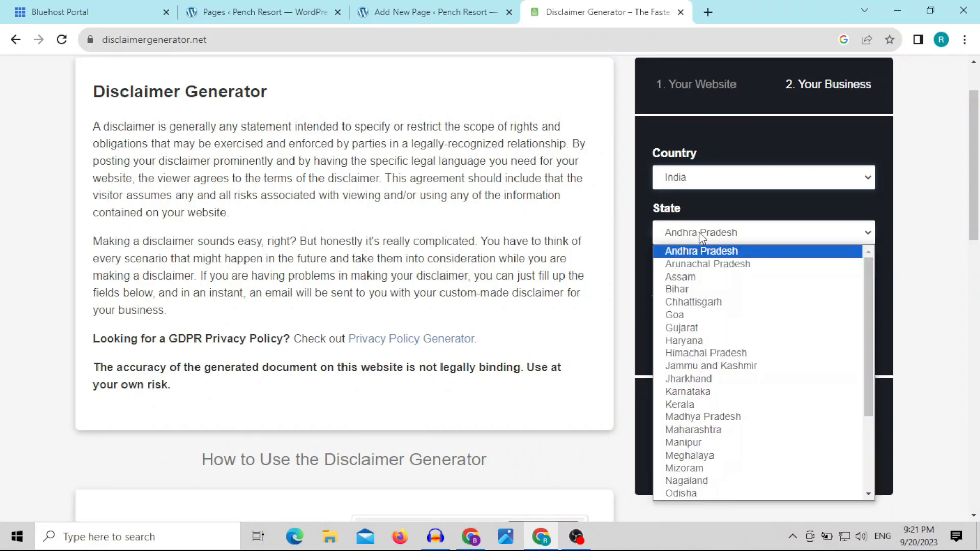
pyautogui.write('mah')
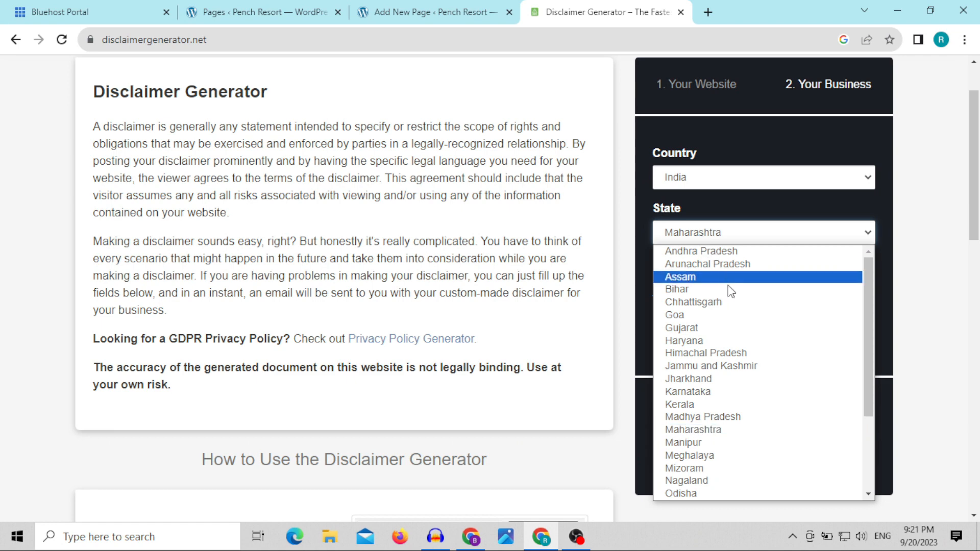
pyautogui.click(733, 432)
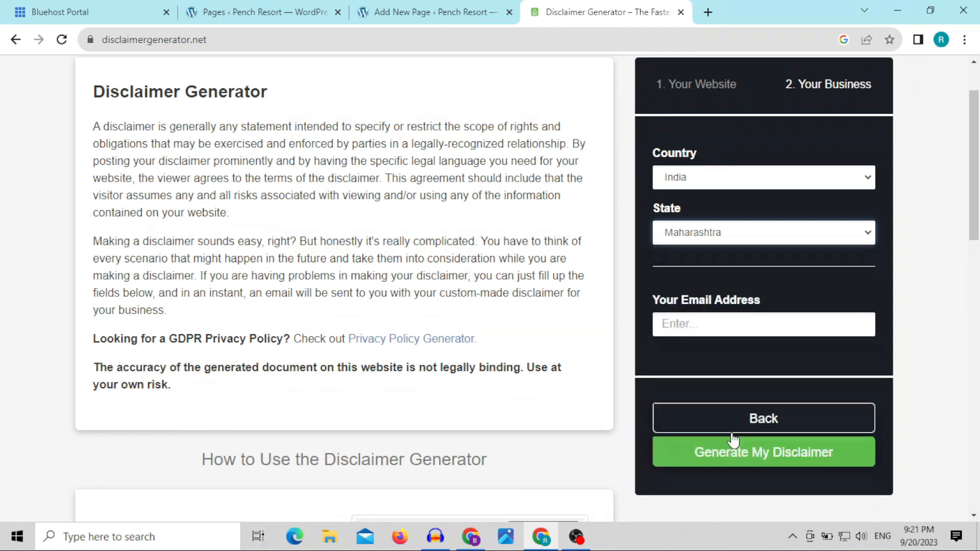
# Step: Fill in the contact email address and generate the disclaimer
pyautogui.click(709, 333)
pyautogui.click(765, 356)
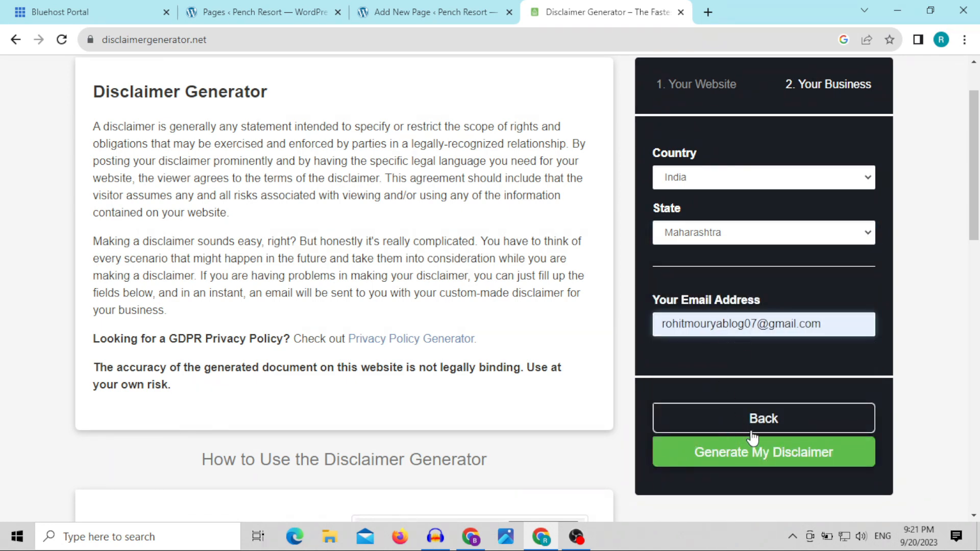
pyautogui.click(755, 460)
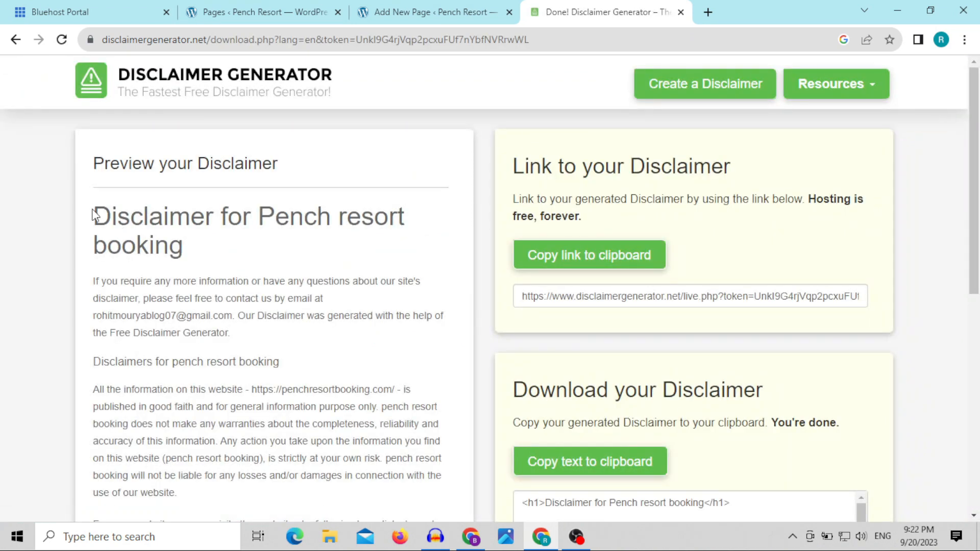
# Step: Copy the word "Disclaimer" from the preview heading and replace the new WordPress page's title with it
pyautogui.moveTo(93, 212); pyautogui.dragTo(220, 224)
pyautogui.hotkey('ctrl', 'c')
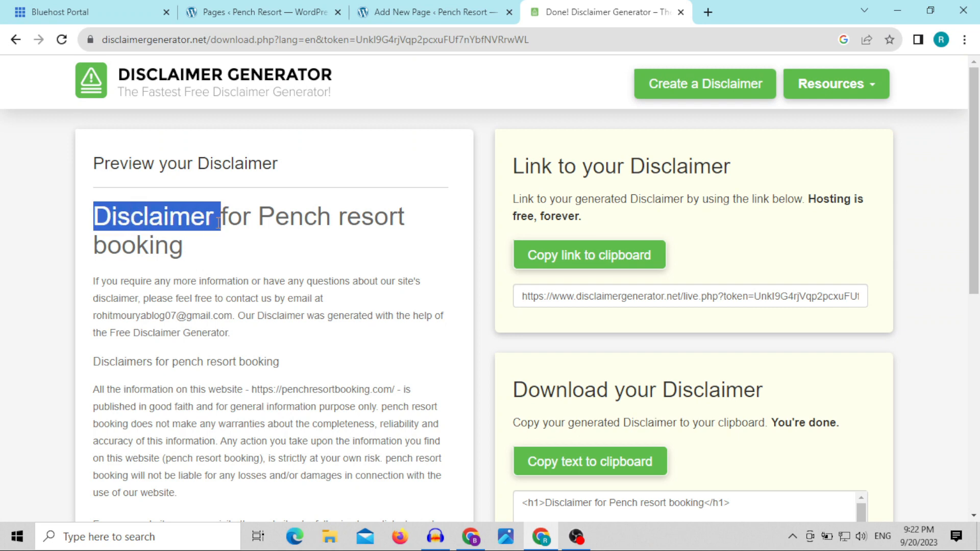
pyautogui.click(382, 13)
pyautogui.click(238, 170)
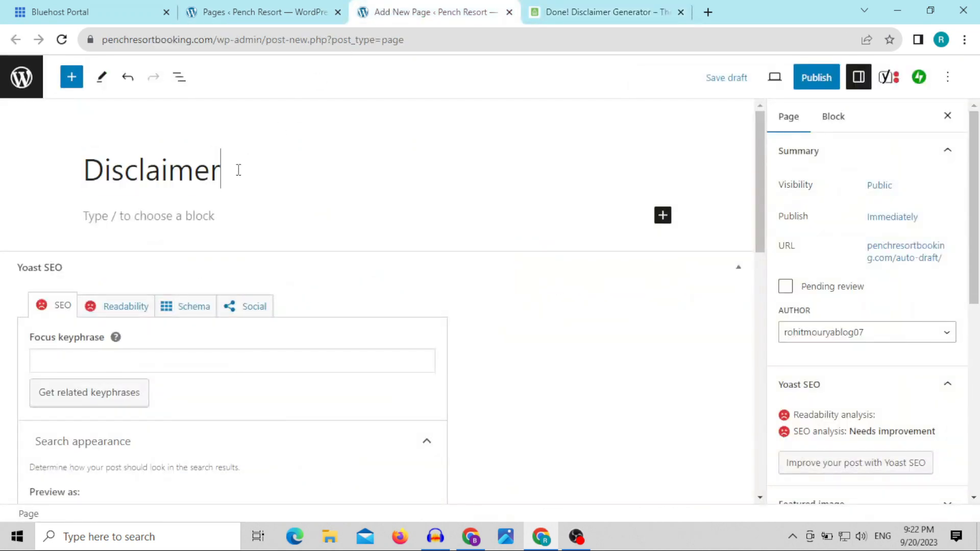
pyautogui.hotkey('ctrl', 'a')
pyautogui.hotkey('ctrl', 'v')
# Step: Copy the generated disclaimer text below its main heading and paste it into the body of the Disclaimer page
pyautogui.click(560, 16)
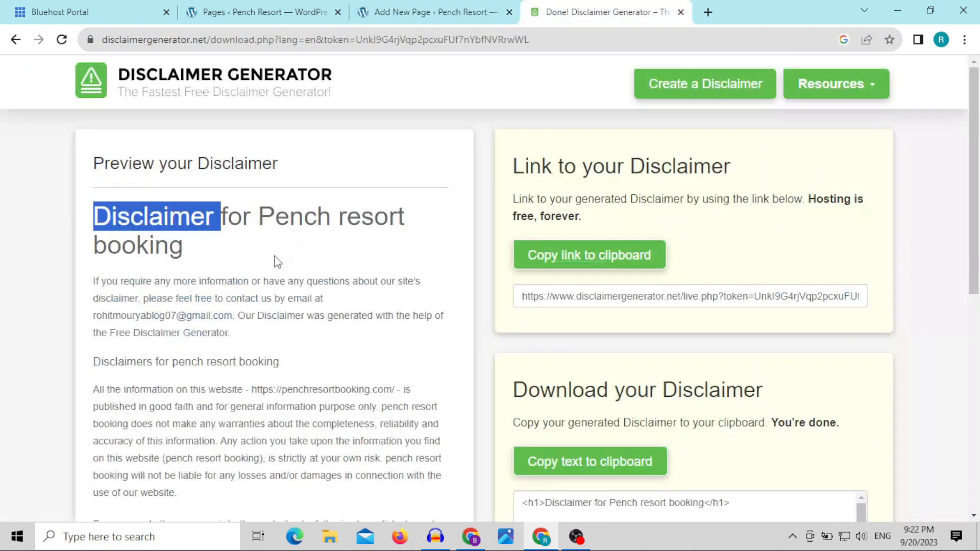
pyautogui.moveTo(94, 282); pyautogui.dragTo(175, 513)
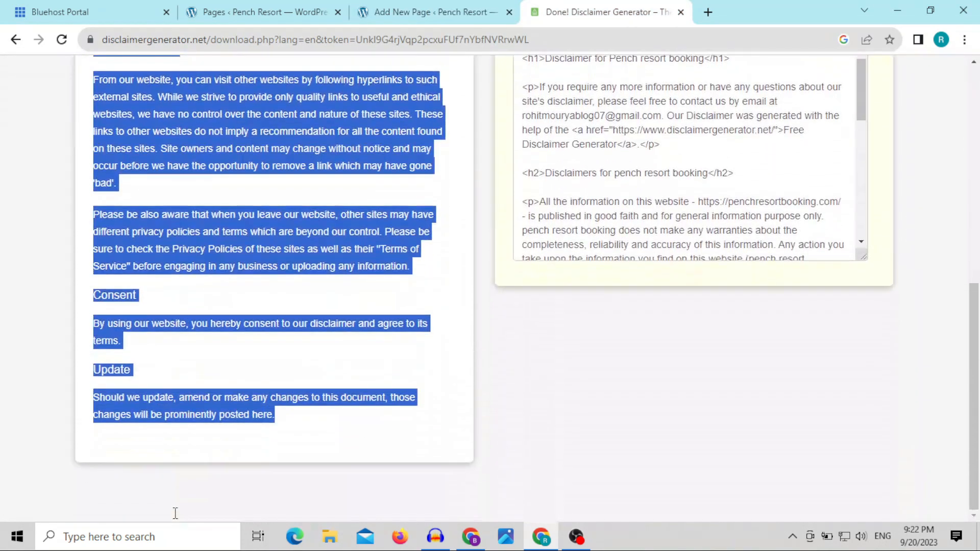
pyautogui.rightClick(276, 95)
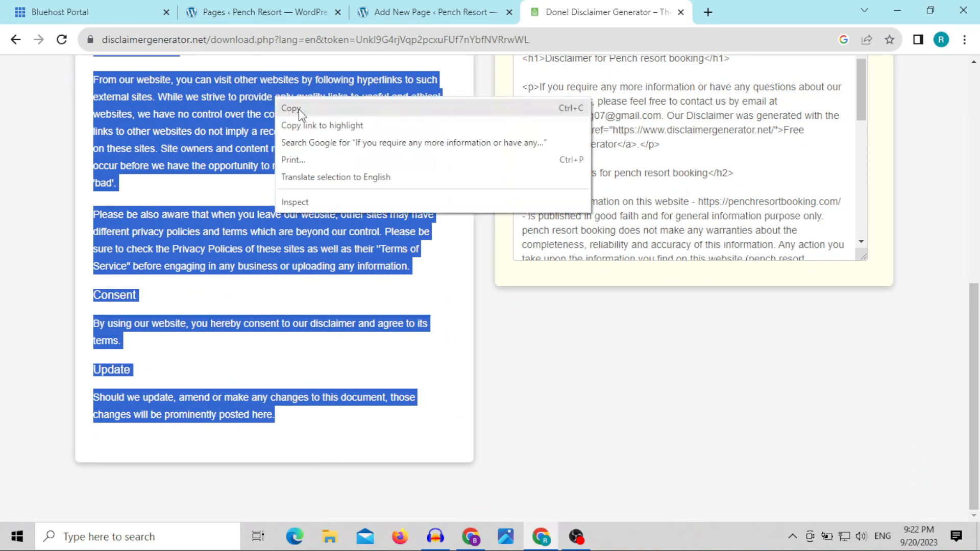
pyautogui.click(304, 109)
pyautogui.click(407, 12)
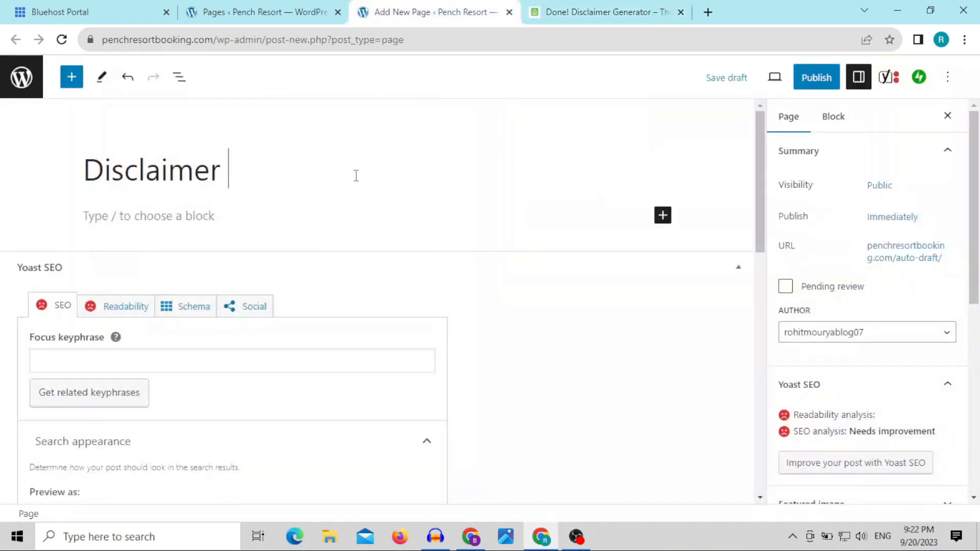
pyautogui.click(248, 216)
pyautogui.hotkey('ctrl', 'v')
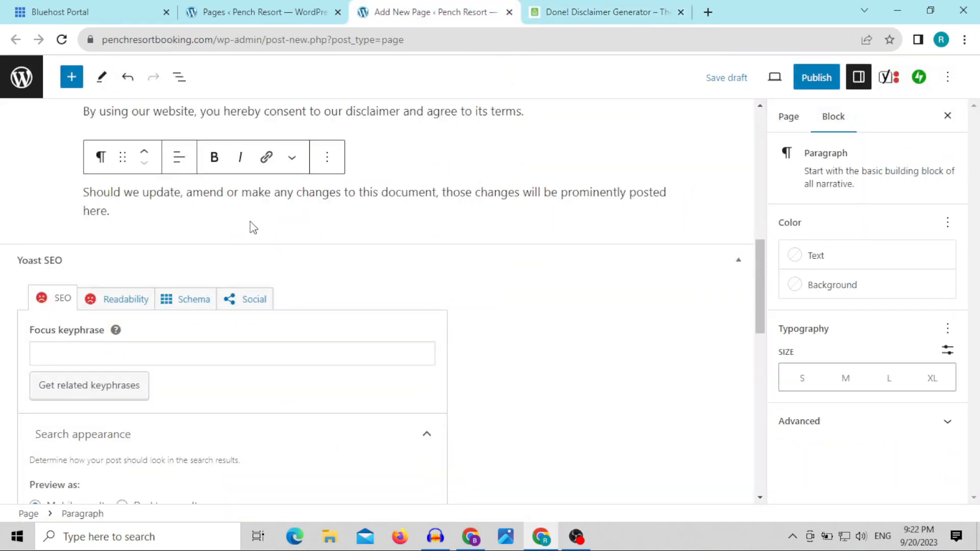
# Step: Delete the sentence crediting the Free Disclaimer Generator from the page's opening paragraph
pyautogui.scroll(15, 366, 190)
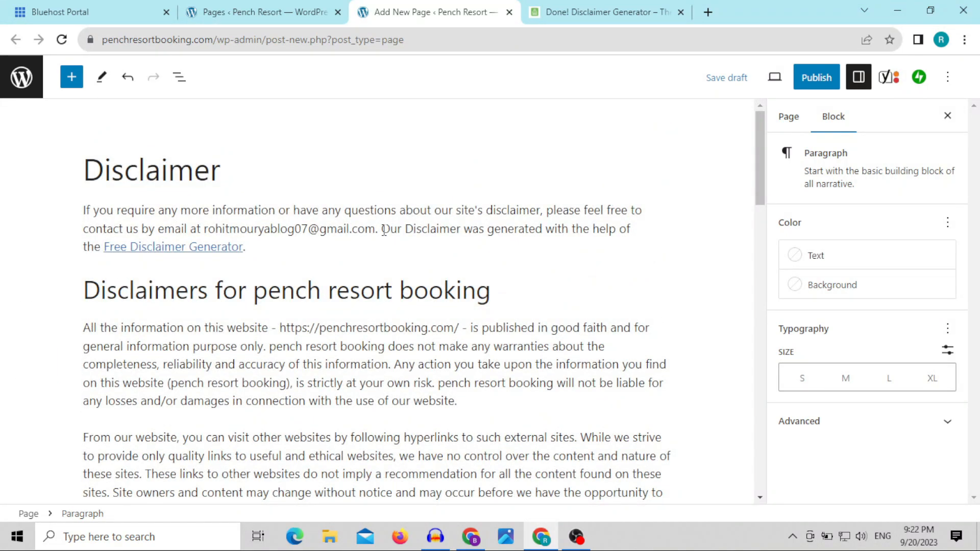
pyautogui.moveTo(382, 230); pyautogui.dragTo(390, 241)
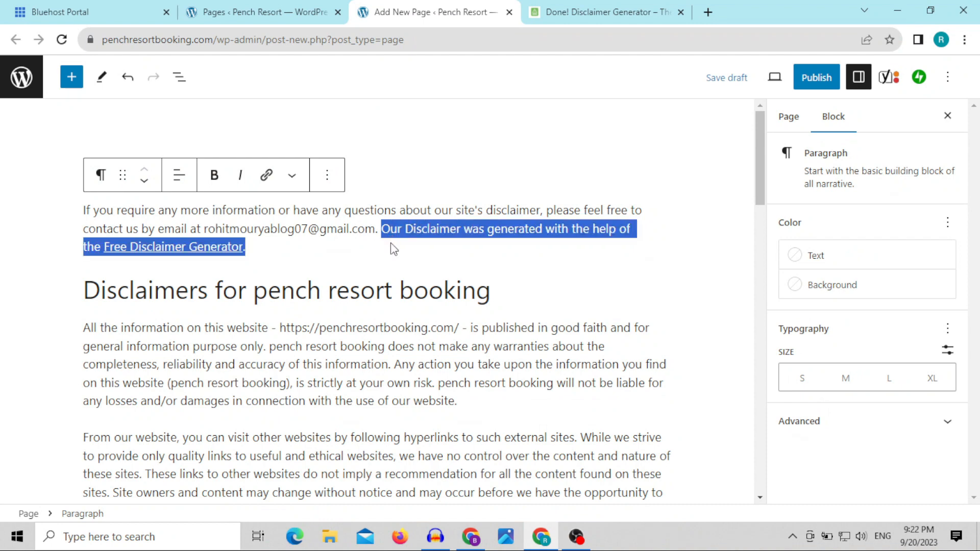
pyautogui.press('BackSpace')
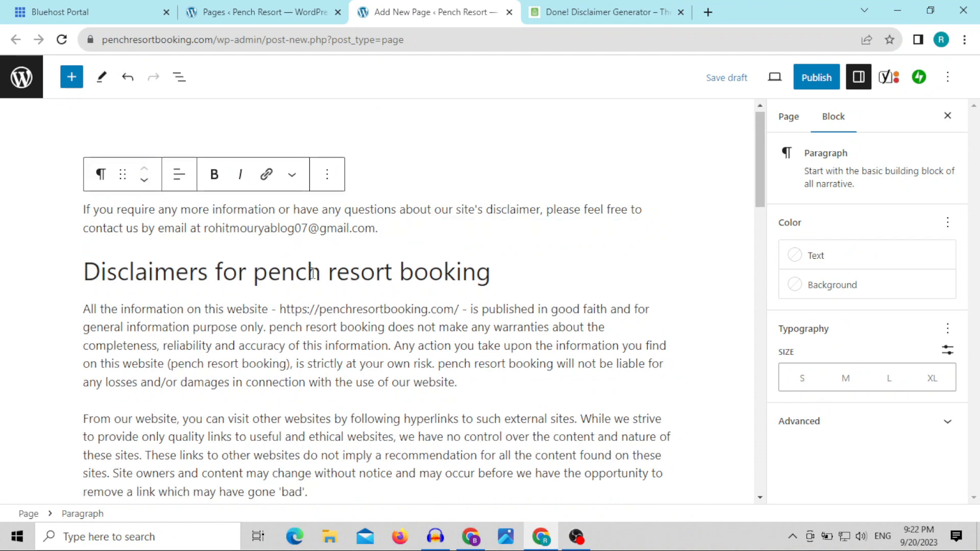
pyautogui.scroll(-10, 314, 276)
pyautogui.scroll(10, 315, 280)
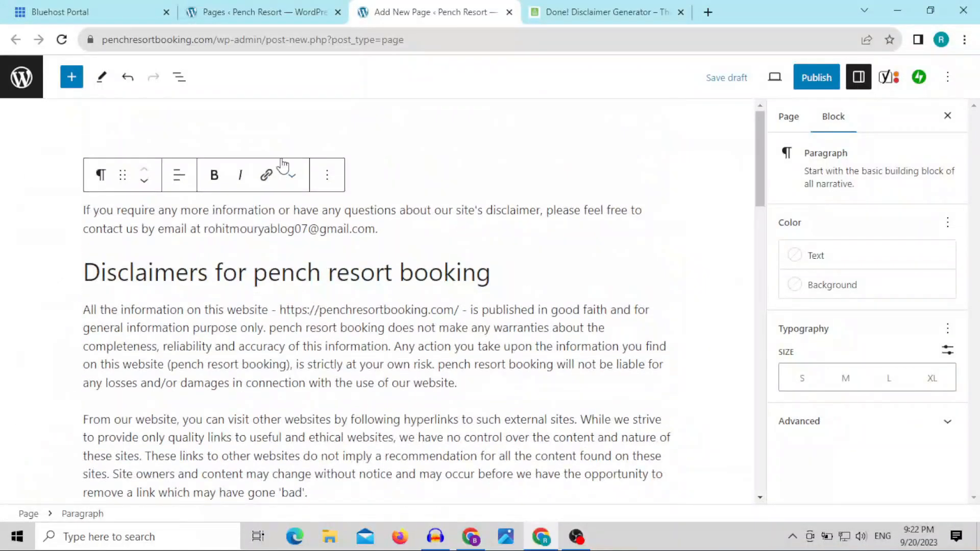
# Step: Set the page's permalink to its title, "Disclaimer"
pyautogui.tripleClick(390, 165)
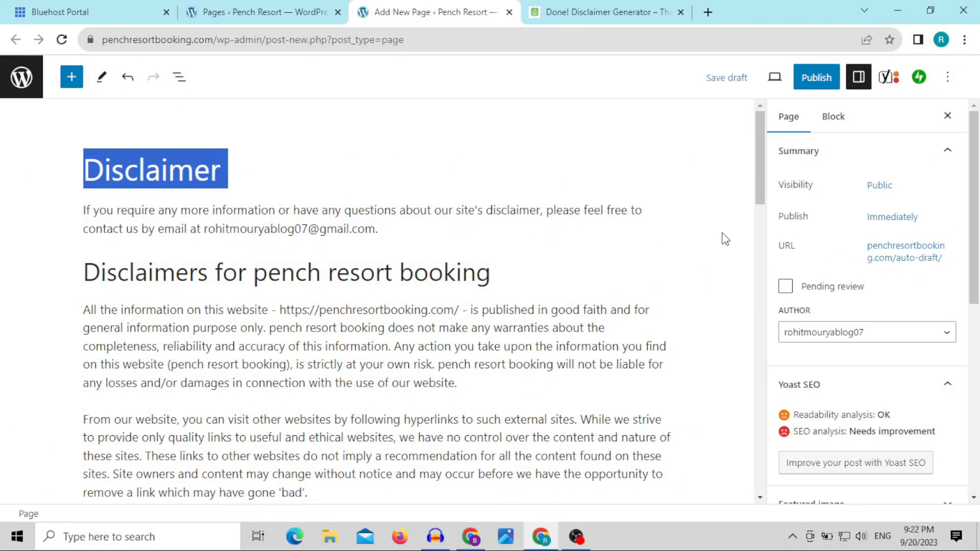
pyautogui.click(906, 255)
pyautogui.click(822, 347)
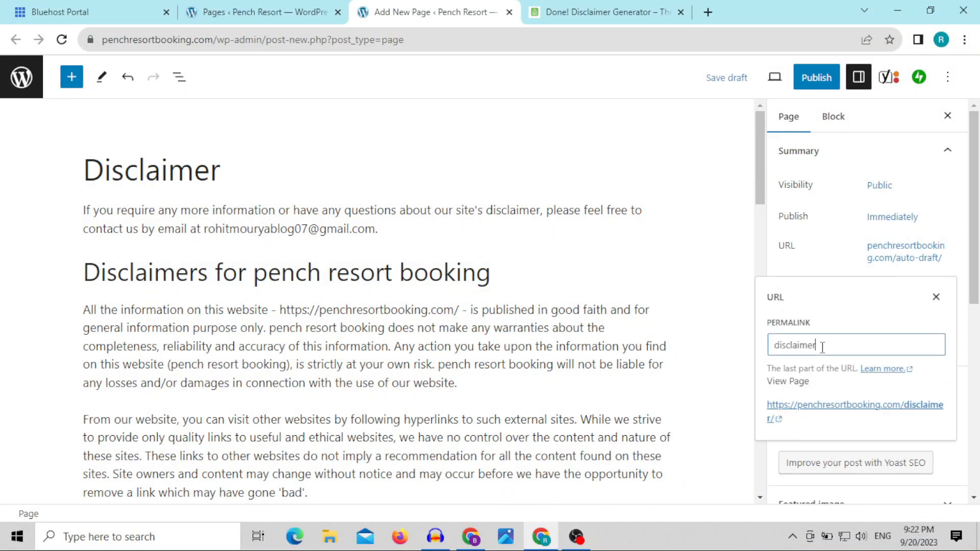
pyautogui.moveTo(846, 346); pyautogui.dragTo(759, 352)
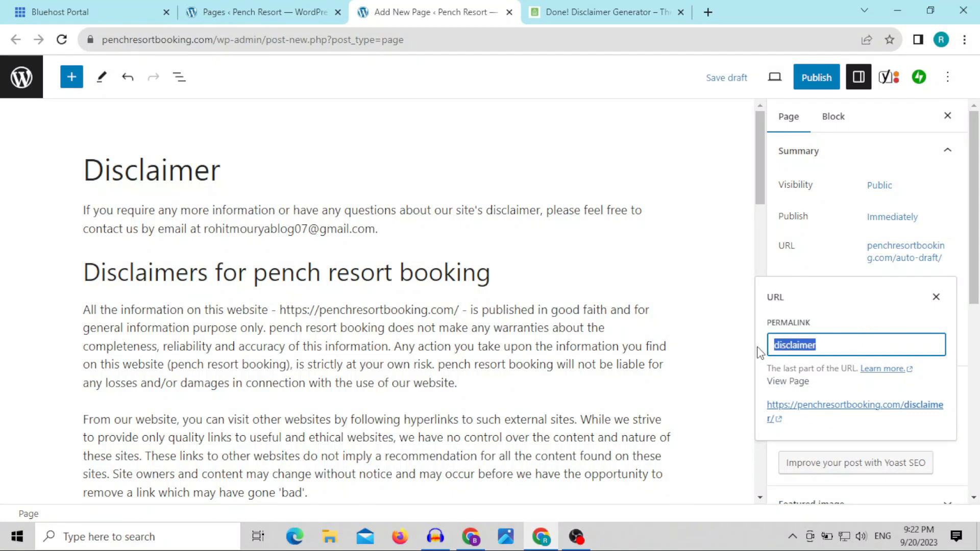
pyautogui.write('Disclaimer')
pyautogui.click(672, 268)
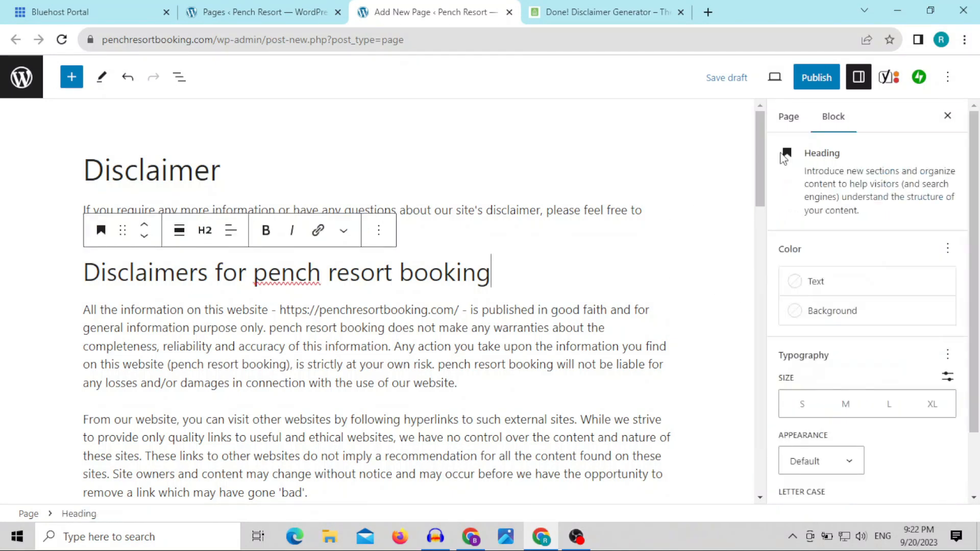
# Step: Publish the Disclaimer page and reload the list of all pages
pyautogui.click(817, 77)
pyautogui.click(830, 77)
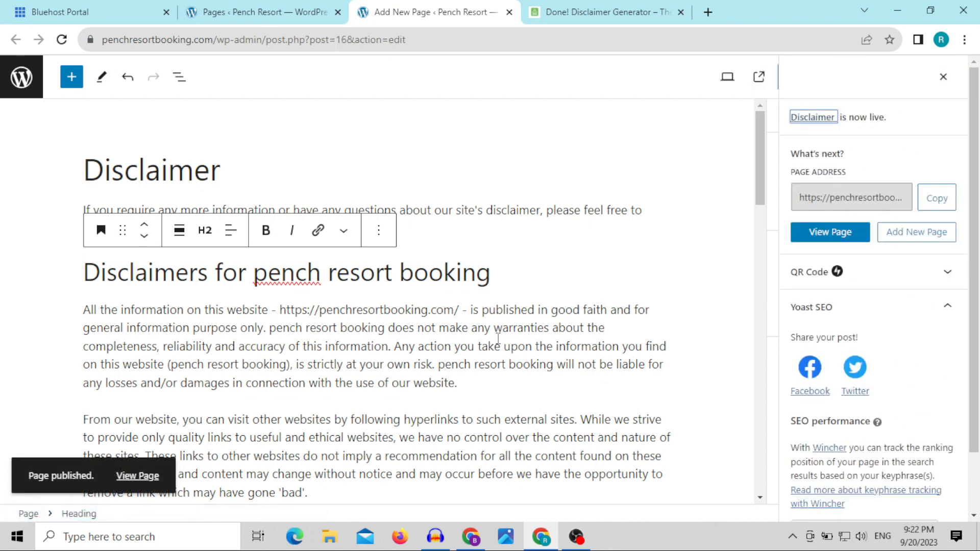
pyautogui.click(192, 17)
pyautogui.click(61, 39)
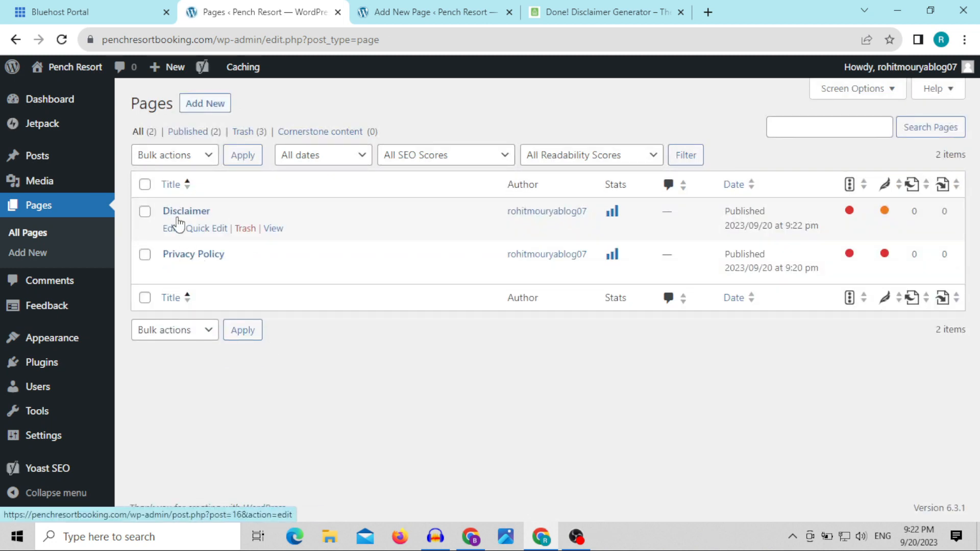
# Step: Add a new page titled "Terms and Condition"
pyautogui.click(195, 103)
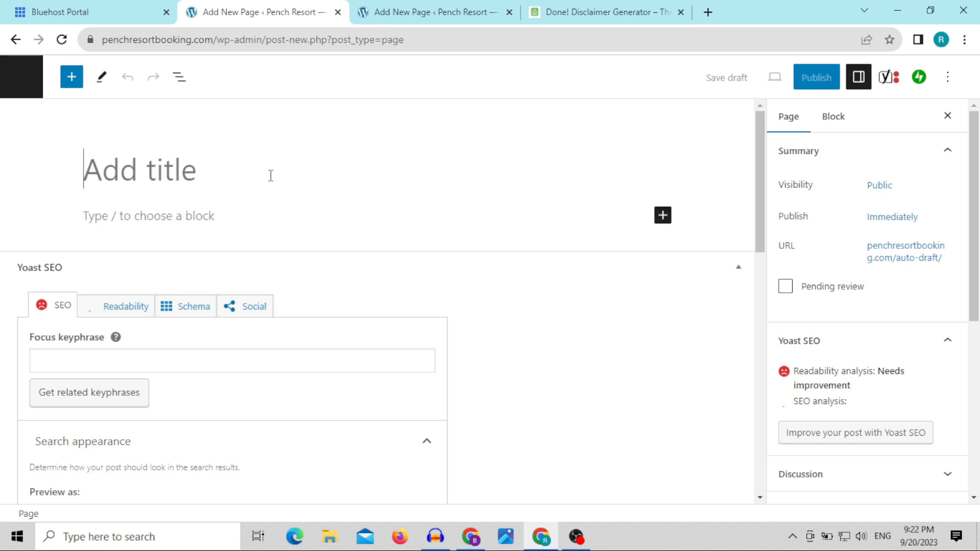
pyautogui.write('Terms')
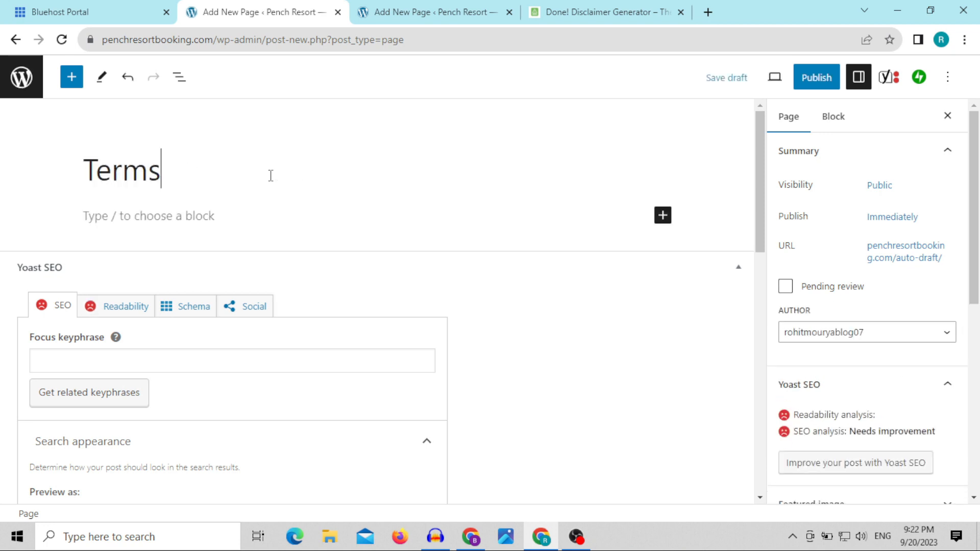
pyautogui.write(' and Co')
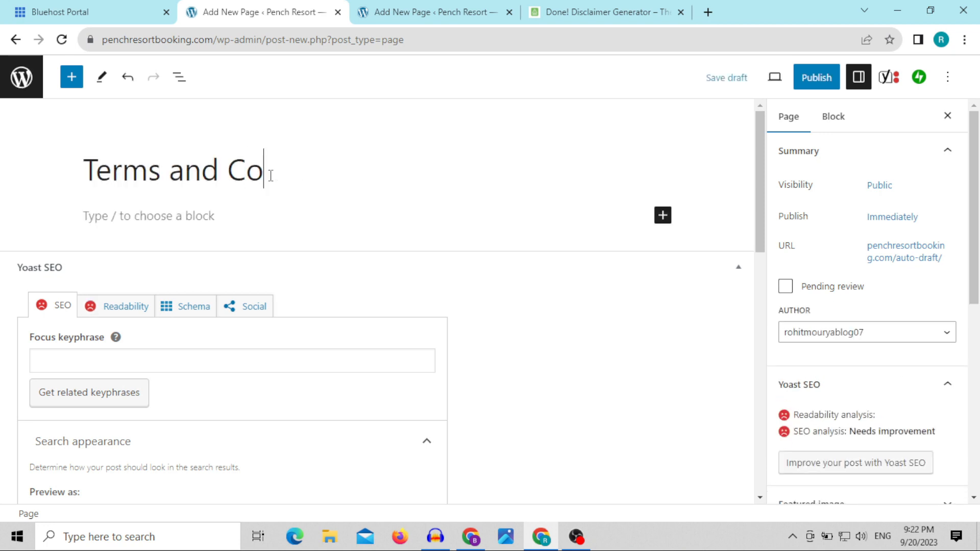
pyautogui.write('ndition')
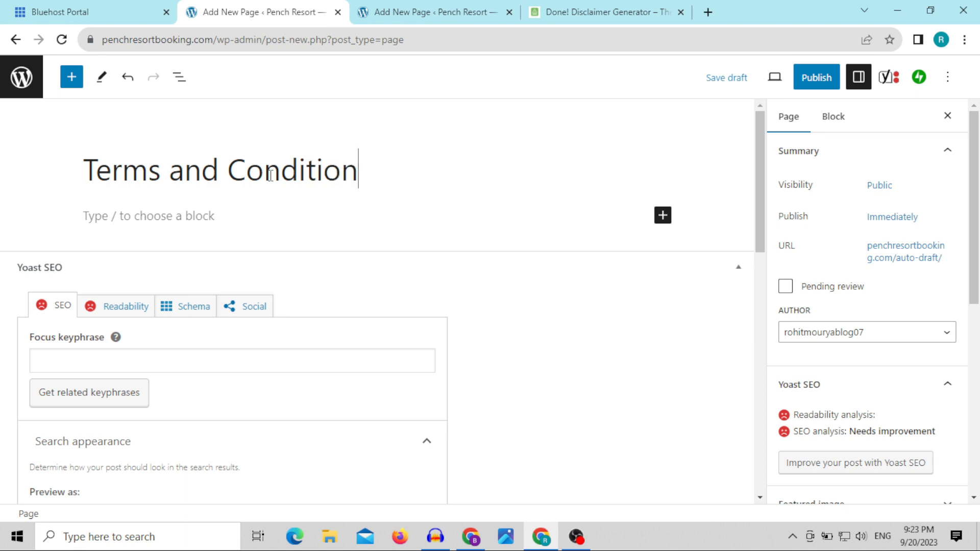
# Step: Copy the new page's title and close the disclaimer generator tab
pyautogui.tripleClick(271, 177)
pyautogui.rightClick(272, 182)
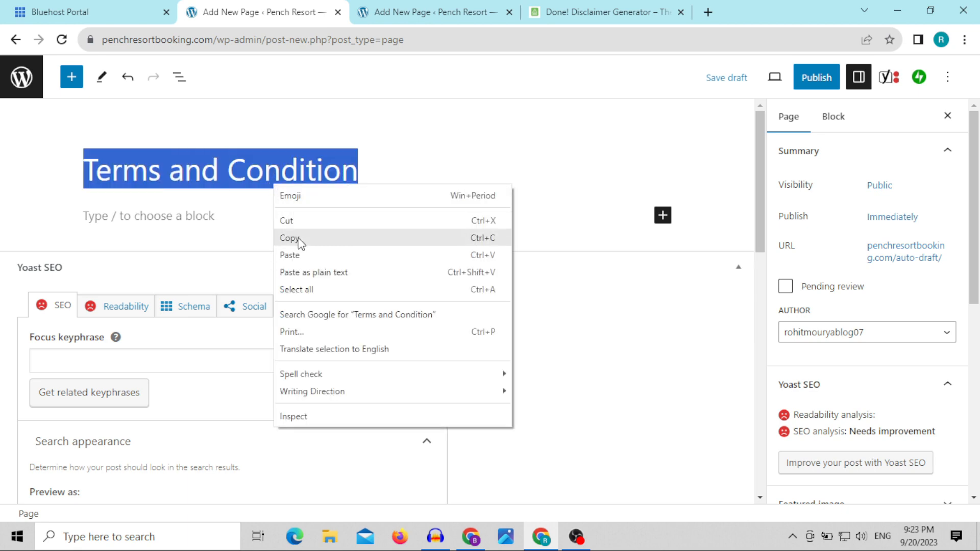
pyautogui.click(301, 243)
pyautogui.click(586, 10)
pyautogui.click(681, 12)
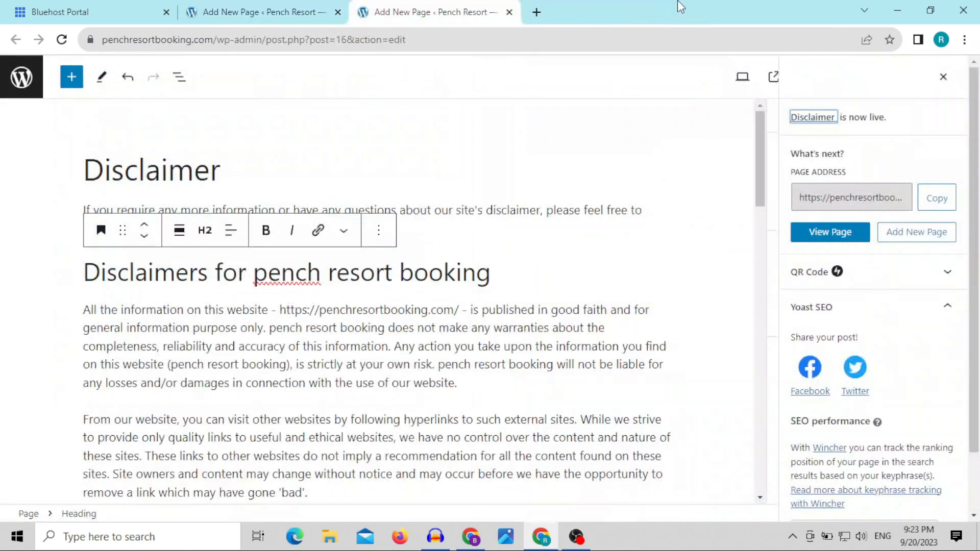
# Step: Search Google for "terms and conditions generator" in a new browser tab, starting from the copied title
pyautogui.click(537, 12)
pyautogui.hotkey('ctrl', 'v')
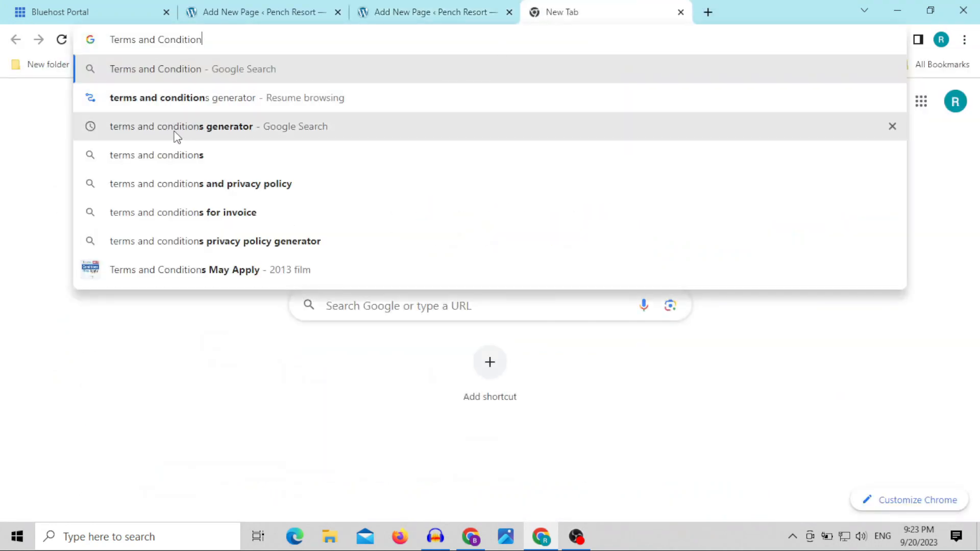
pyautogui.click(213, 126)
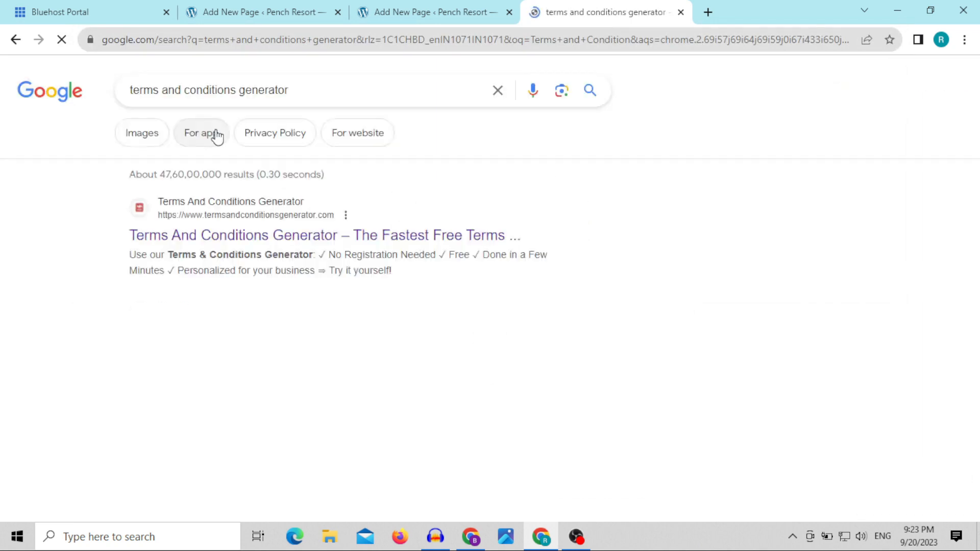
# Step: Open the termsandconditionsgenerator.com search result and enter "Pench resort booking" as the company name
pyautogui.click(257, 238)
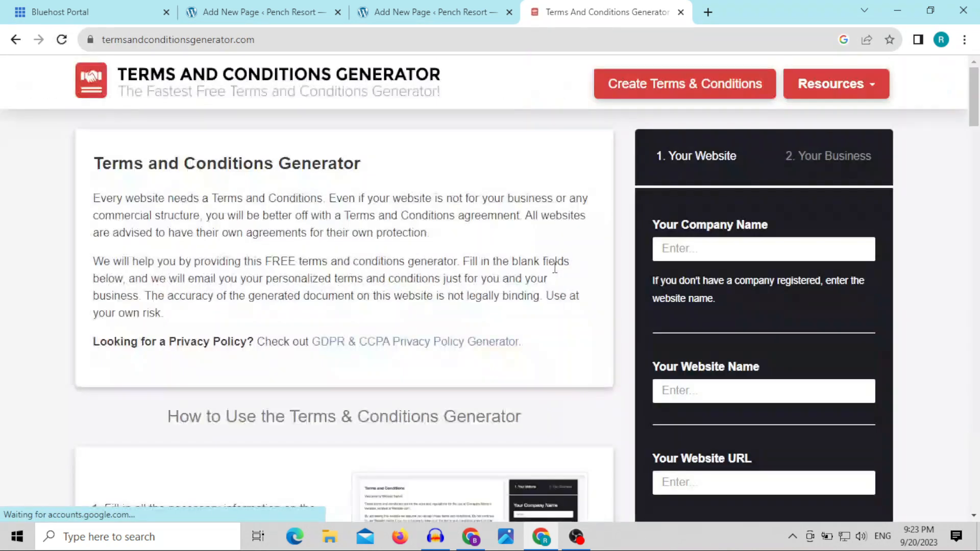
pyautogui.click(710, 256)
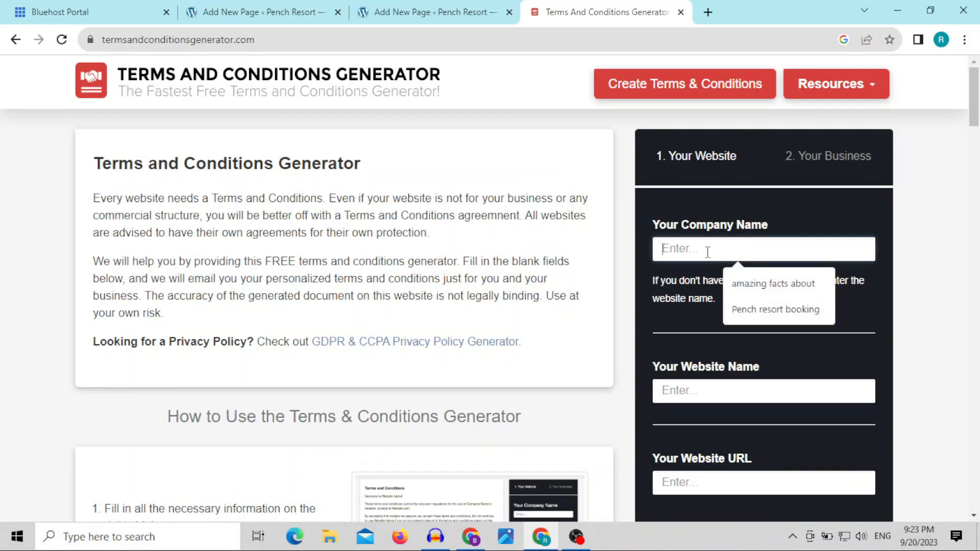
pyautogui.click(745, 306)
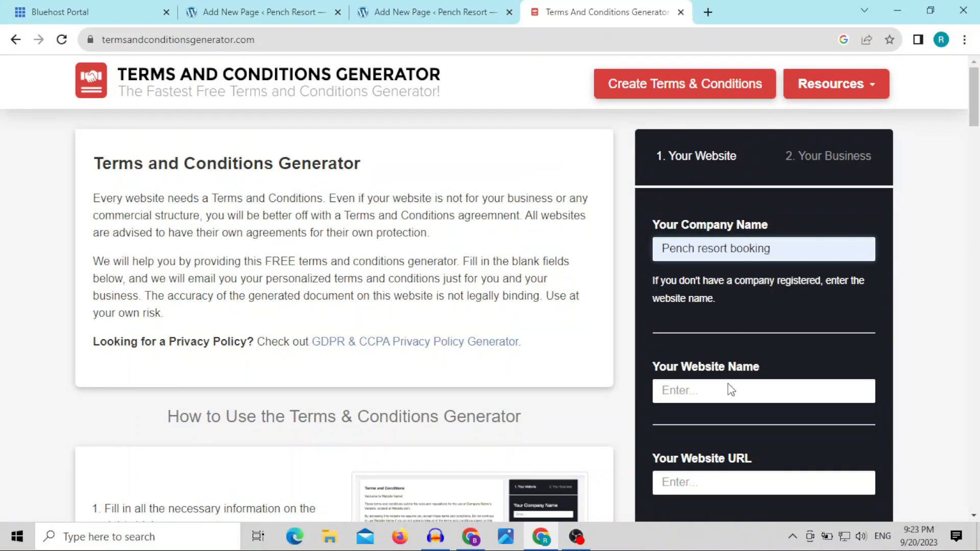
pyautogui.click(724, 396)
pyautogui.click(767, 449)
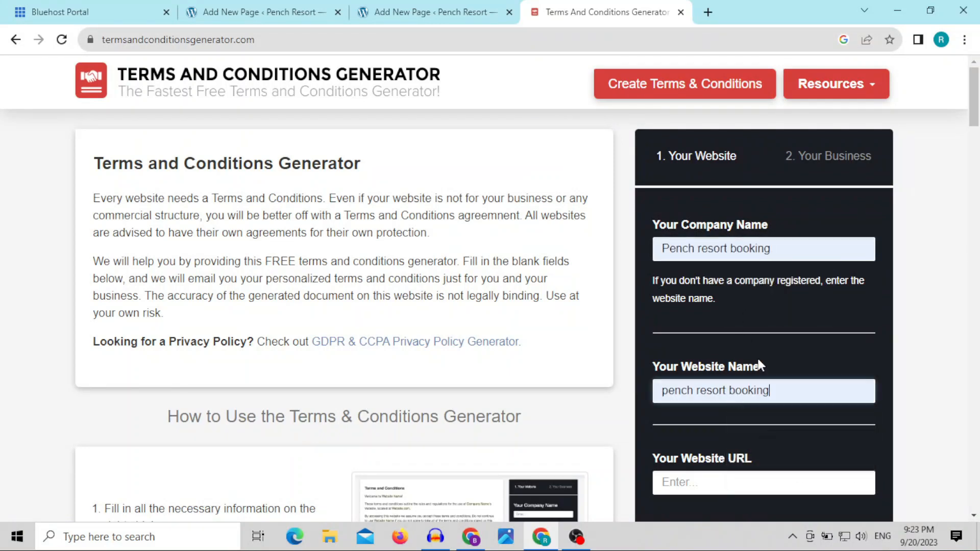
pyautogui.scroll(-3, 757, 357)
pyautogui.click(745, 343)
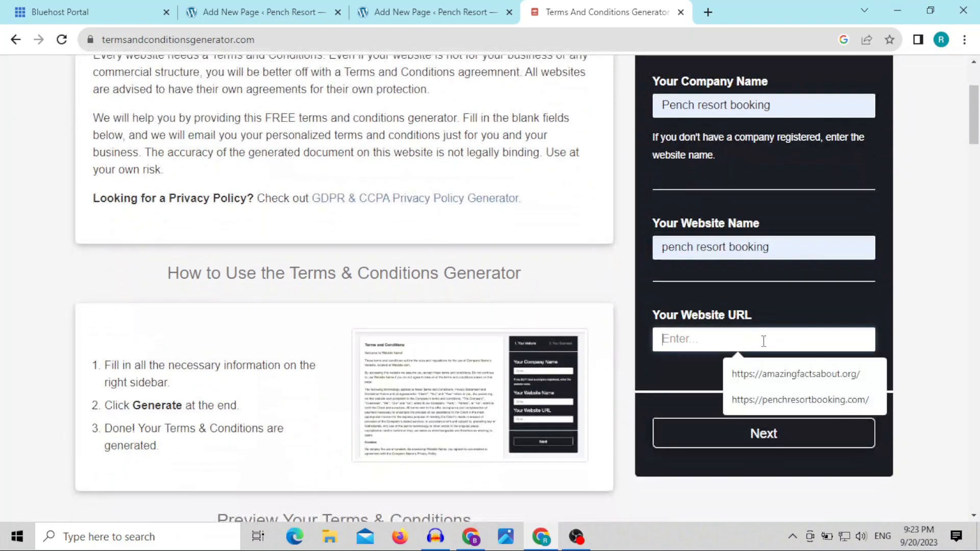
pyautogui.click(803, 397)
pyautogui.click(803, 442)
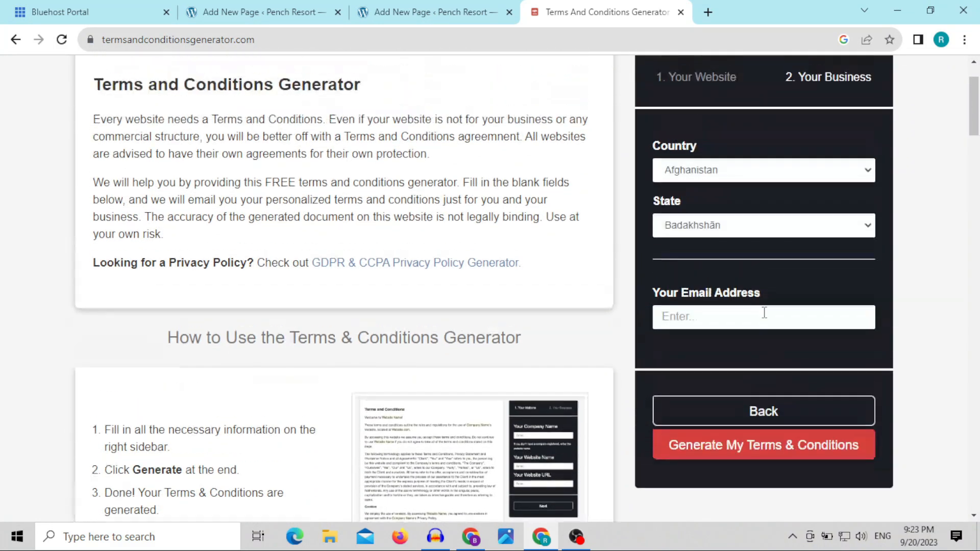
# Step: Set the business country to India and the state to Maharashtra
pyautogui.click(733, 179)
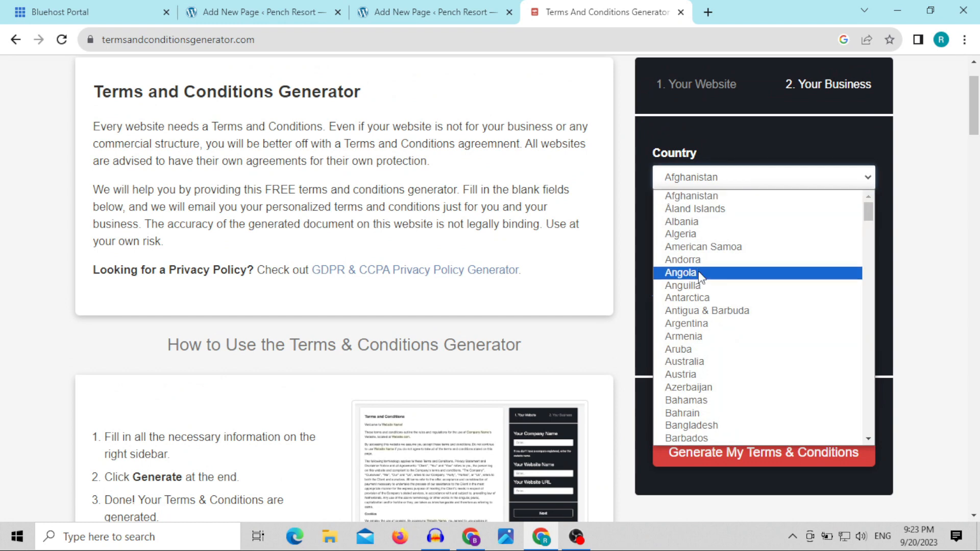
pyautogui.write('in')
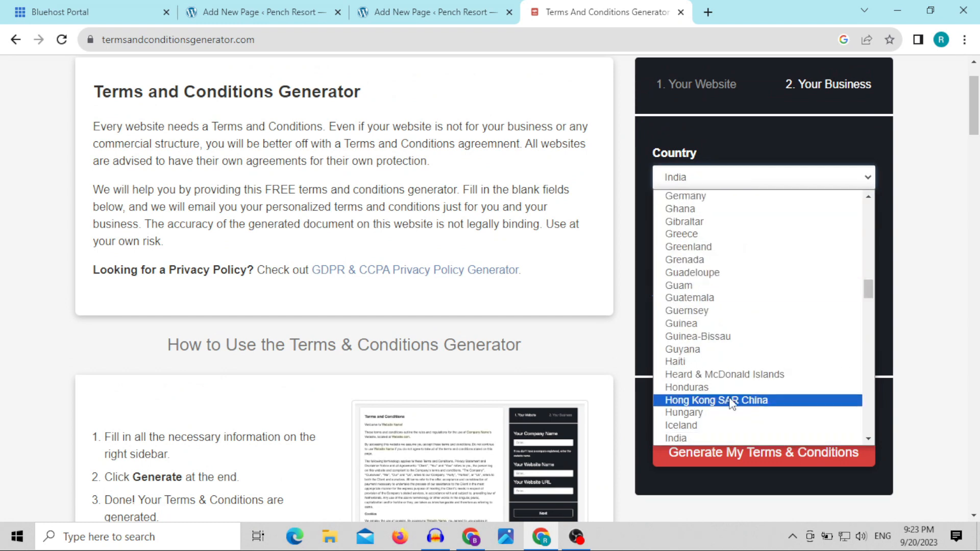
pyautogui.click(722, 438)
pyautogui.click(725, 235)
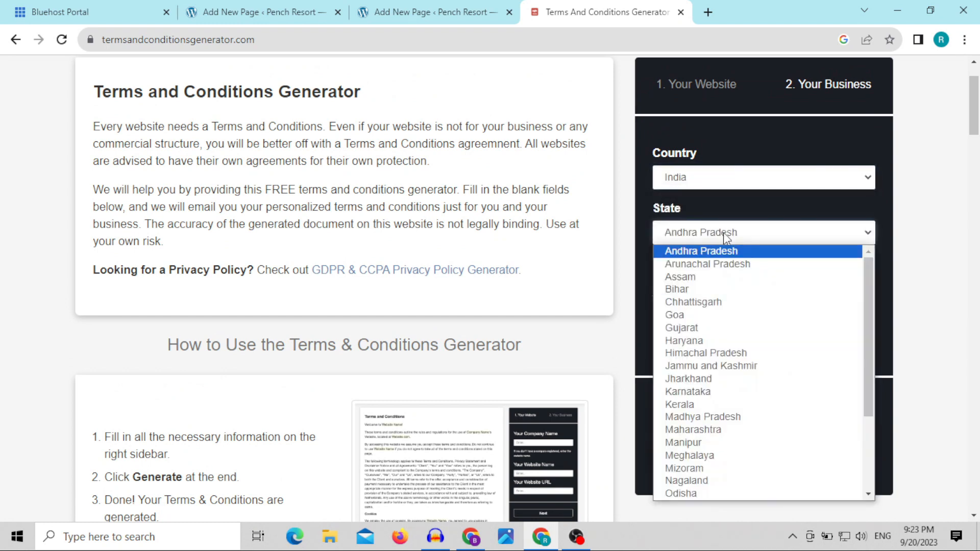
pyautogui.write('mah')
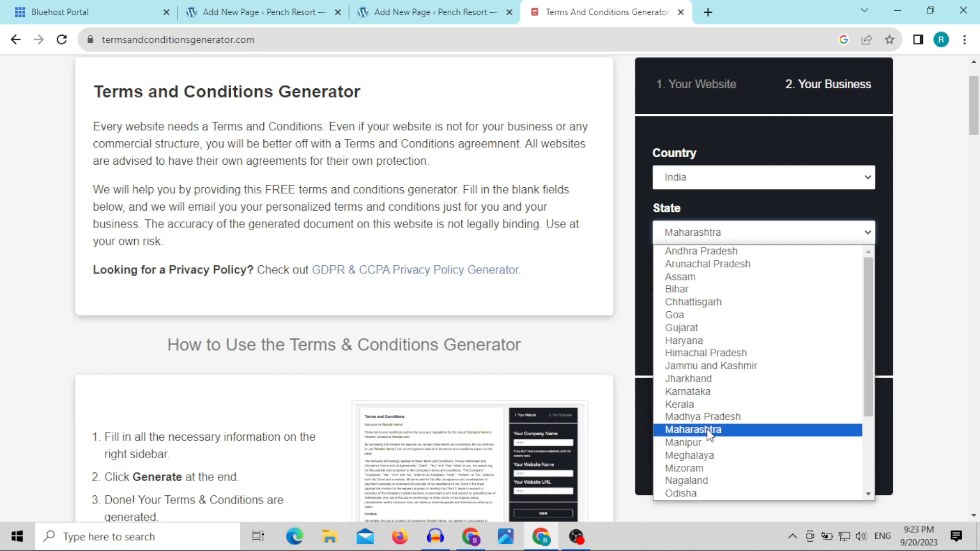
pyautogui.click(699, 430)
# Step: Fill in the contact e-mail address and generate the terms and conditions
pyautogui.click(703, 327)
pyautogui.click(771, 356)
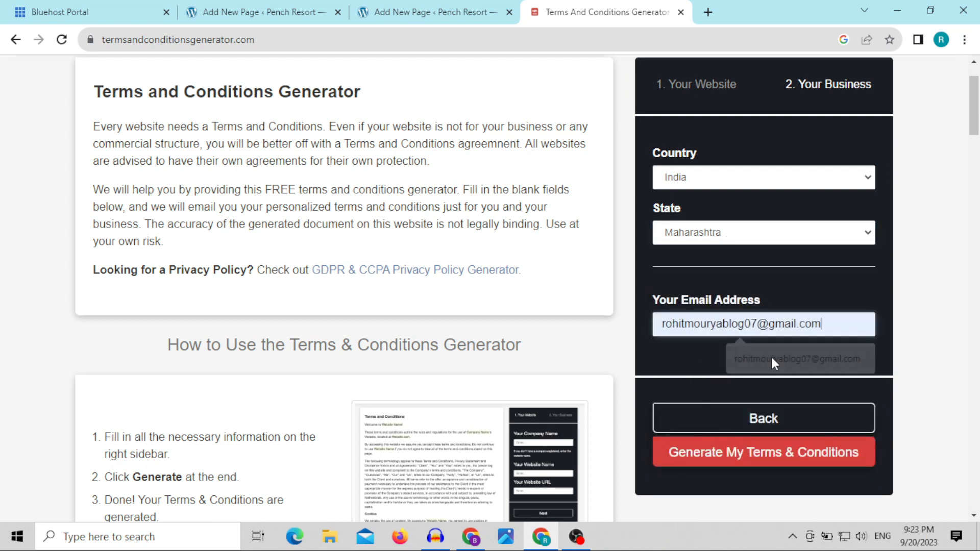
pyautogui.click(789, 453)
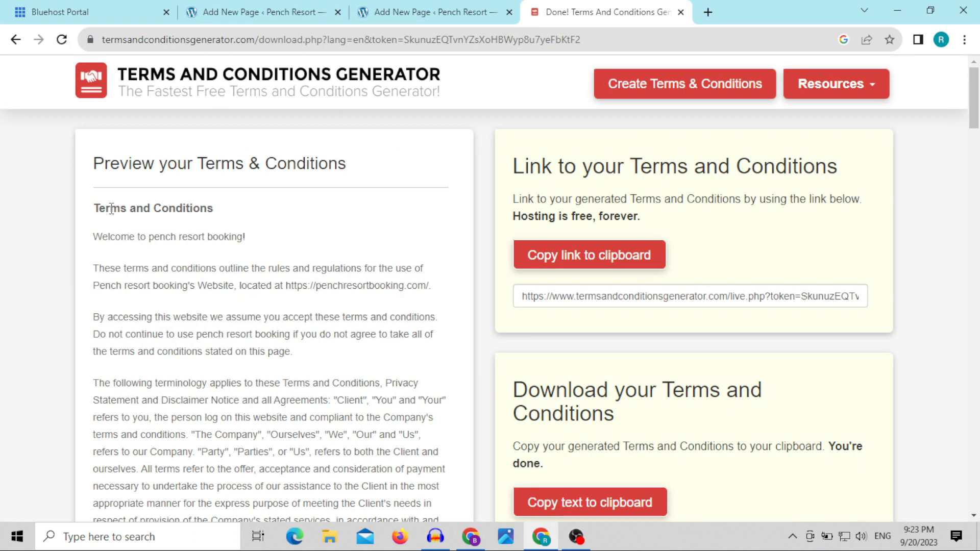
# Step: Copy the generated terms text from "Welcome to pench resort booking!" through the end of the Disclaimer section
pyautogui.moveTo(95, 208); pyautogui.dragTo(216, 208)
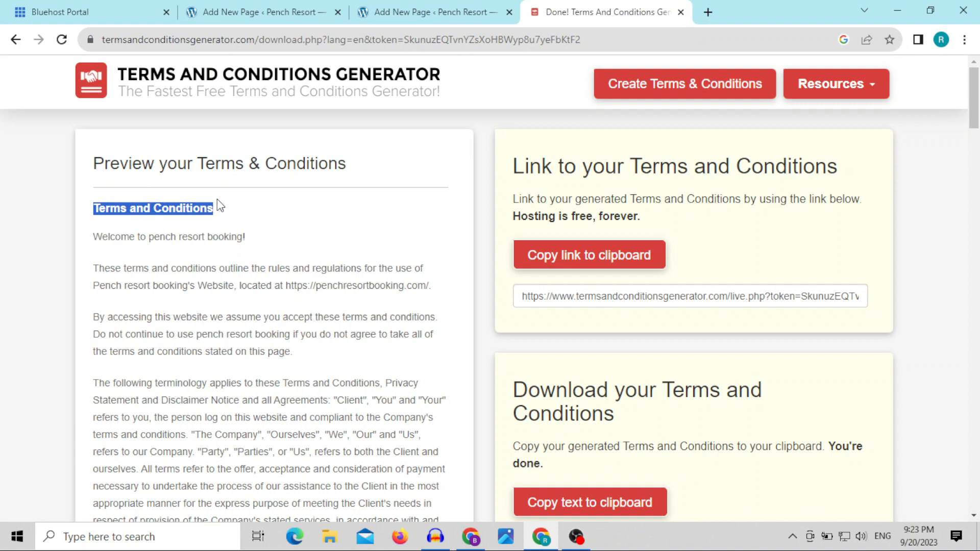
pyautogui.click(399, 10)
pyautogui.click(253, 10)
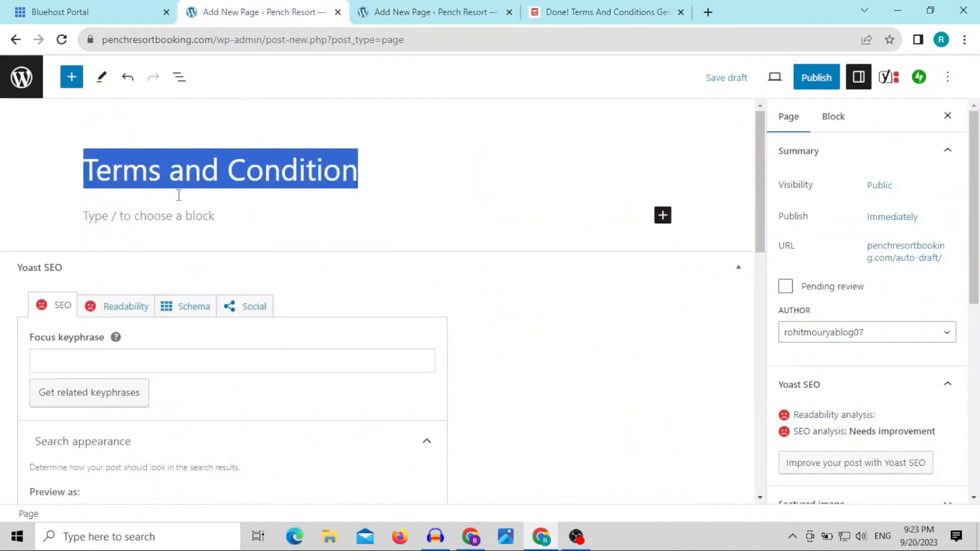
pyautogui.click(566, 10)
pyautogui.click(159, 263)
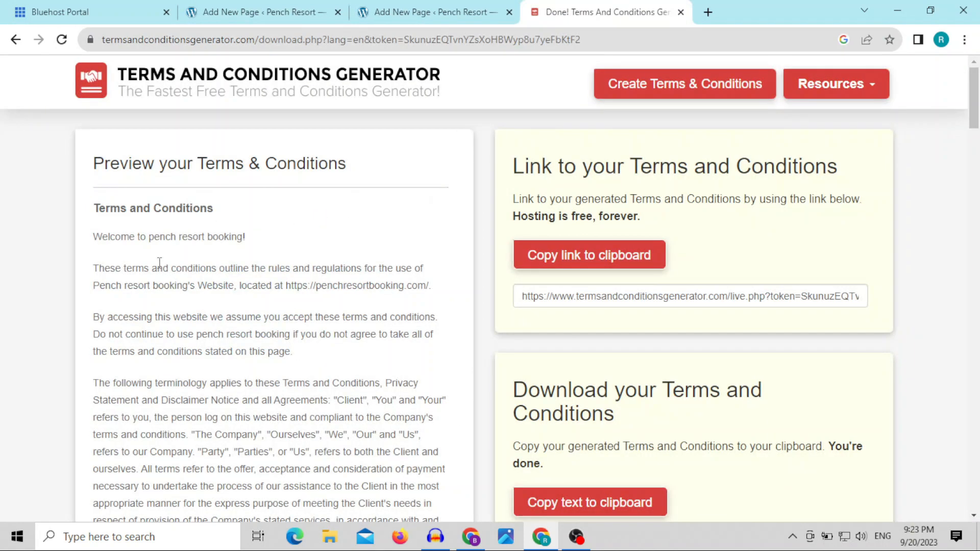
pyautogui.moveTo(93, 236); pyautogui.dragTo(267, 536)
pyautogui.rightClick(193, 160)
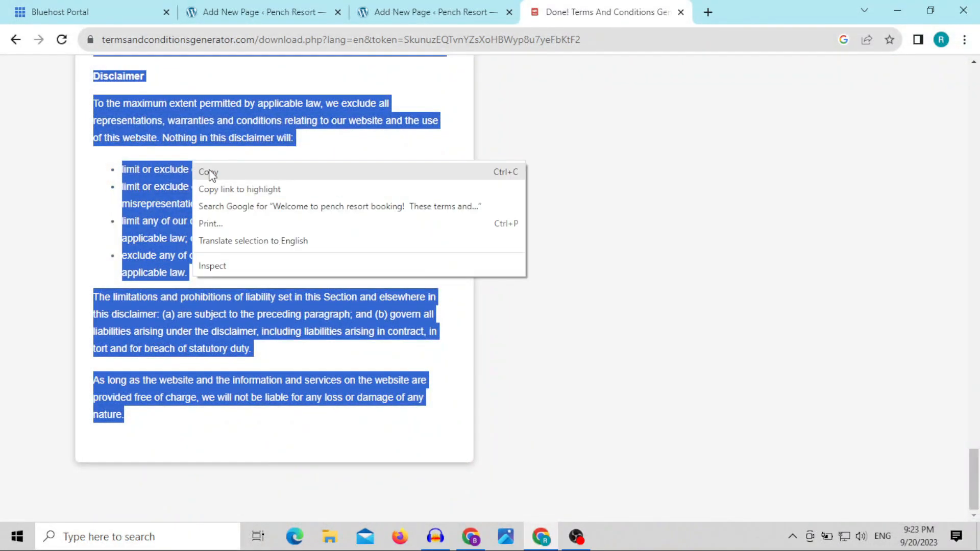
pyautogui.click(207, 173)
# Step: Paste the copied terms text into the body of the Terms and Condition page in WordPress
pyautogui.click(258, 12)
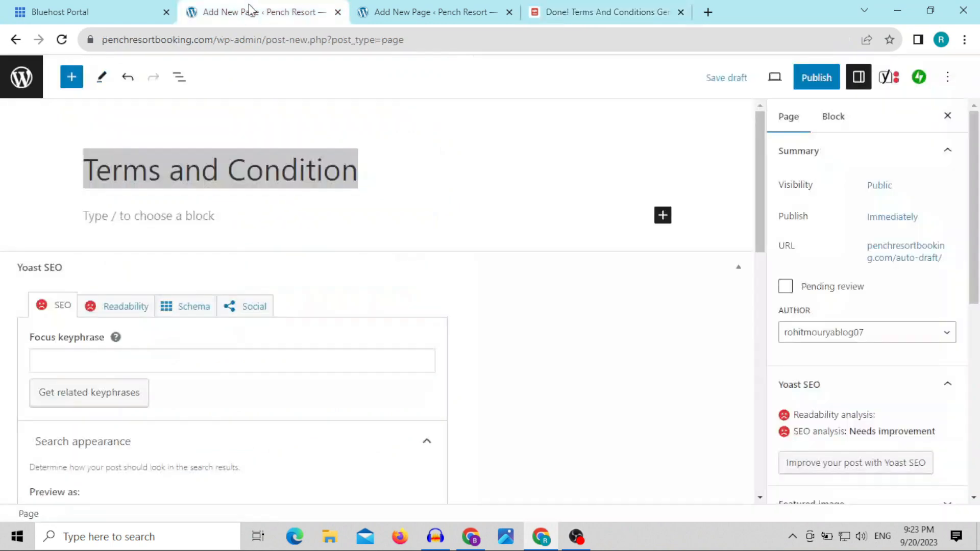
pyautogui.click(161, 215)
pyautogui.hotkey('ctrl', 'v')
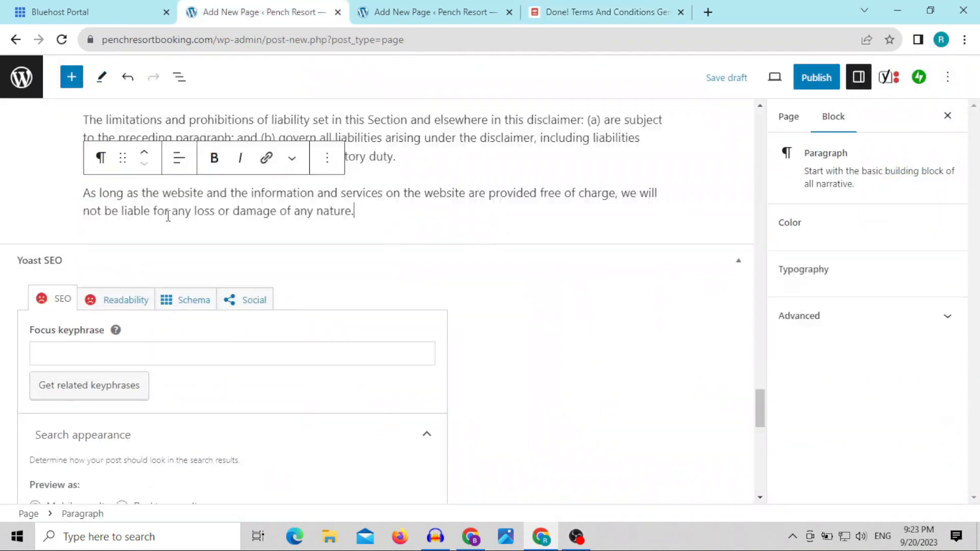
# Step: Delete the sentence crediting the Free Terms and Conditions Generator after "This Agreement shall begin on the date hereof."
pyautogui.scroll(12, 353, 207)
pyautogui.scroll(20, 353, 207)
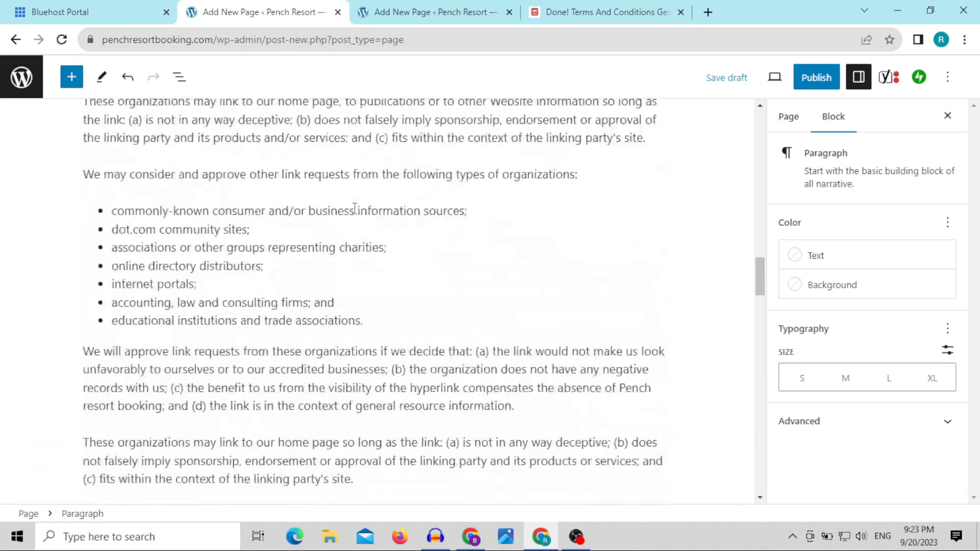
pyautogui.scroll(3, 356, 211)
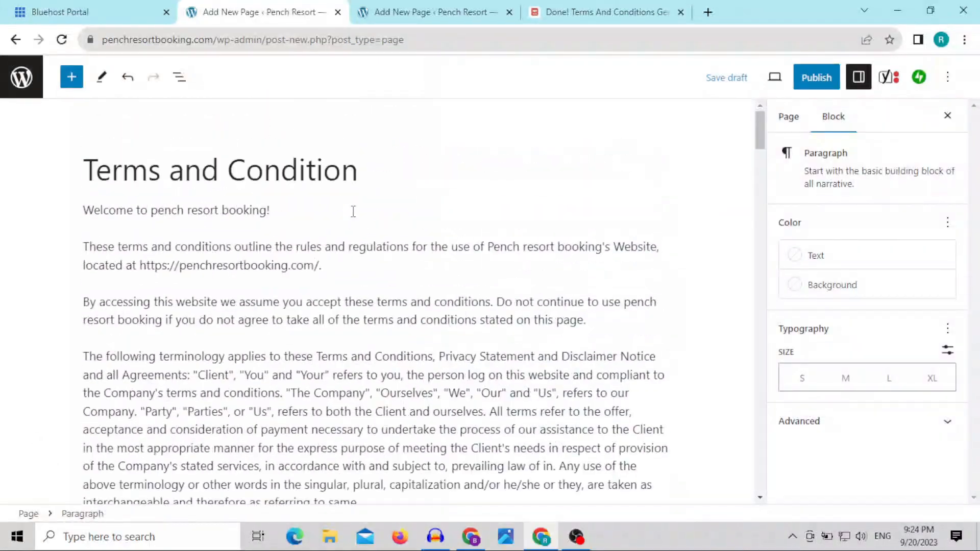
pyautogui.scroll(-10, 353, 209)
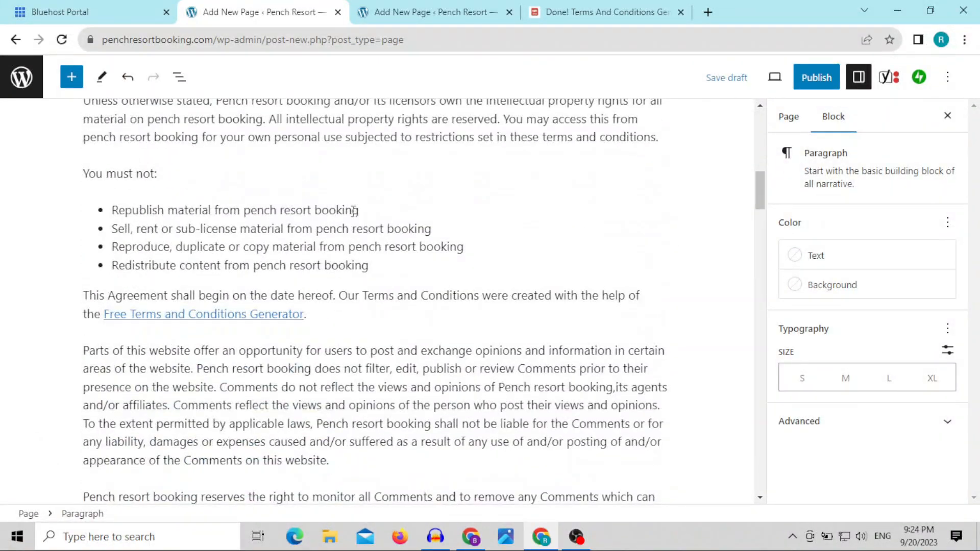
pyautogui.moveTo(339, 296); pyautogui.dragTo(348, 322)
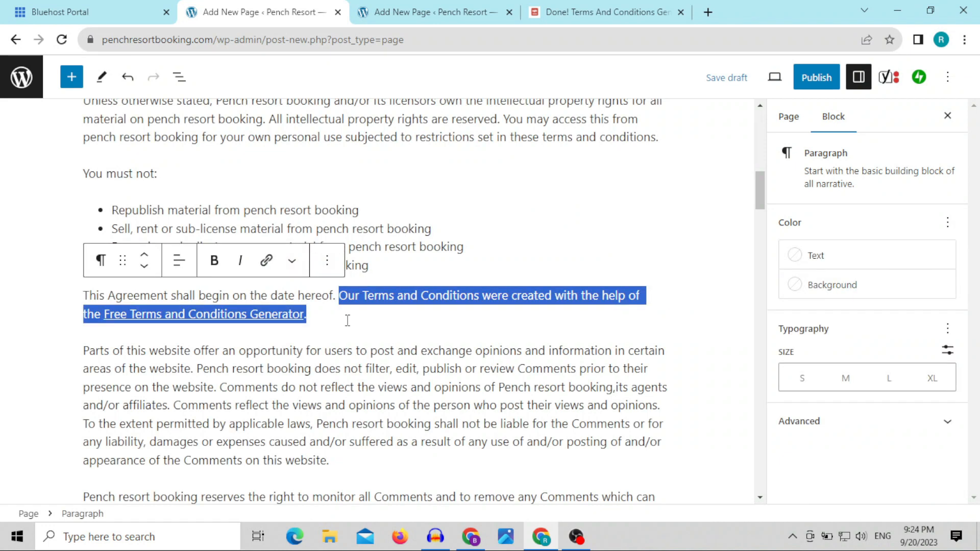
pyautogui.press('BackSpace')
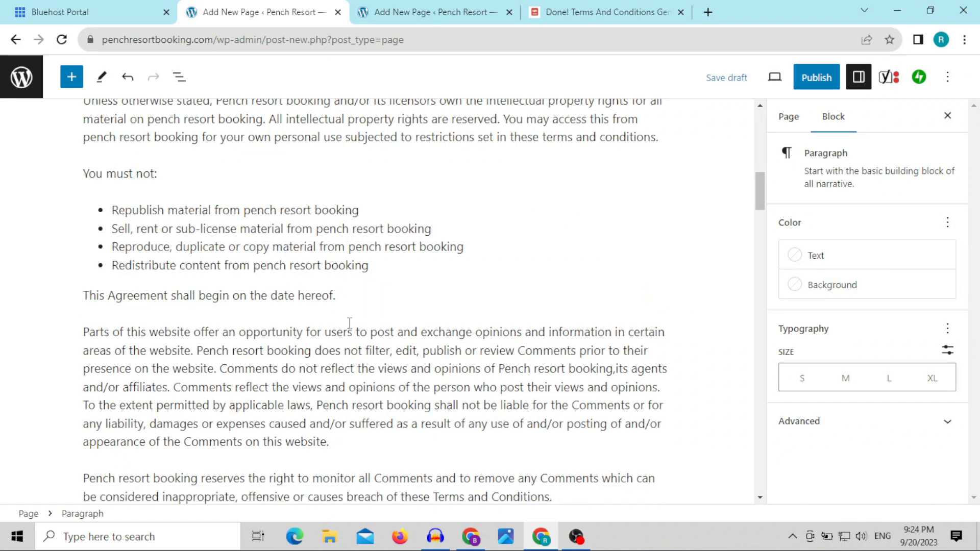
# Step: Copy the page title and set the page's permalink to "Terms and Condition"
pyautogui.scroll(-20, 350, 322)
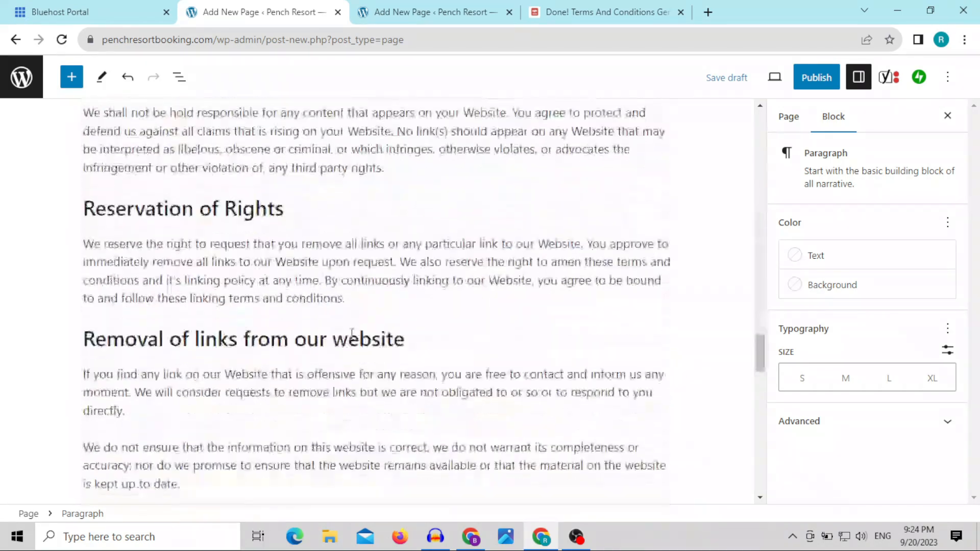
pyautogui.scroll(-10, 352, 332)
pyautogui.scroll(15, 372, 258)
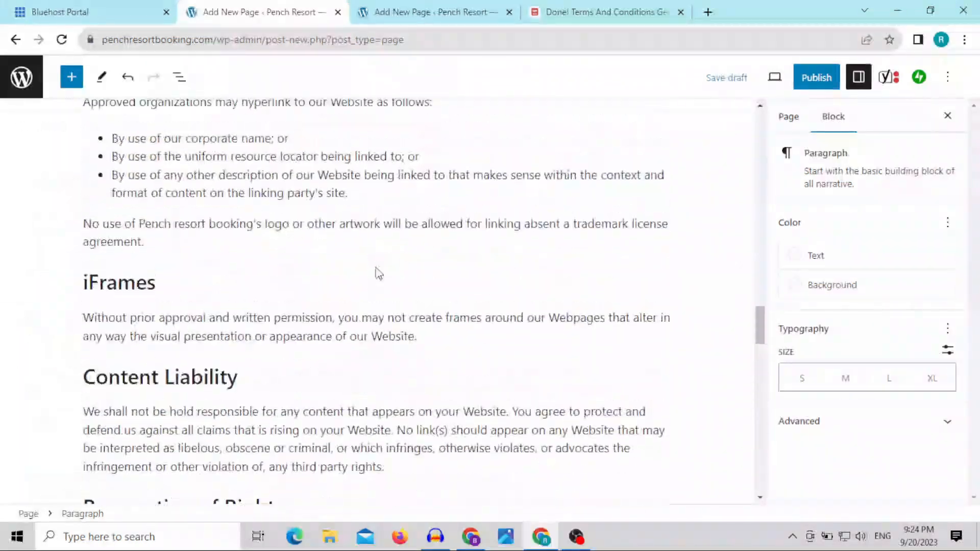
pyautogui.scroll(20, 378, 274)
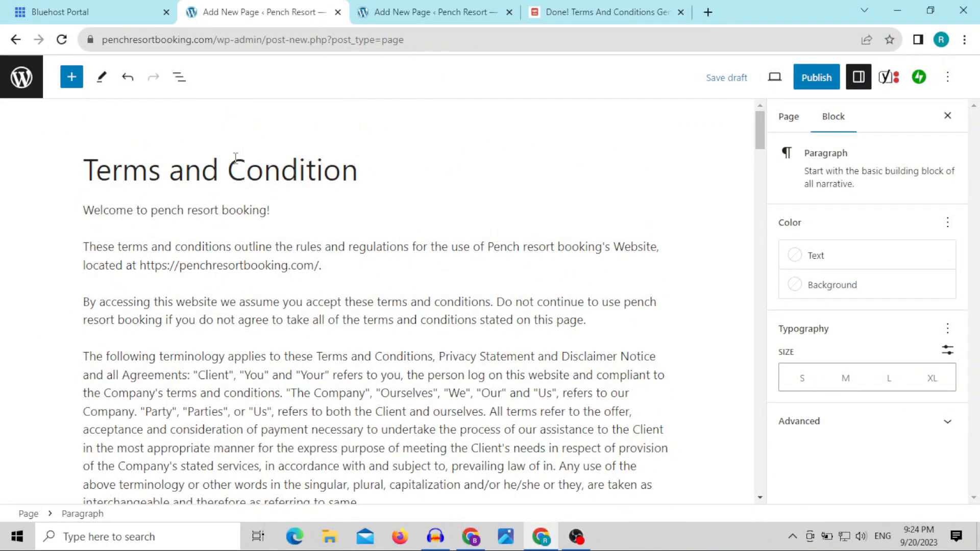
pyautogui.tripleClick(235, 157)
pyautogui.rightClick(236, 158)
pyautogui.click(268, 213)
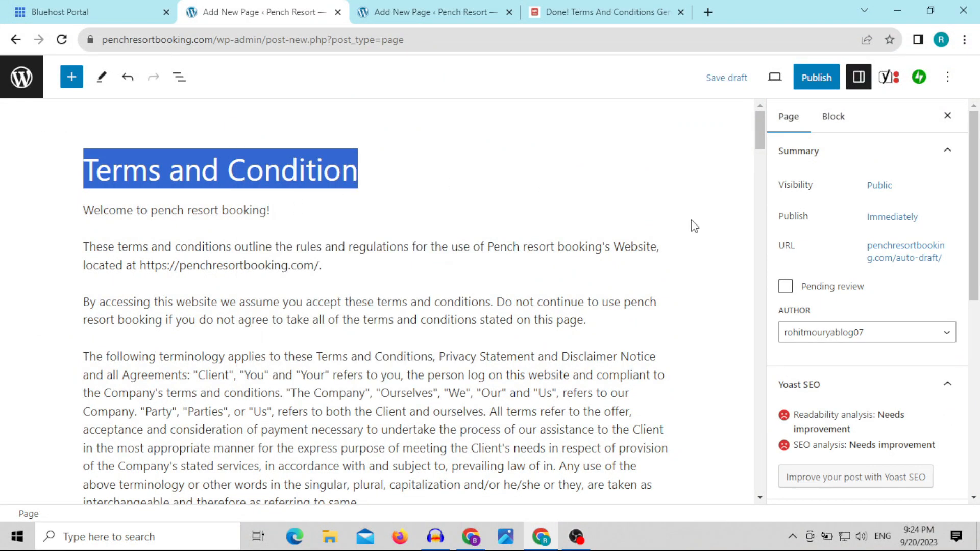
pyautogui.click(908, 262)
pyautogui.moveTo(866, 348); pyautogui.dragTo(769, 353)
pyautogui.hotkey('ctrl', 'v')
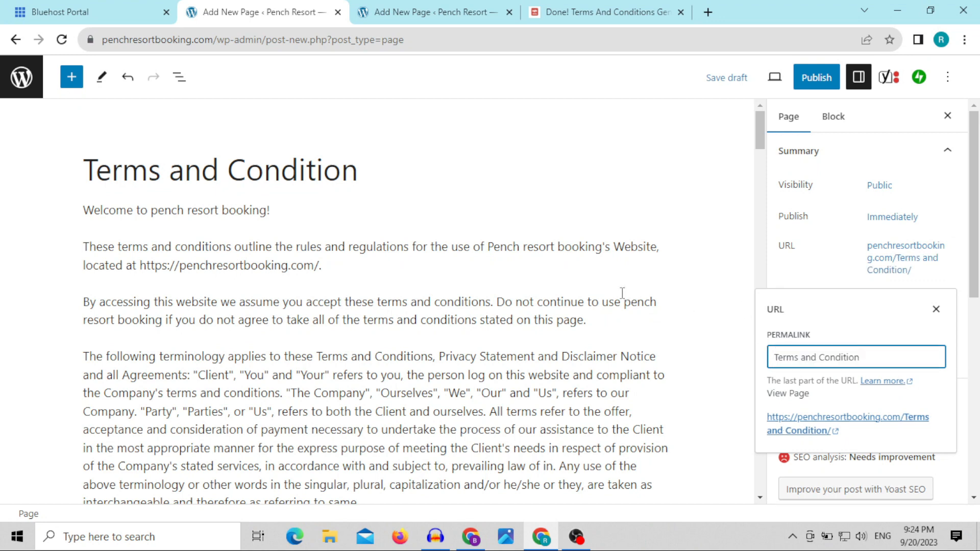
pyautogui.click(622, 299)
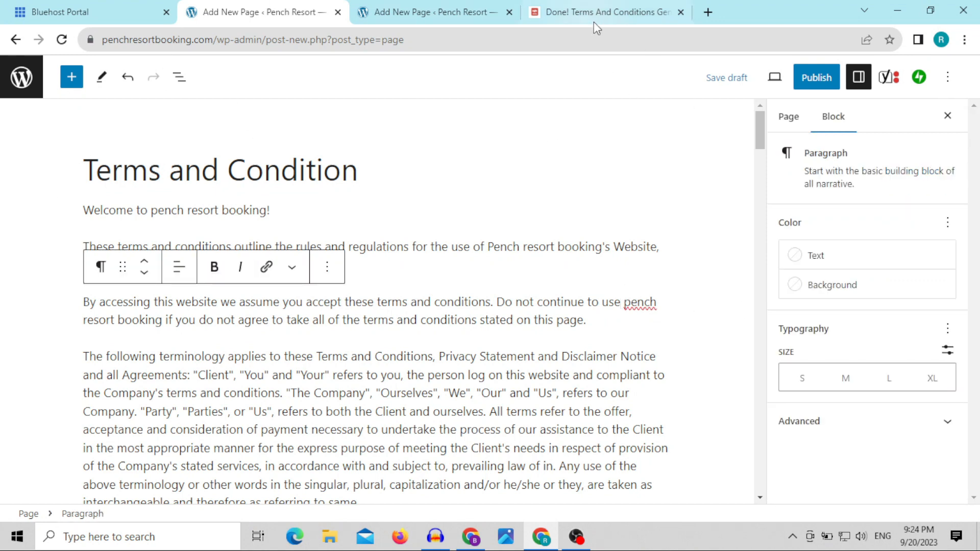
# Step: Publish the Terms and Condition page and return to the list of all pages
pyautogui.click(819, 79)
pyautogui.click(831, 78)
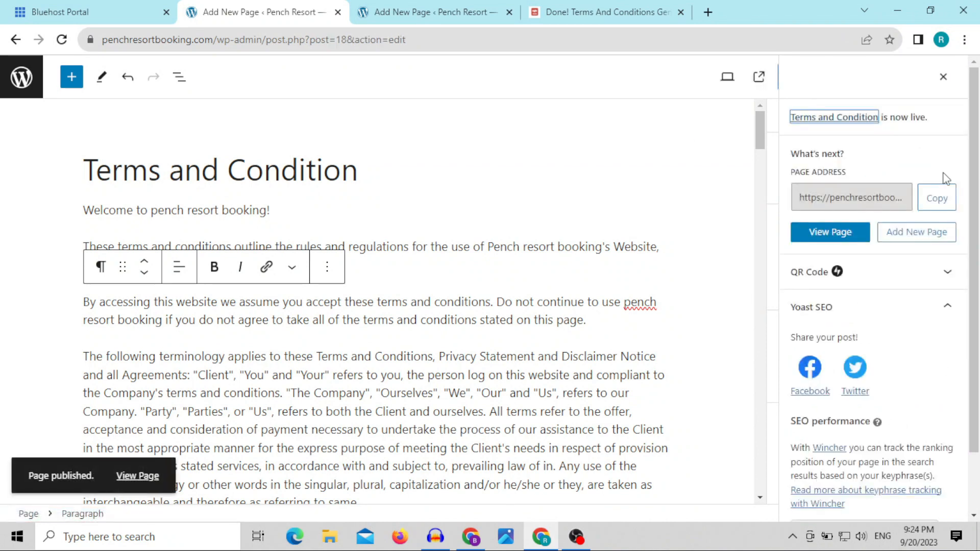
pyautogui.click(22, 77)
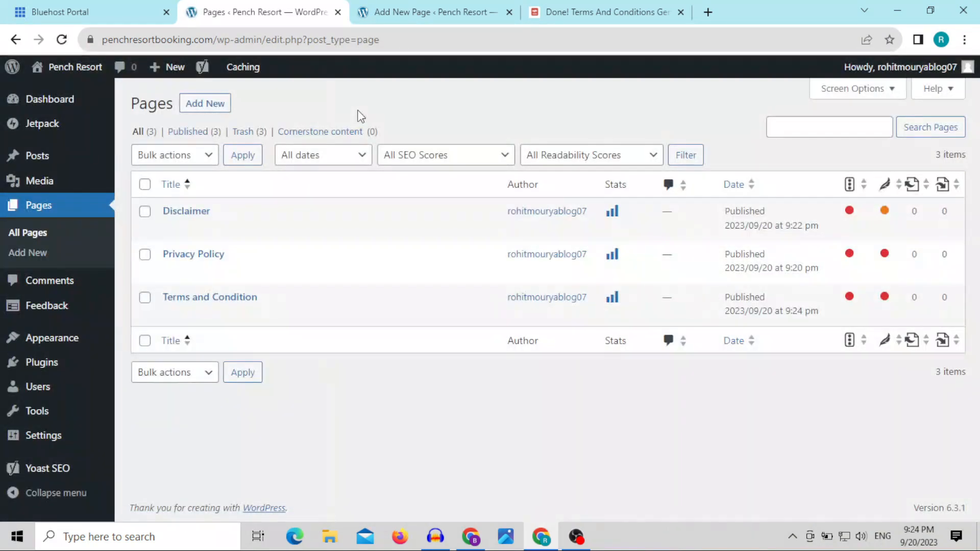
pyautogui.click(63, 42)
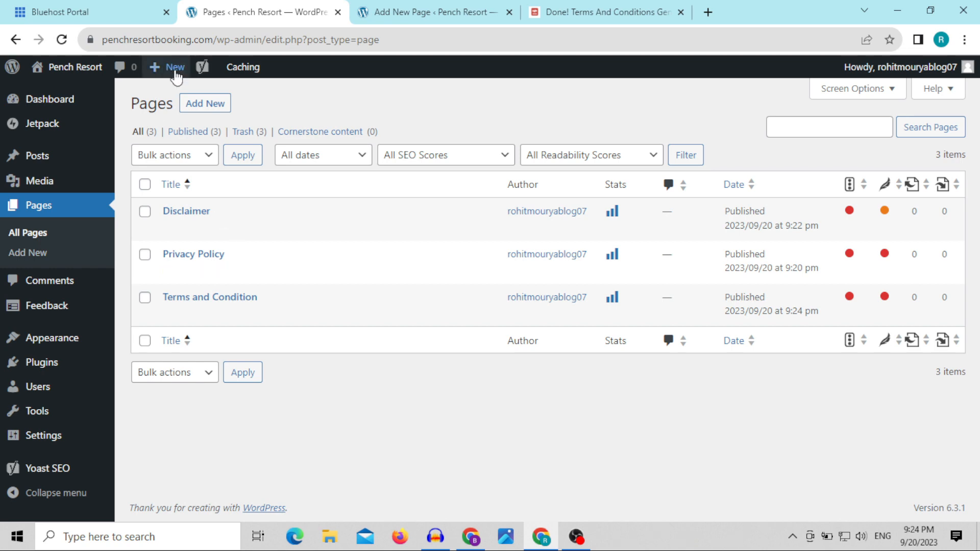
# Step: Add a new page titled "Contact Us"
pyautogui.click(207, 103)
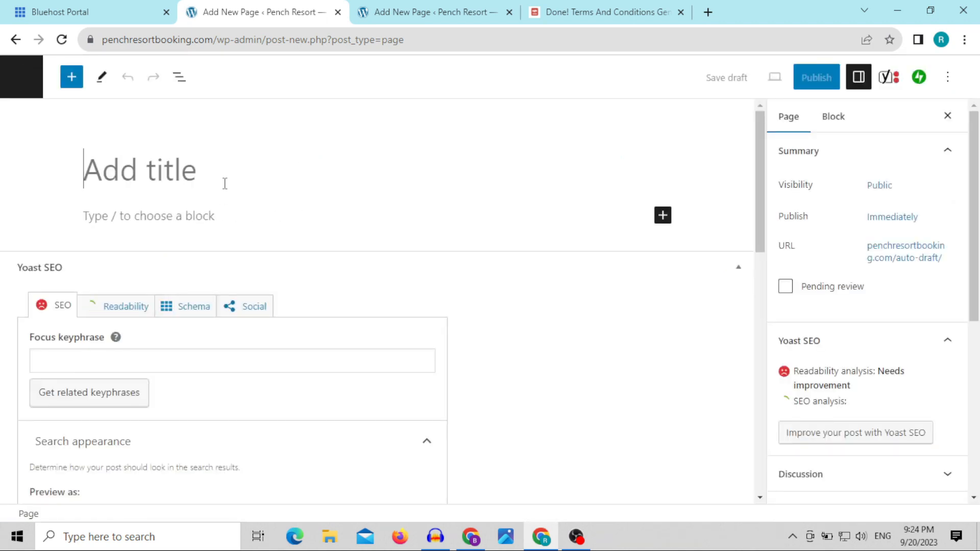
pyautogui.write('Contcat')
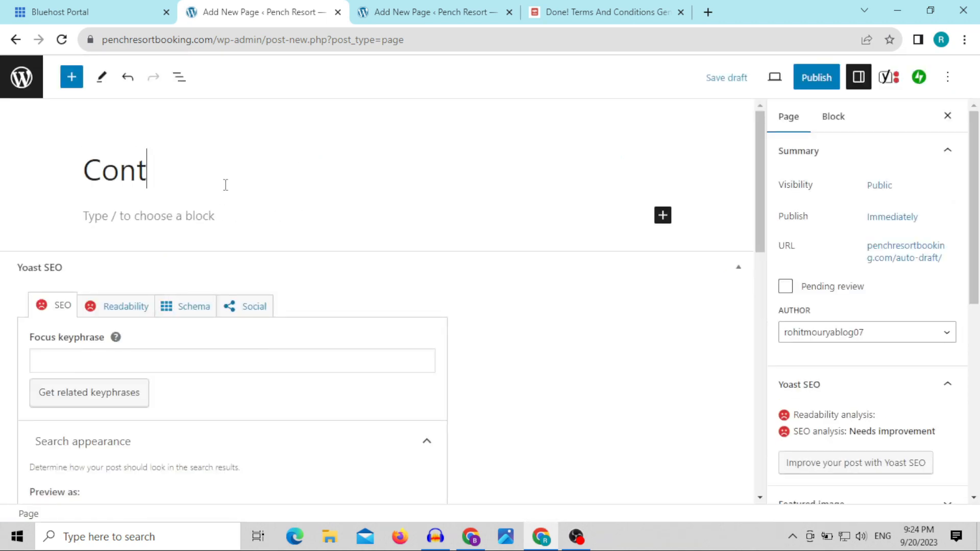
pyautogui.press('BackSpace')
pyautogui.press('BackSpace')
pyautogui.press('BackSpace')
pyautogui.press('BackSpace')
pyautogui.write('tact')
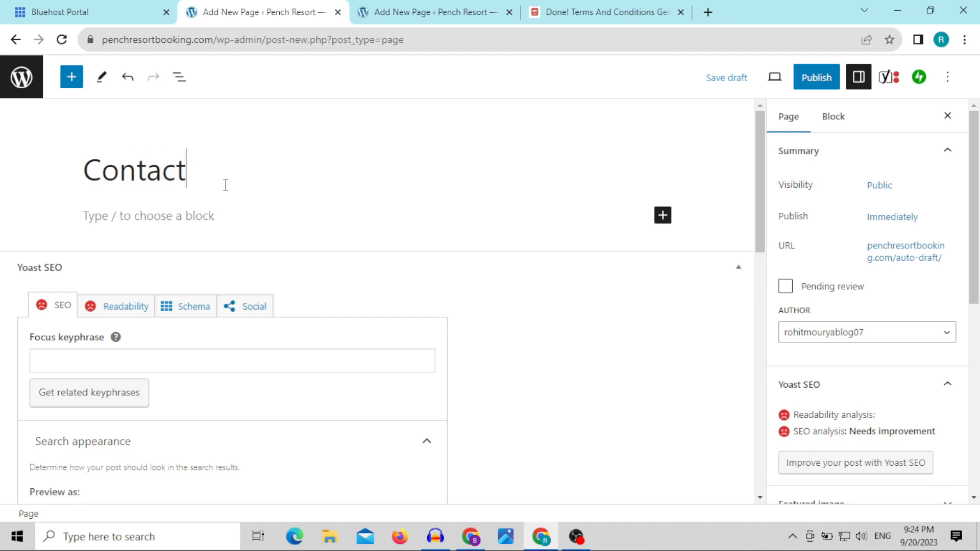
pyautogui.write(' Us')
# Step: Write "Welcome to Our Blog Website" as the first paragraph of the Contact Us page
pyautogui.click(238, 218)
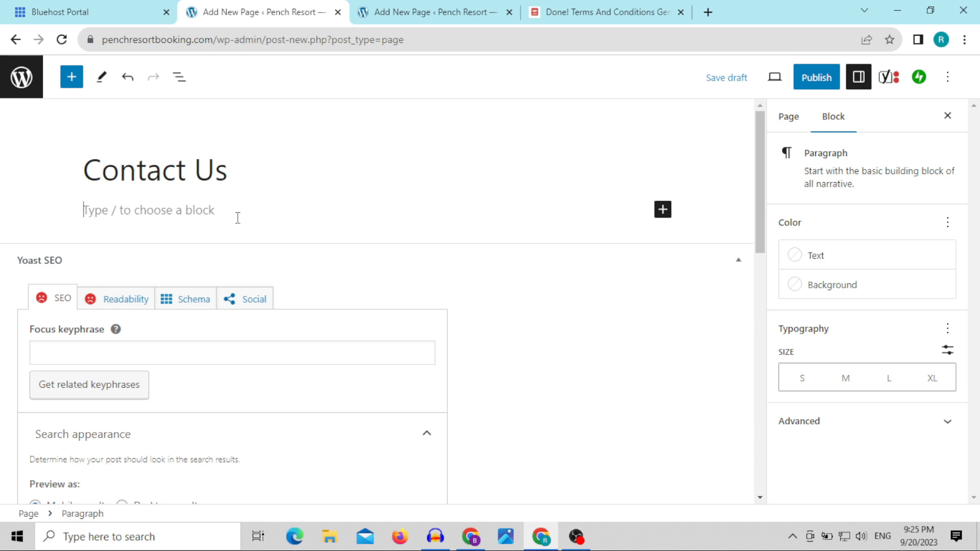
pyautogui.write('Welcome to Our Website')
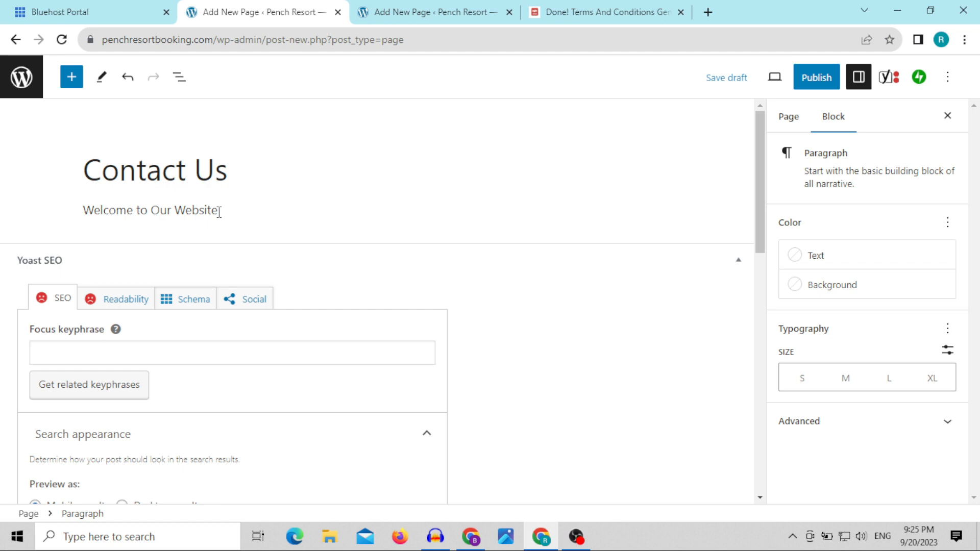
pyautogui.doubleClick(175, 215)
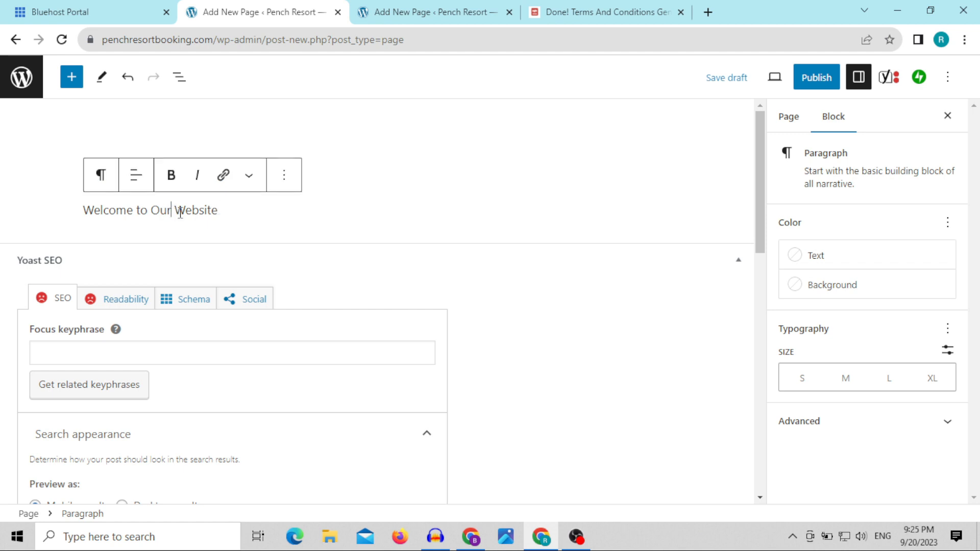
pyautogui.write('Blog')
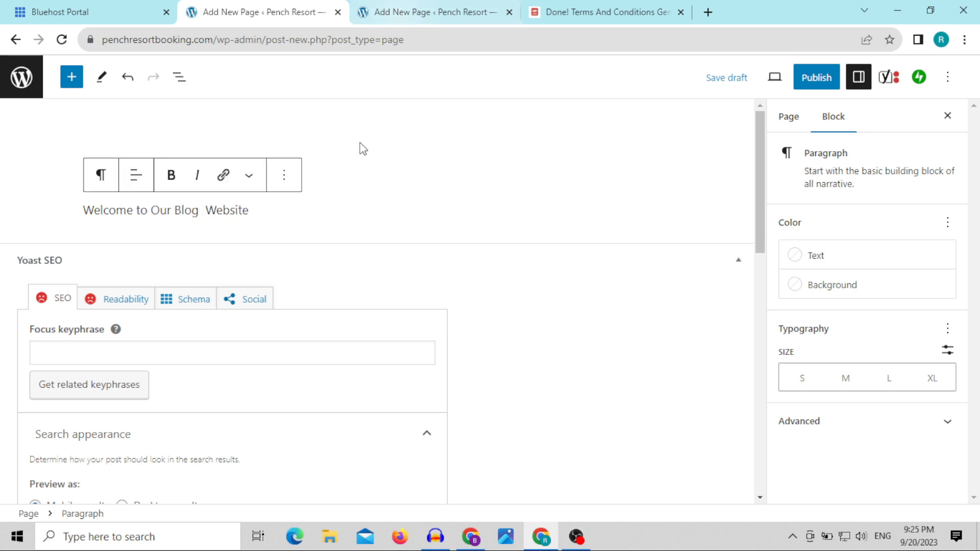
# Step: Copy the site's base address from the Disclaimer page's browser address and paste it after "Website" in the welcome paragraph
pyautogui.click(402, 12)
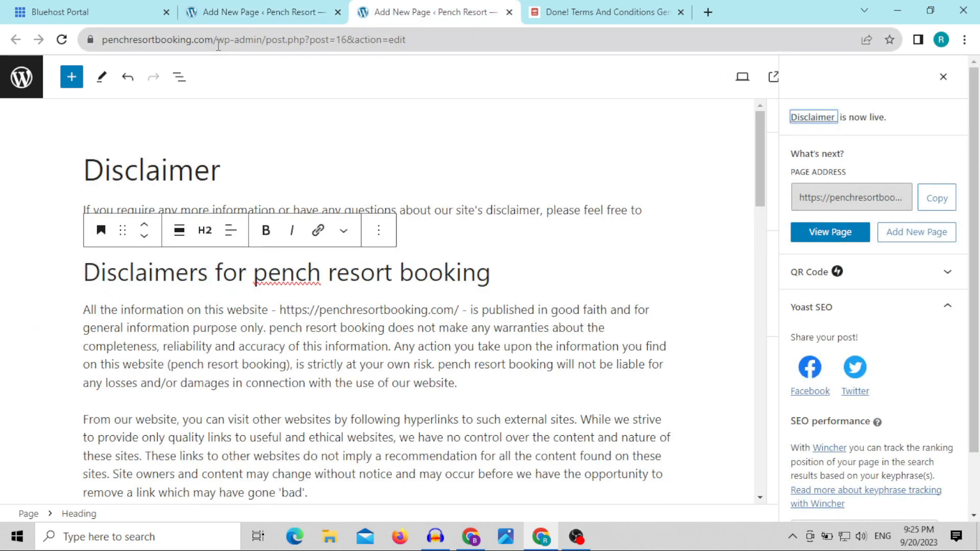
pyautogui.moveTo(211, 45); pyautogui.dragTo(102, 41)
pyautogui.rightClick(143, 45)
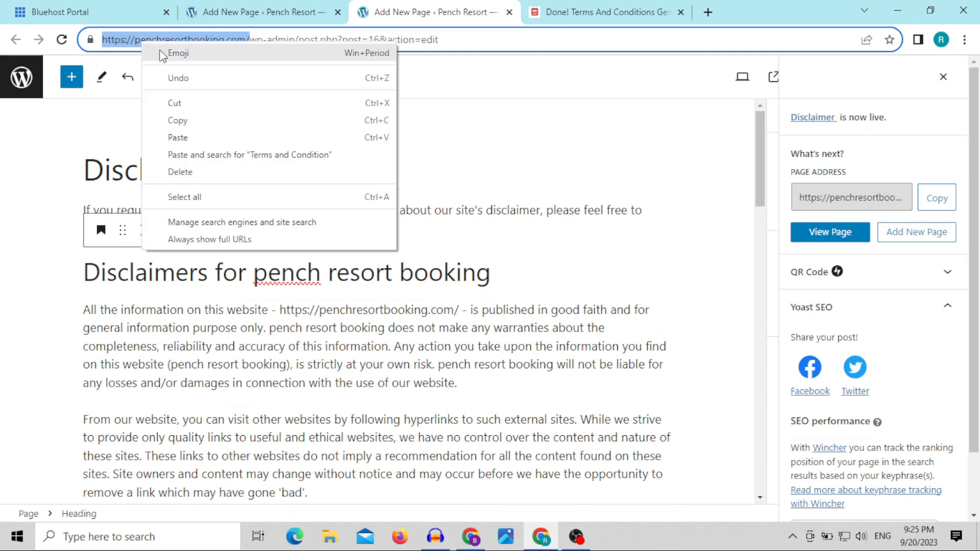
pyautogui.click(195, 120)
pyautogui.click(286, 12)
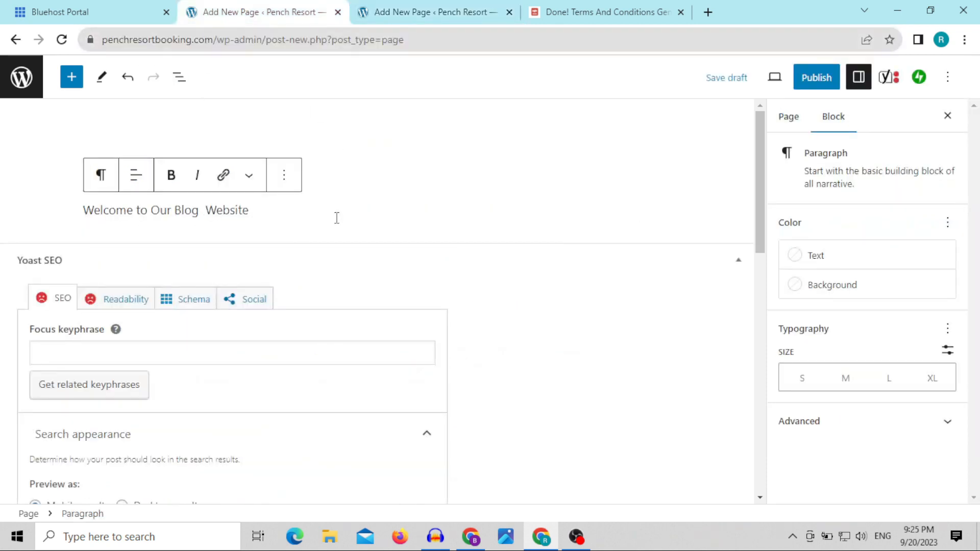
pyautogui.hotkey('ctrl', 'v')
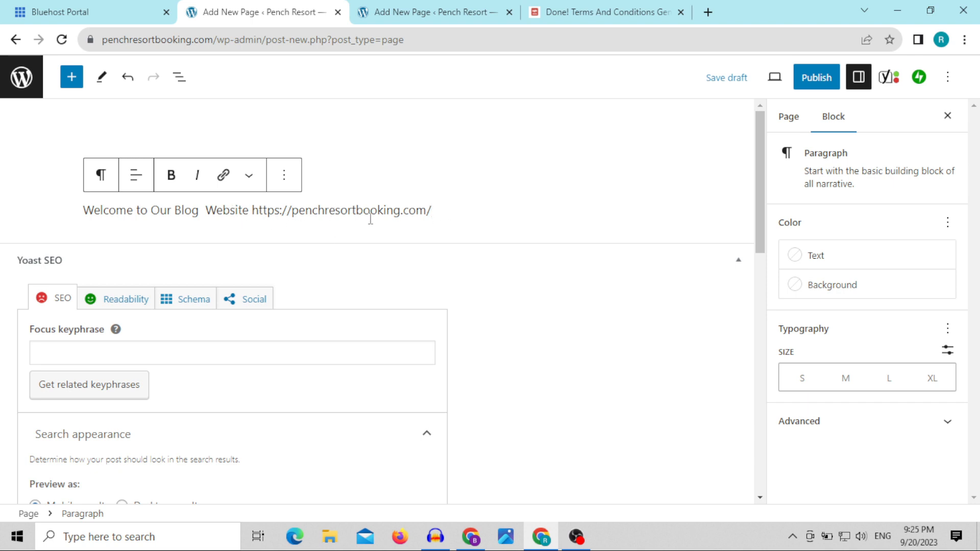
# Step: Insert "Pench Resort Booking" before the web address in the welcome paragraph and enclose the address in parentheses
pyautogui.click(253, 211)
pyautogui.write('Pench ')
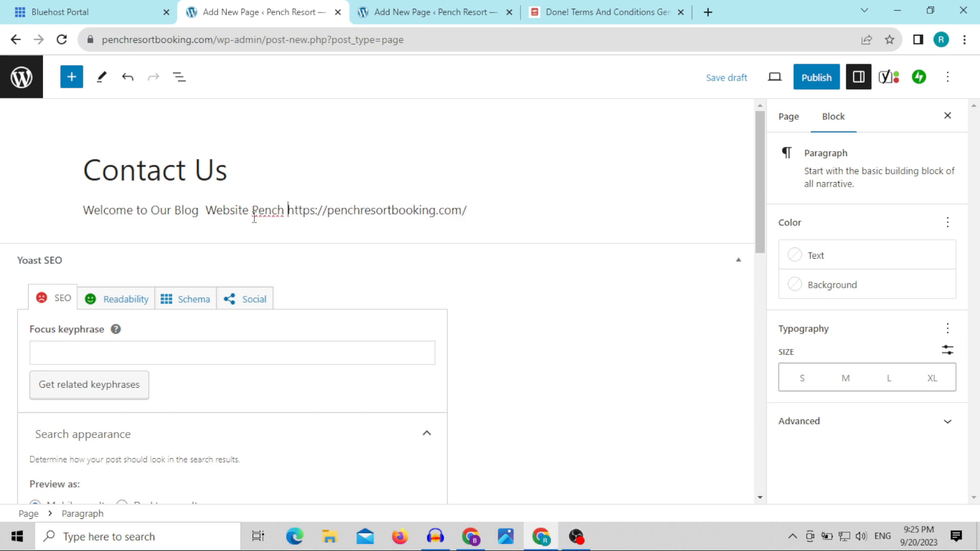
pyautogui.write('Resort')
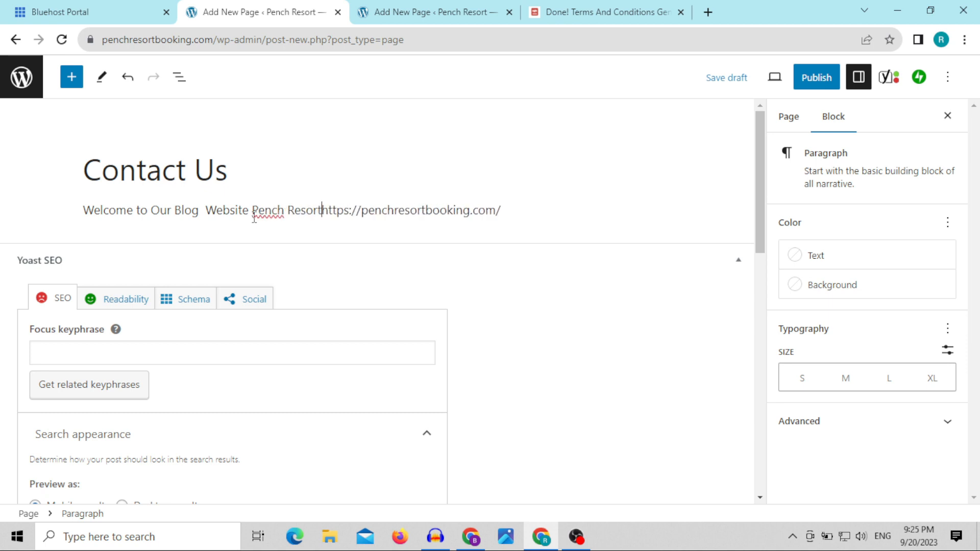
pyautogui.write(' Booking')
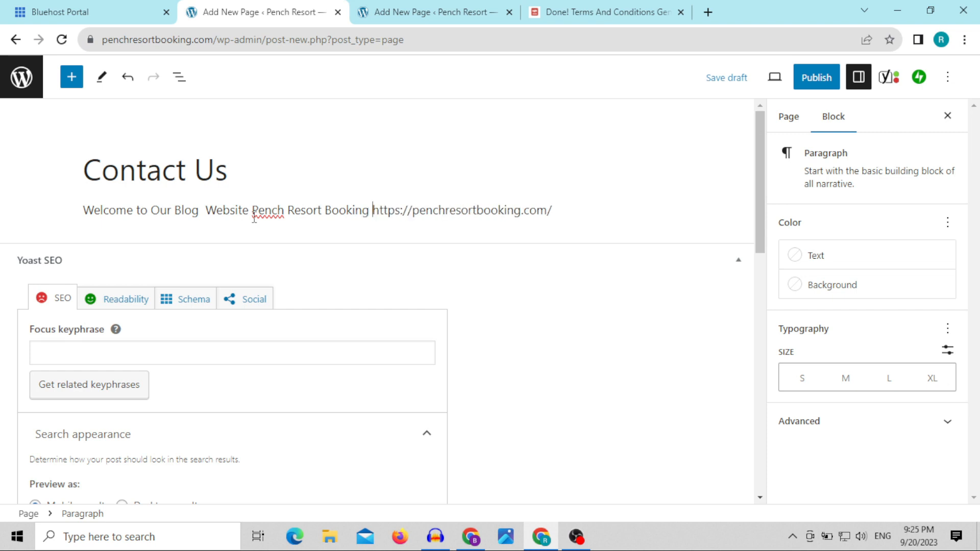
pyautogui.write(' (')
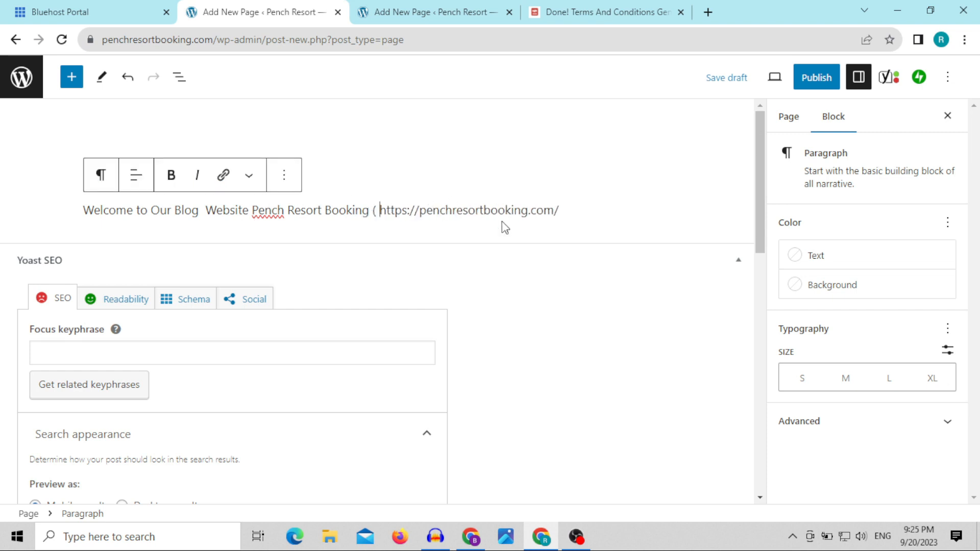
pyautogui.click(572, 208)
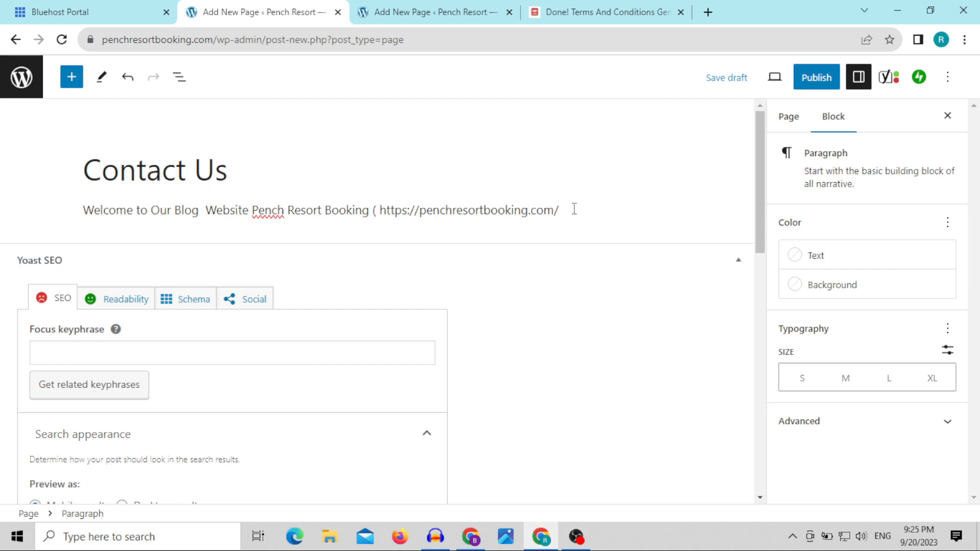
pyautogui.write(')')
# Step: Add a second paragraph reading "to contact us kindly mail us :-" below the welcome line
pyautogui.press('Return')
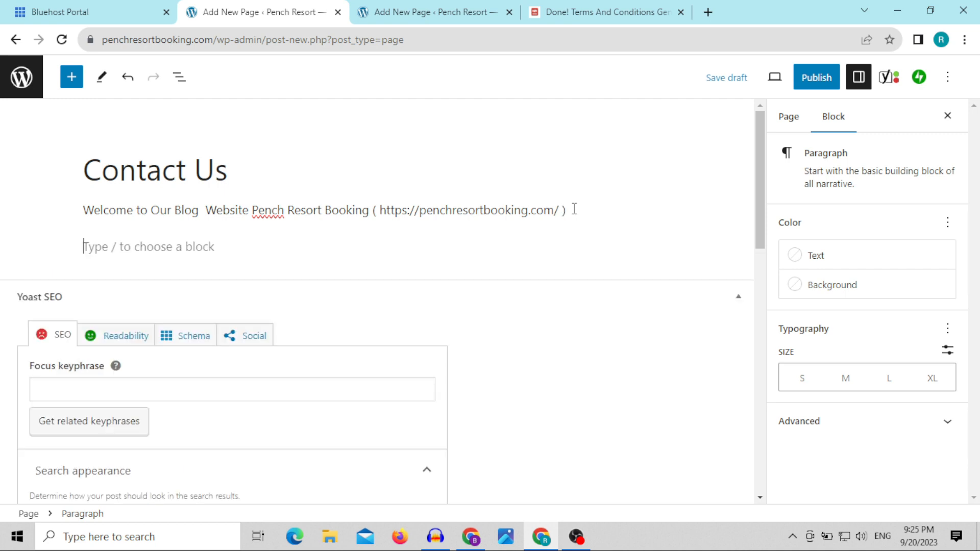
pyautogui.write('to co')
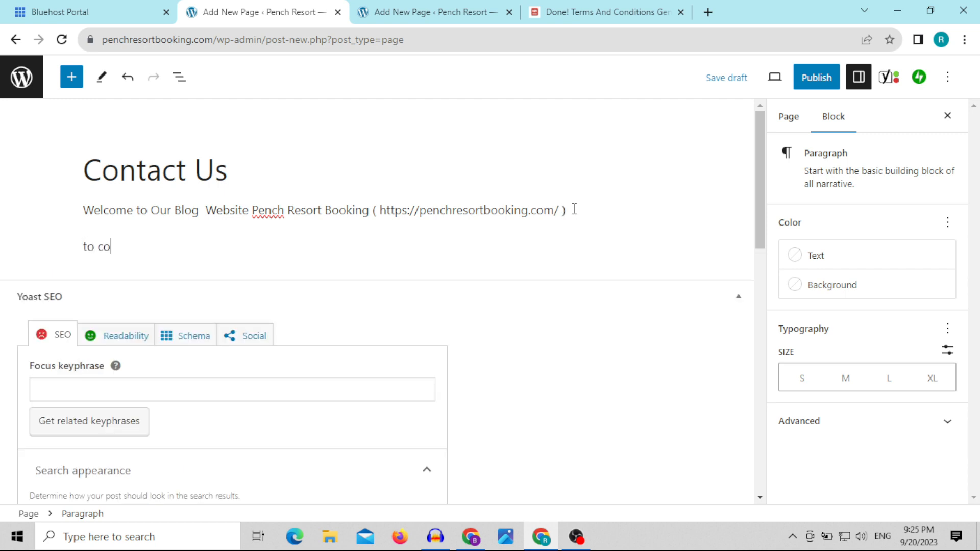
pyautogui.write('natct')
pyautogui.press('BackSpace')
pyautogui.press('BackSpace')
pyautogui.press('BackSpace')
pyautogui.press('BackSpace')
pyautogui.write('tact us kindly')
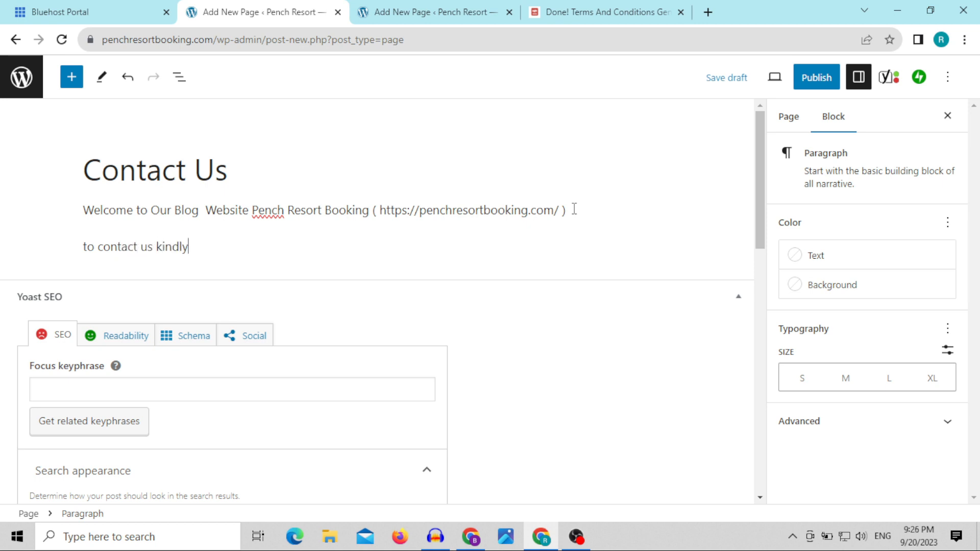
pyautogui.write(' mail us :-')
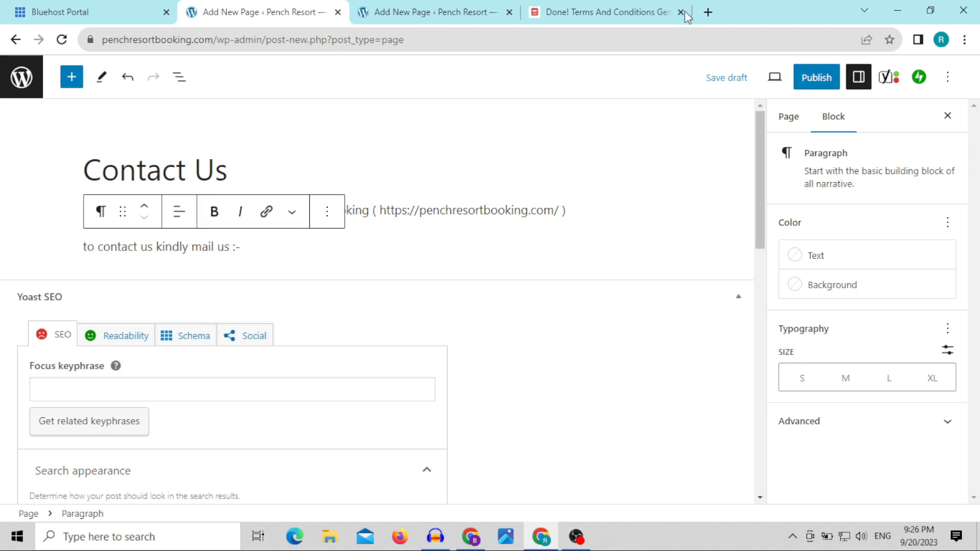
# Step: Copy the e-mail address of the signed-in Google account and paste it after "kindly mail us :-"
pyautogui.click(708, 11)
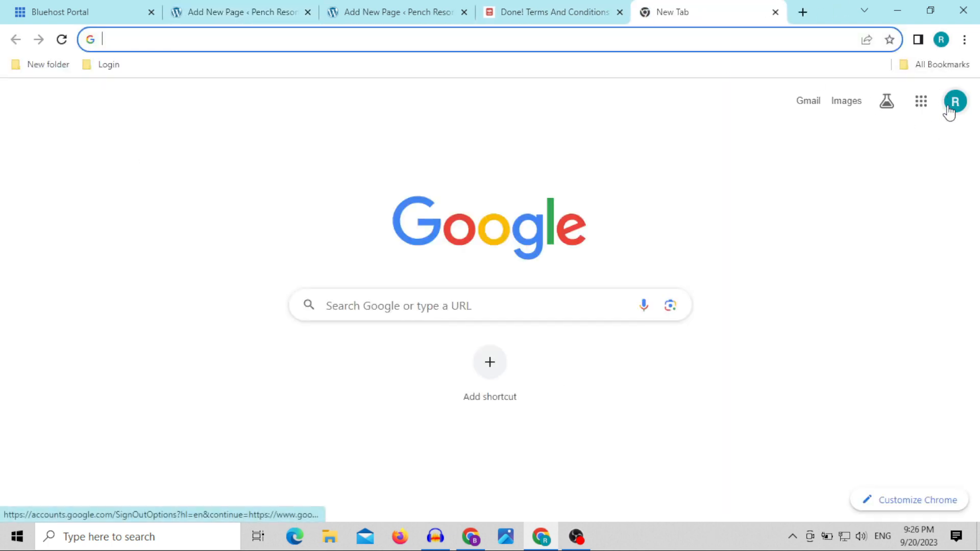
pyautogui.click(955, 105)
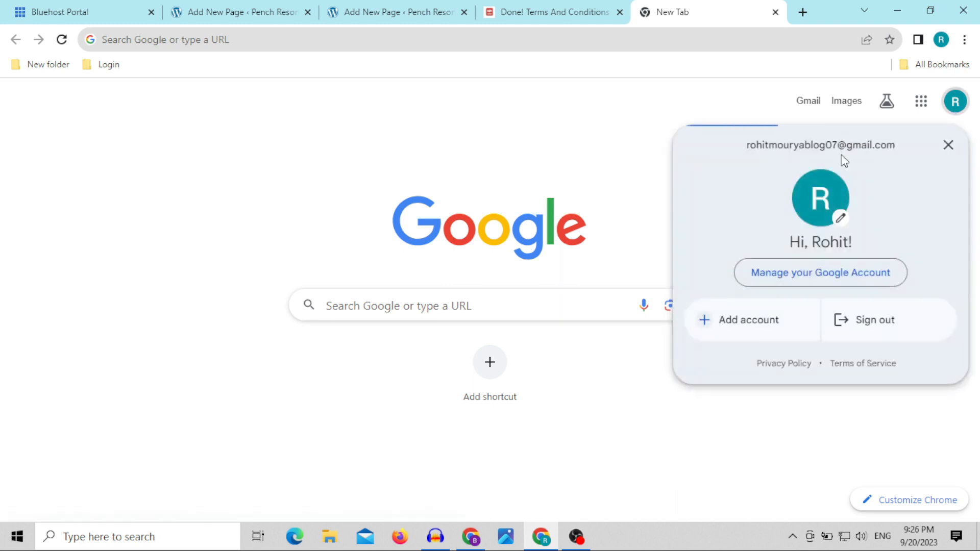
pyautogui.tripleClick(840, 144)
pyautogui.rightClick(843, 145)
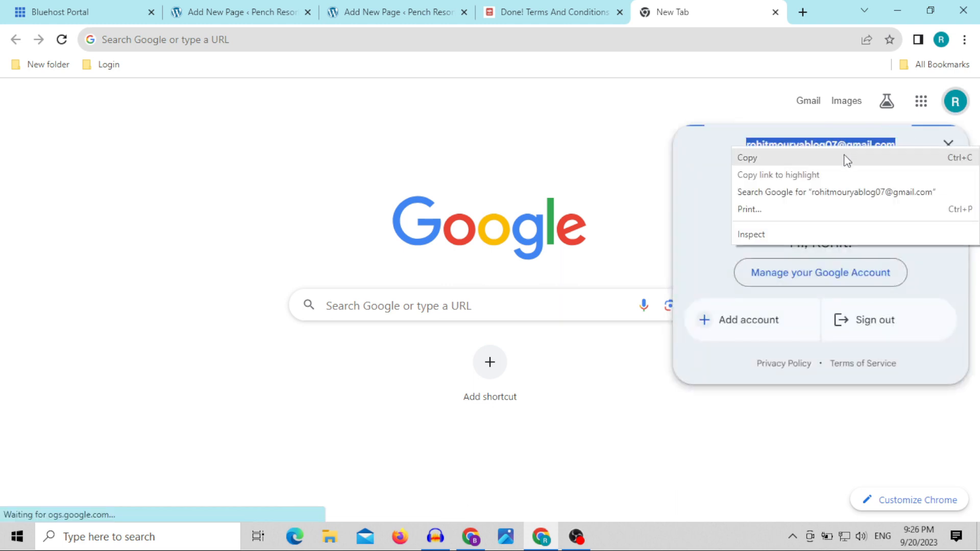
pyautogui.click(817, 161)
pyautogui.click(177, 8)
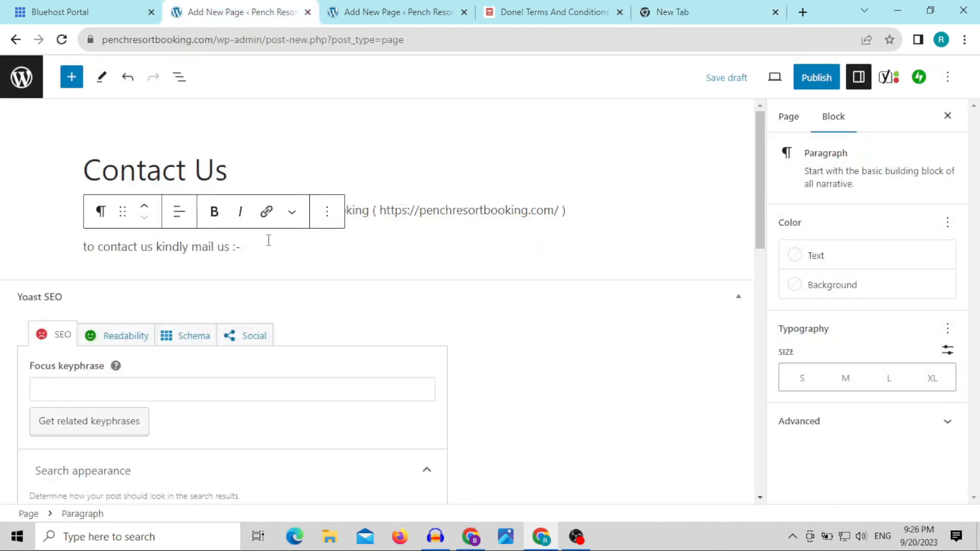
pyautogui.hotkey('ctrl', 'v')
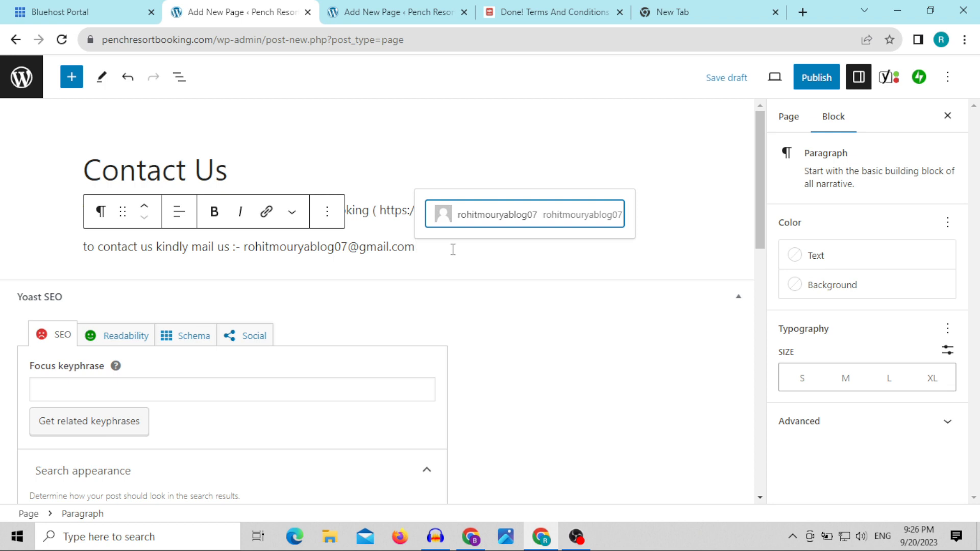
pyautogui.click(358, 178)
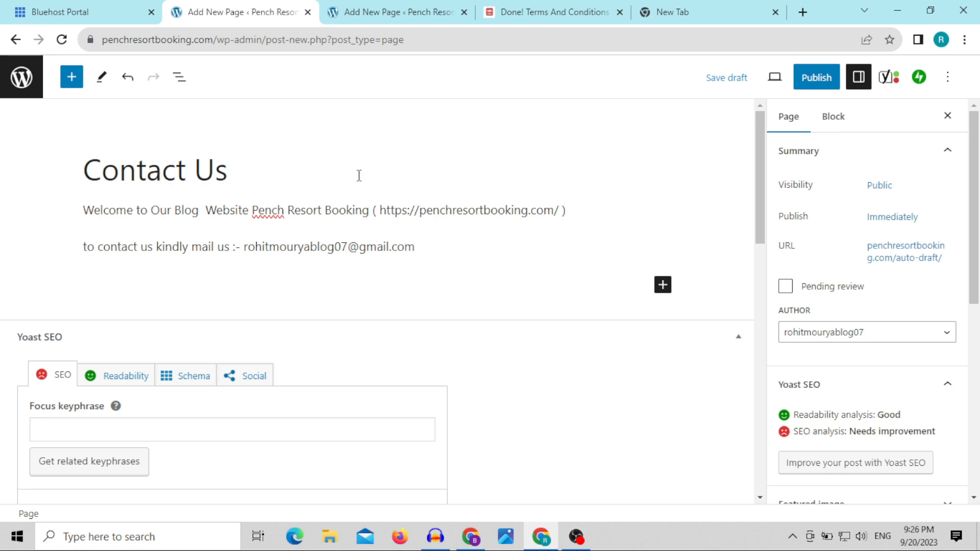
pyautogui.rightClick(274, 208)
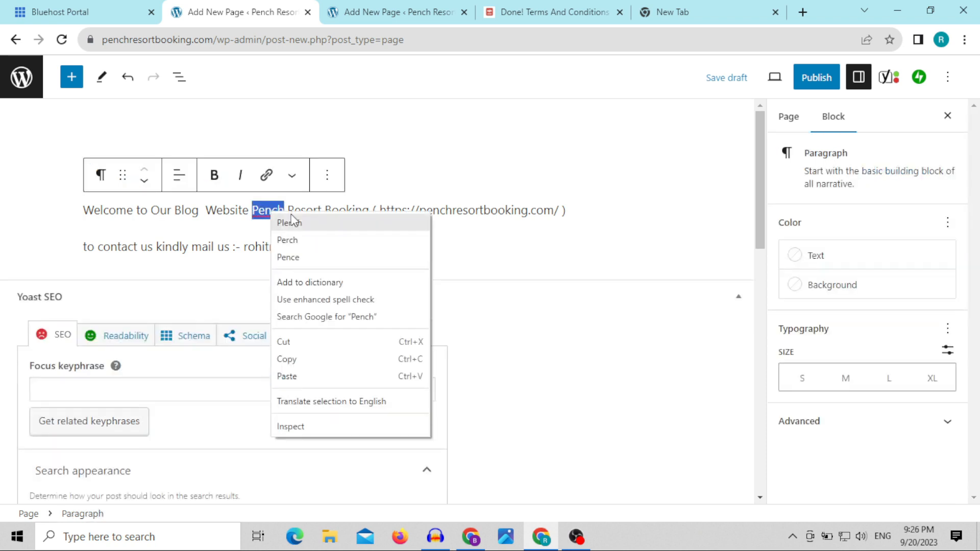
pyautogui.click(384, 193)
pyautogui.click(382, 189)
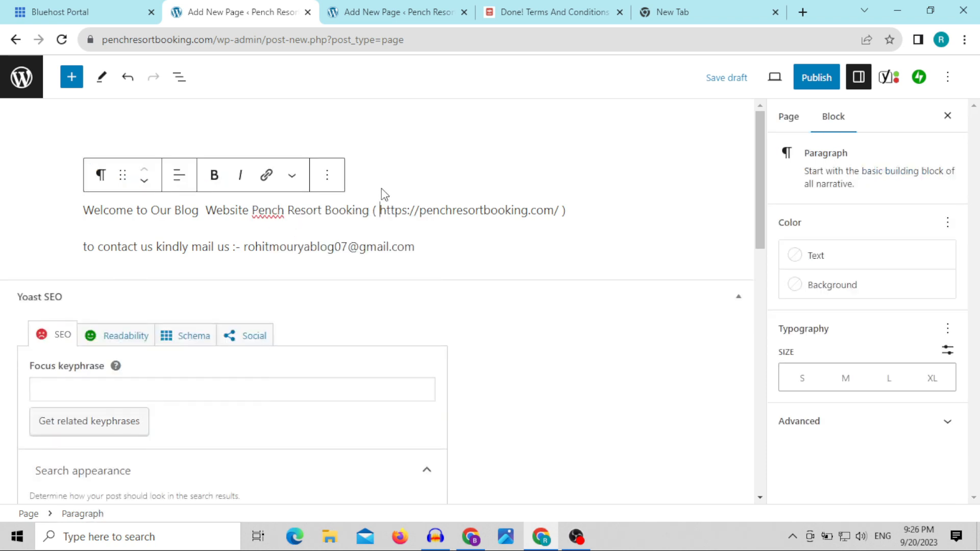
pyautogui.click(375, 155)
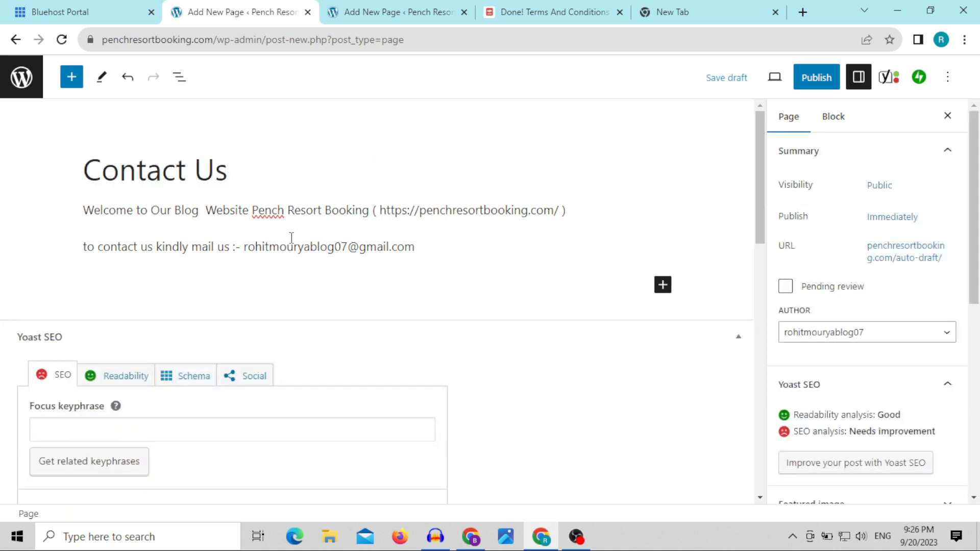
# Step: Check the permalink of the Contact Us page
pyautogui.tripleClick(226, 180)
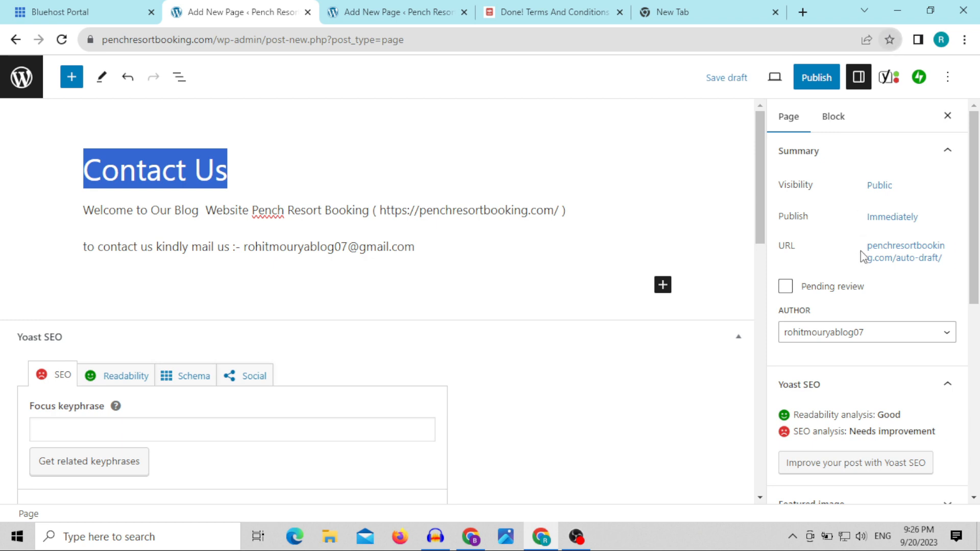
pyautogui.click(890, 252)
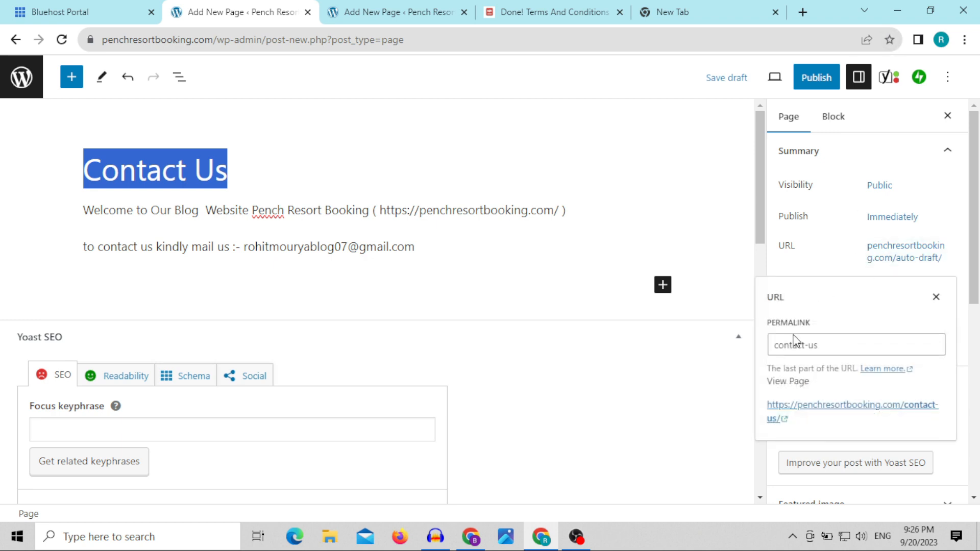
pyautogui.click(626, 175)
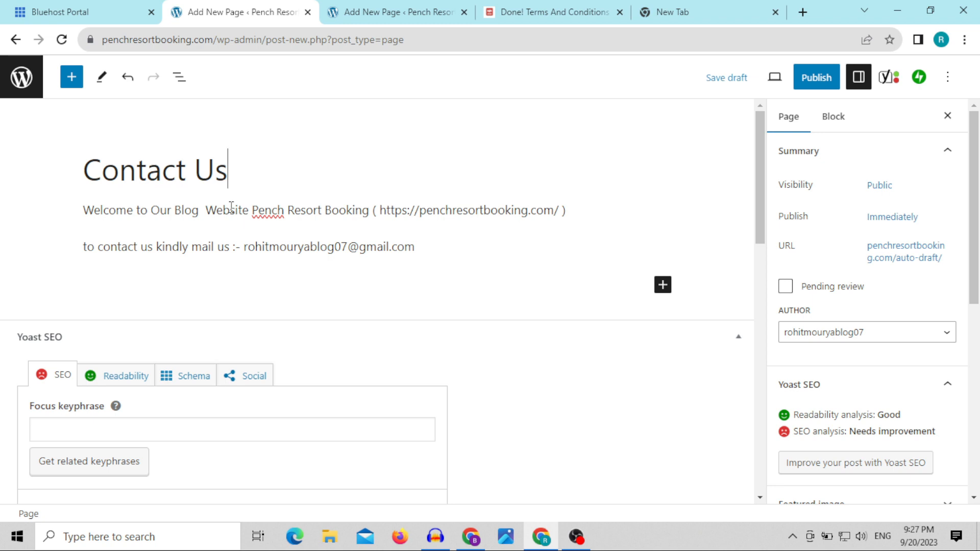
# Step: Publish the Contact Us page and return to the list of all pages
pyautogui.click(835, 80)
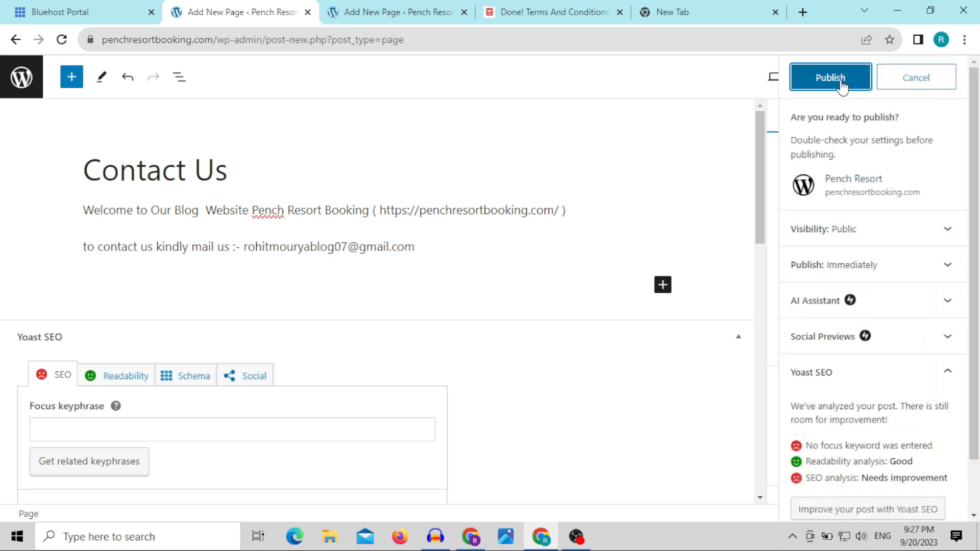
pyautogui.click(837, 81)
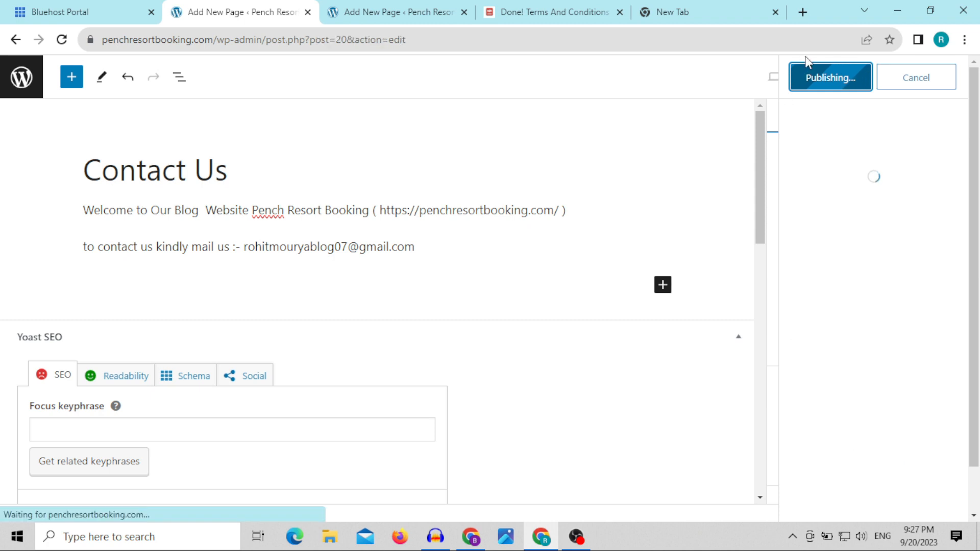
pyautogui.click(23, 82)
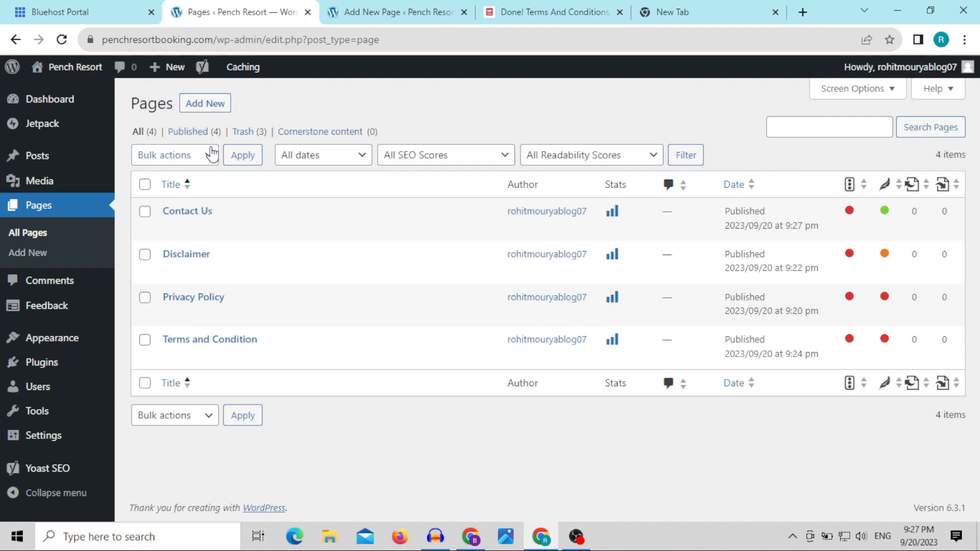
# Step: Start a new page in a separate browser tab and title it "About Us"
pyautogui.rightClick(203, 107)
pyautogui.click(247, 116)
pyautogui.click(360, 8)
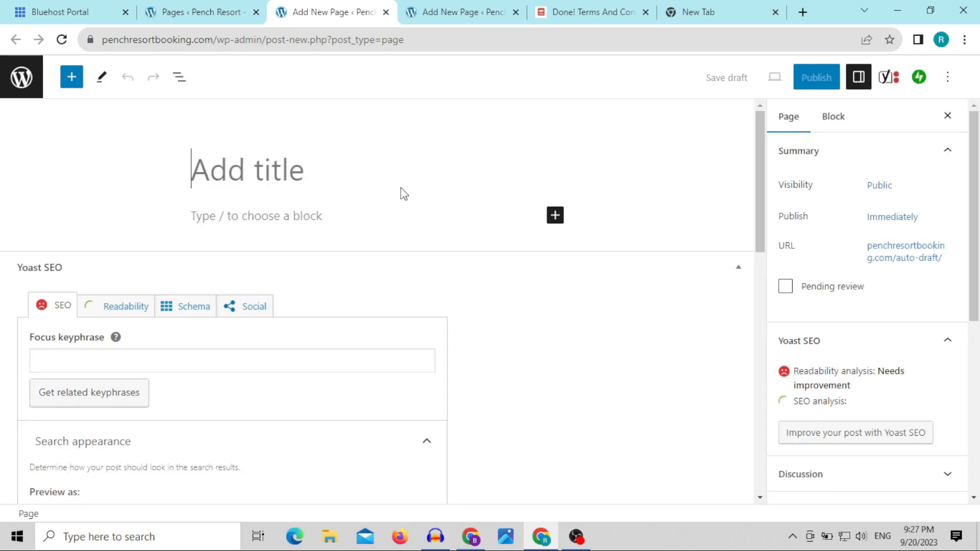
pyautogui.write('A')
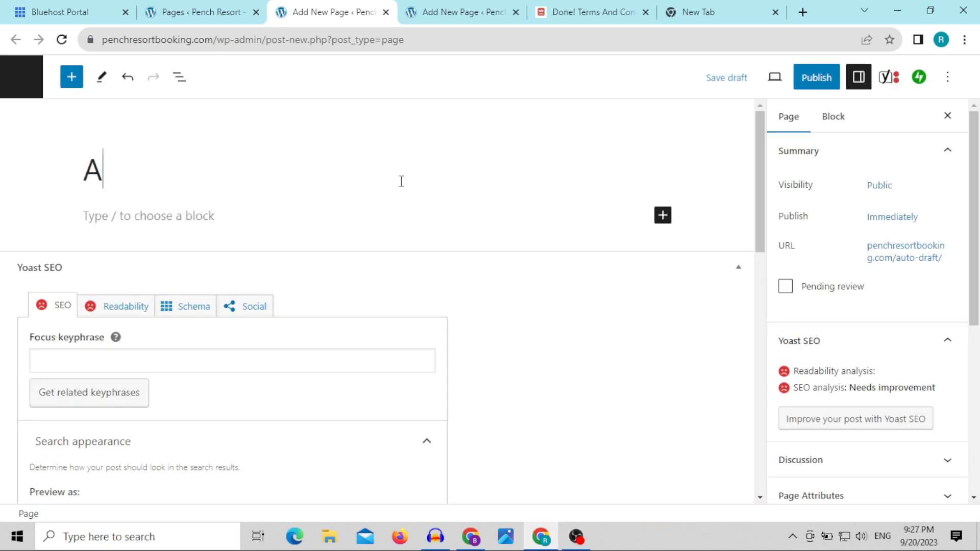
pyautogui.write('bout Us')
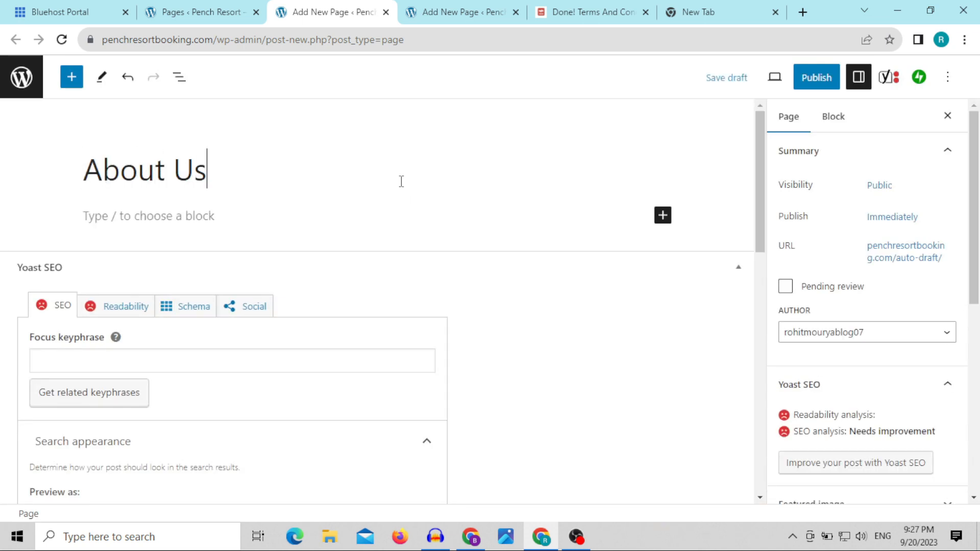
pyautogui.click(364, 224)
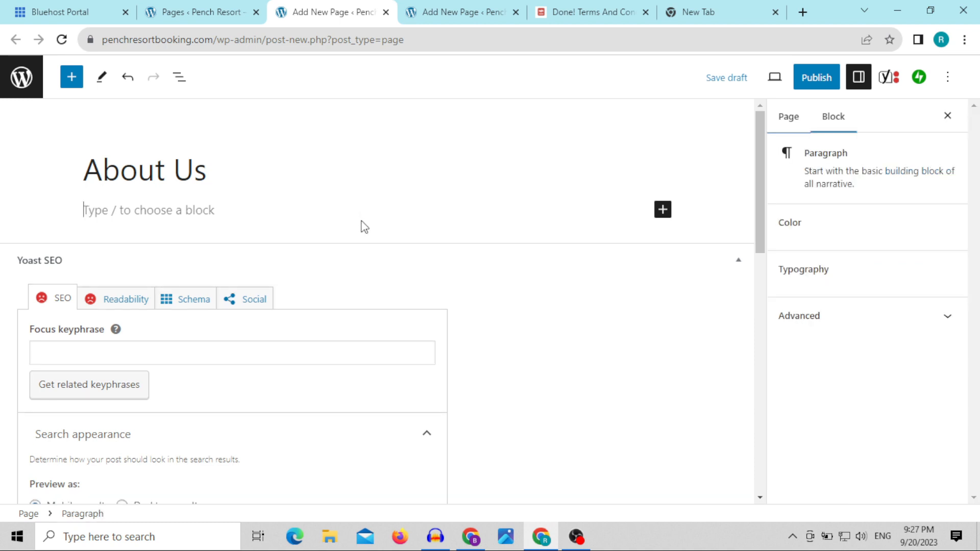
pyautogui.write('WELCOM')
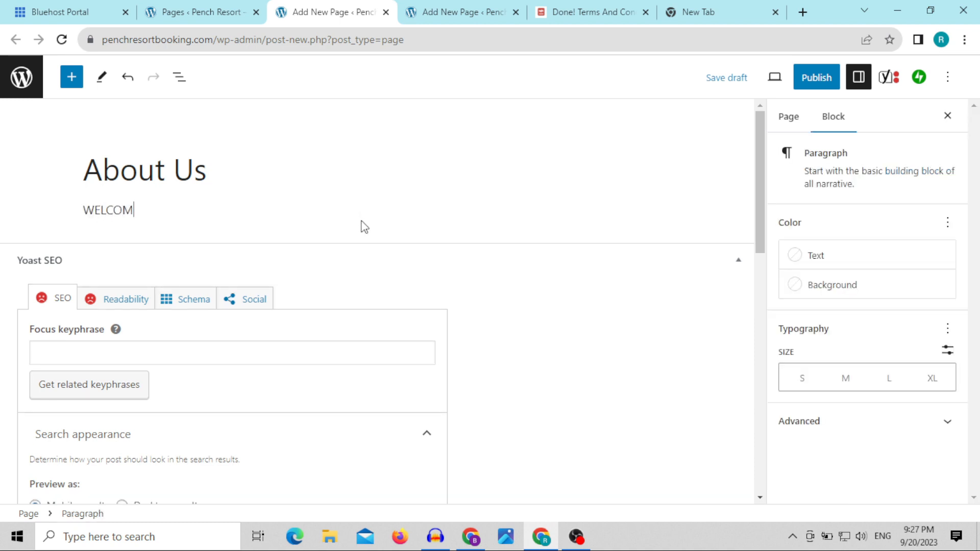
pyautogui.write('E')
pyautogui.press('BackSpace')
pyautogui.press('BackSpace')
pyautogui.press('BackSpace')
pyautogui.press('BackSpace')
pyautogui.press('BackSpace')
pyautogui.press('BackSpace')
pyautogui.press('BackSpace')
pyautogui.write('wELCOME TO')
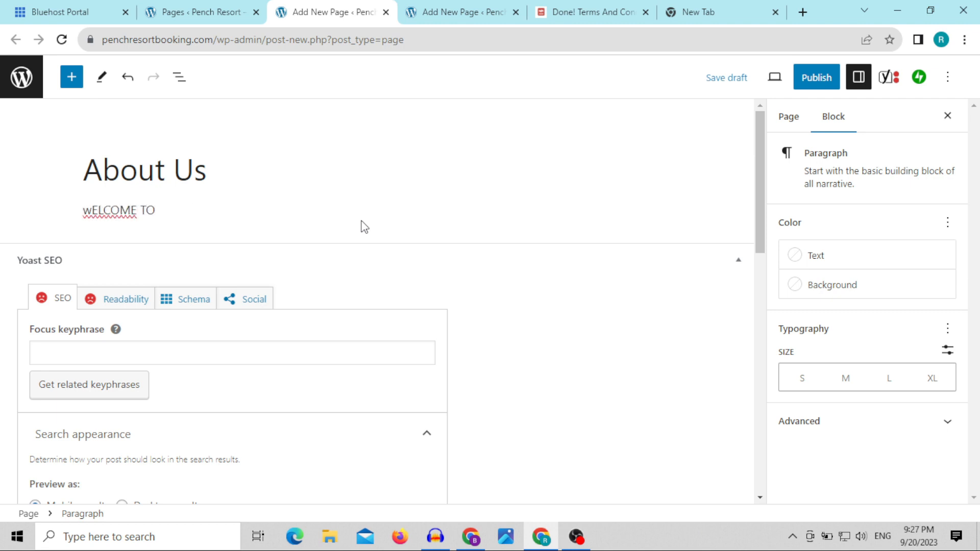
pyautogui.press('BackSpace')
pyautogui.press('BackSpace')
pyautogui.press('BackSpace')
pyautogui.press('BackSpace')
pyautogui.press('BackSpace')
pyautogui.press('BackSpace')
pyautogui.press('BackSpace')
pyautogui.press('BackSpace')
pyautogui.press('BackSpace')
pyautogui.press('BackSpace')
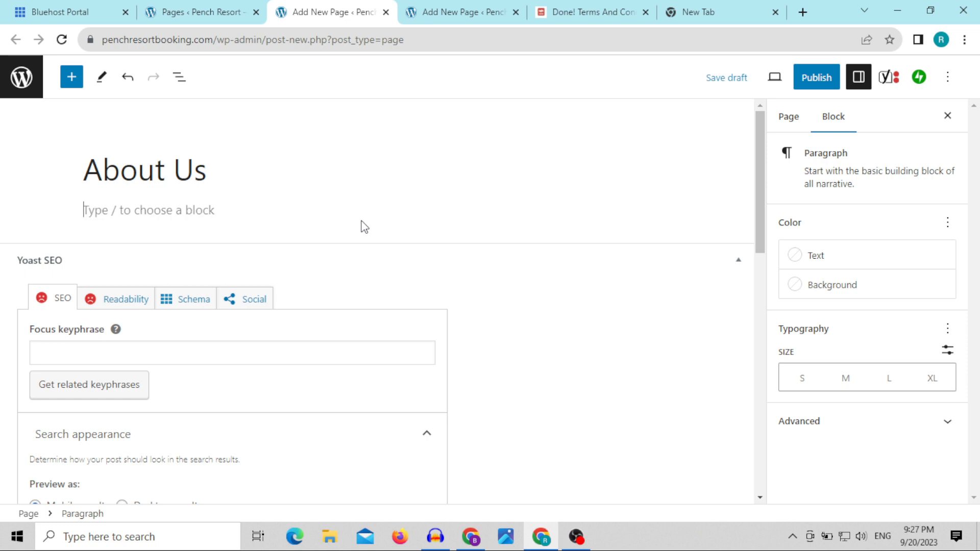
# Step: Write "Welcome to Our Blog Website Contact Us" as the first paragraph beneath the About Us title
pyautogui.write('Welco')
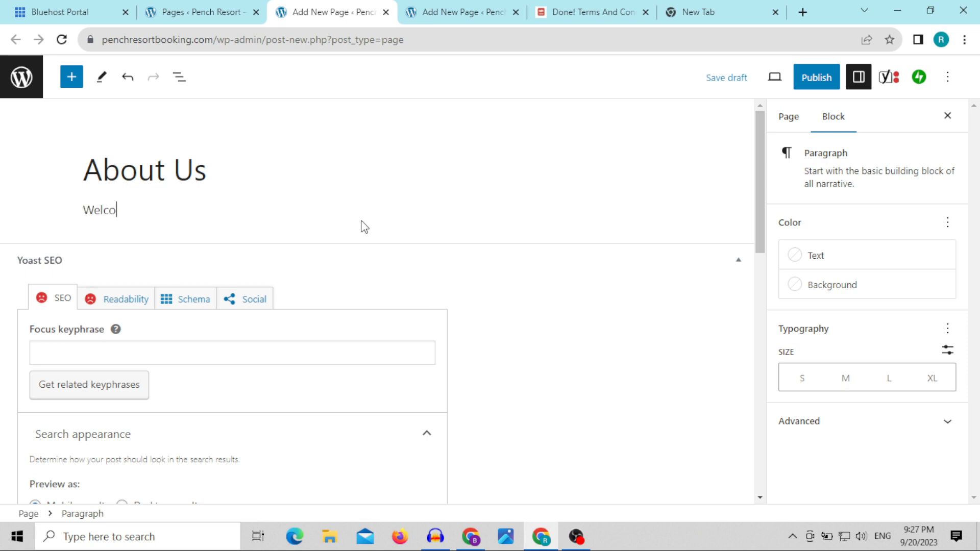
pyautogui.write('me to Our Blog ')
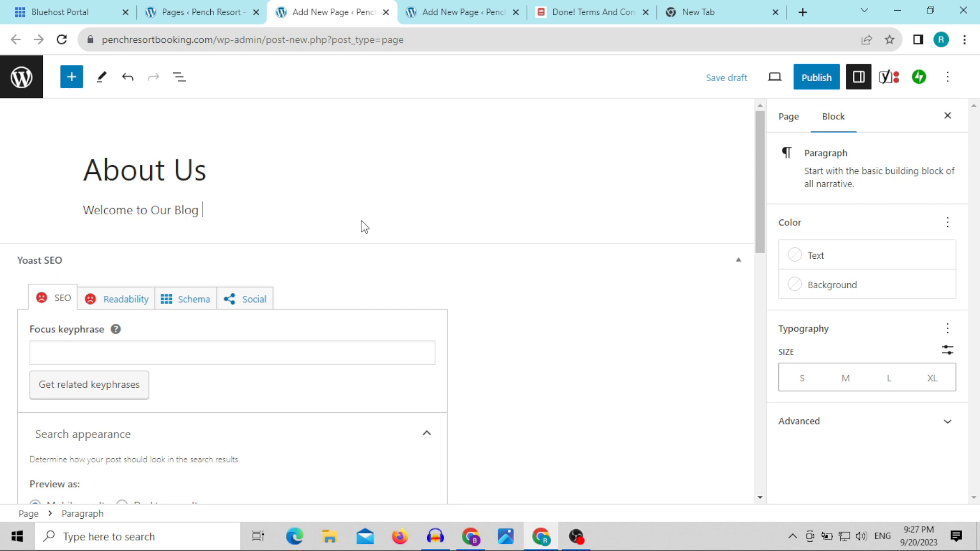
pyautogui.write('Website Contact Us')
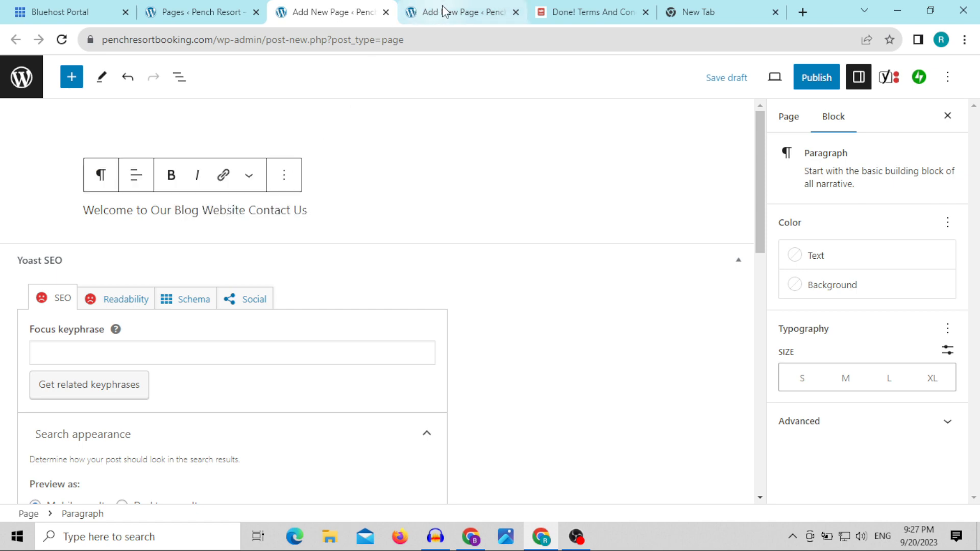
# Step: Replace "Contact Us" in the welcome sentence with "Pench resort booking"
pyautogui.click(443, 11)
pyautogui.click(327, 12)
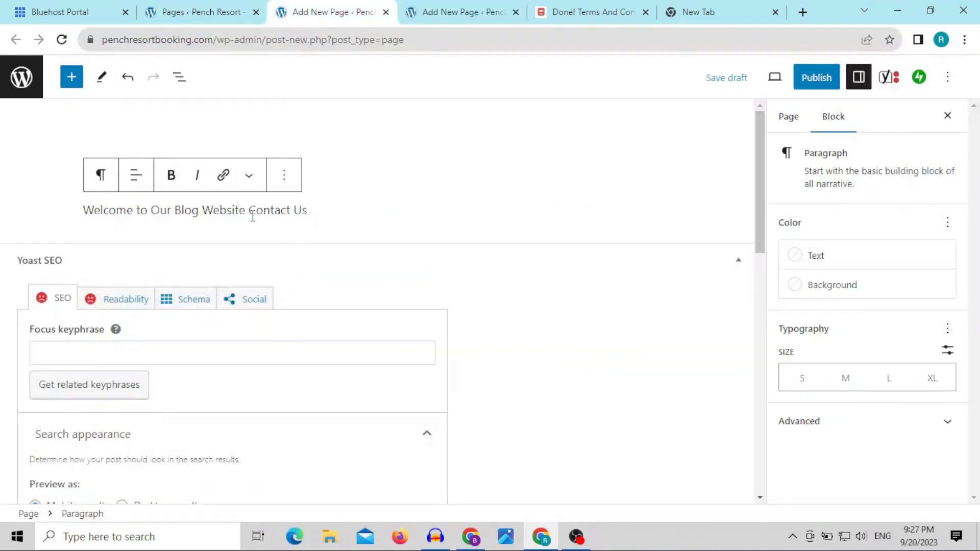
pyautogui.moveTo(253, 214); pyautogui.dragTo(312, 210)
pyautogui.write('Pe')
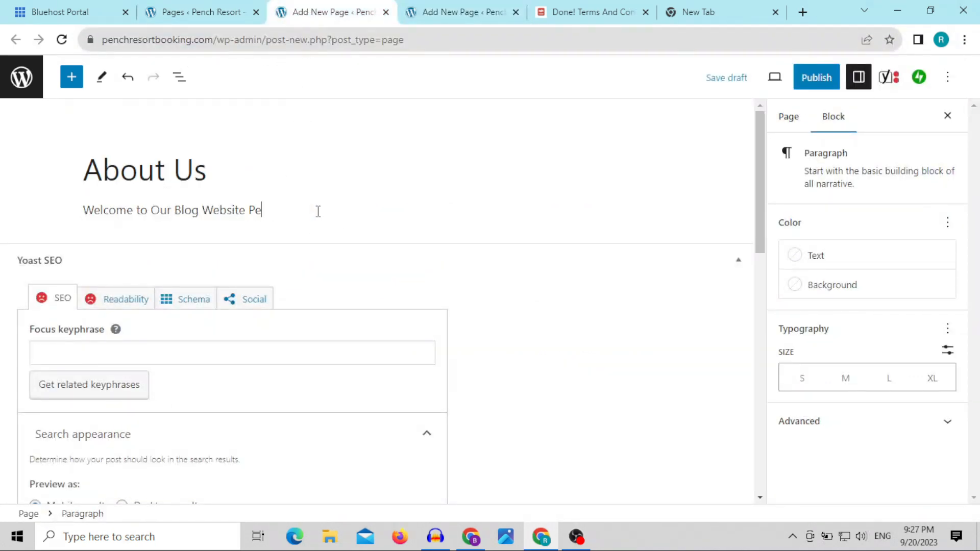
pyautogui.write('nch resort booking')
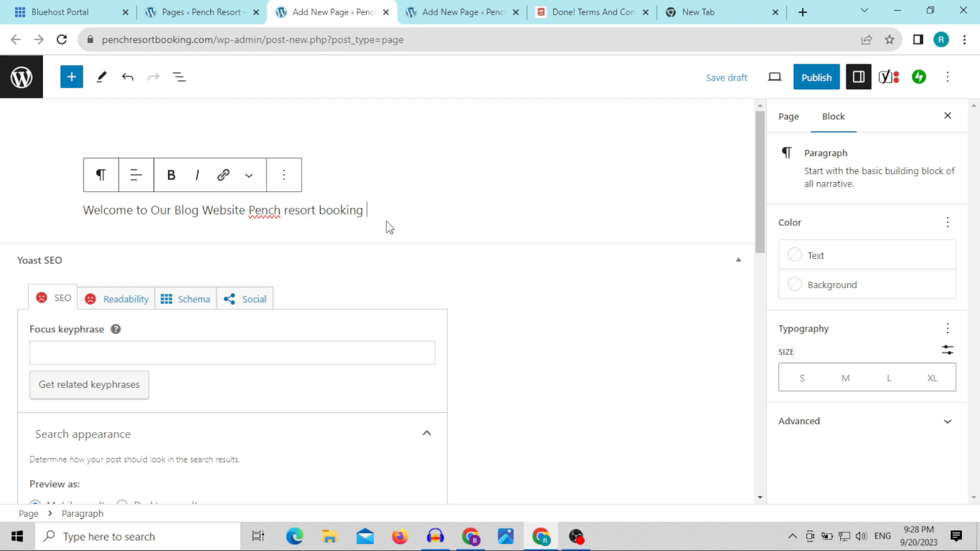
# Step: Publish the About Us page and reload the list of all pages
pyautogui.click(382, 154)
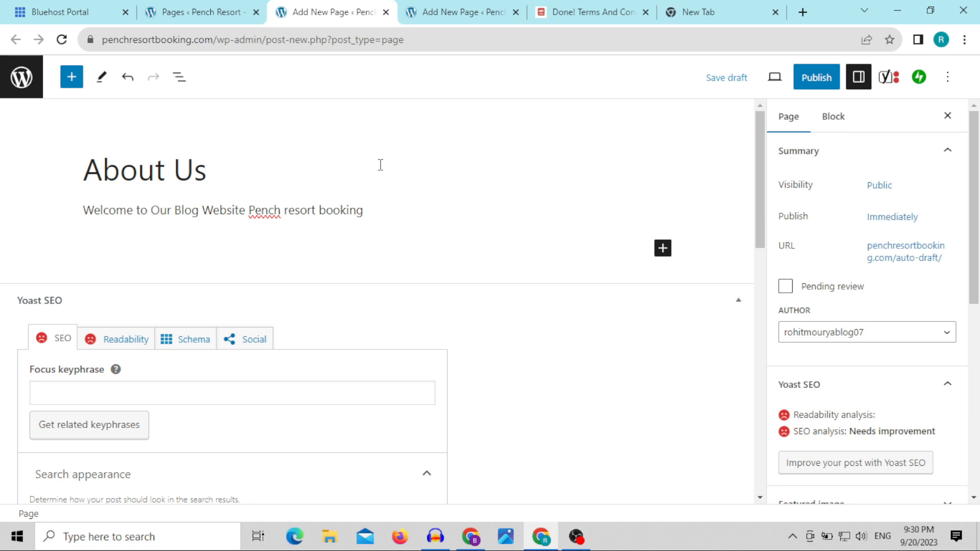
pyautogui.click(819, 88)
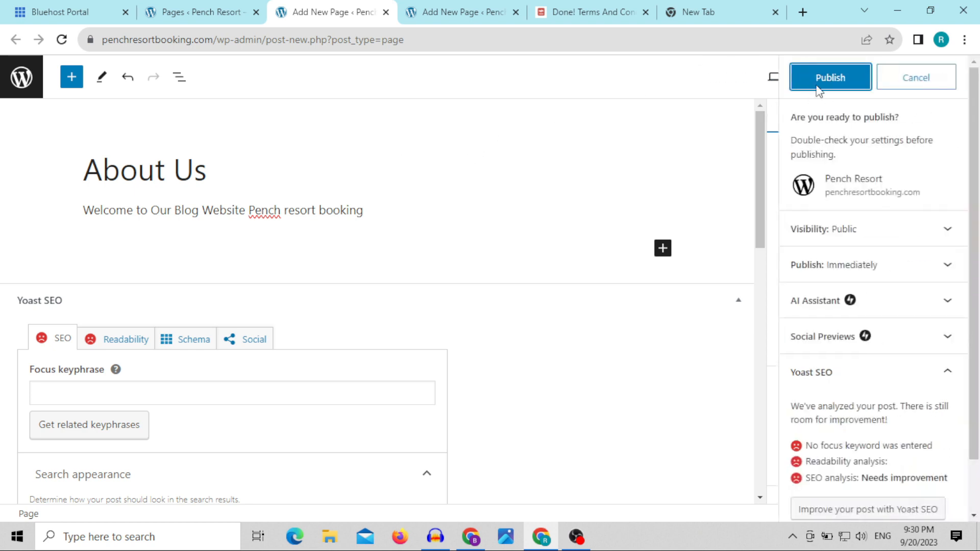
pyautogui.click(818, 87)
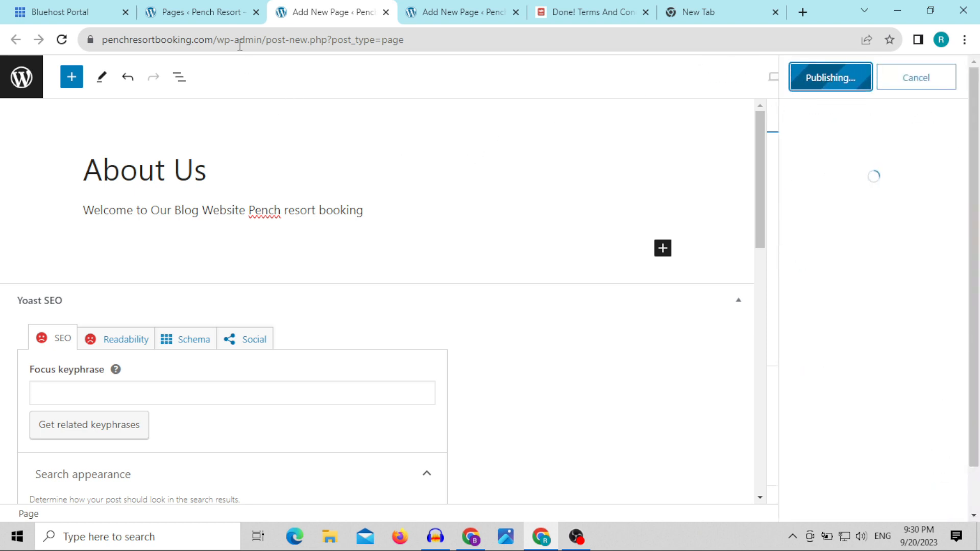
pyautogui.click(219, 11)
pyautogui.press('F5')
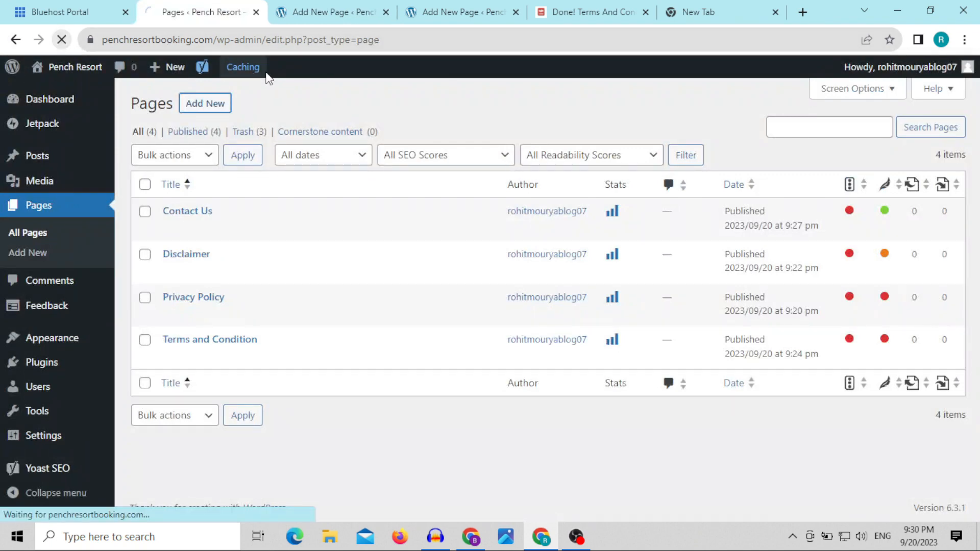